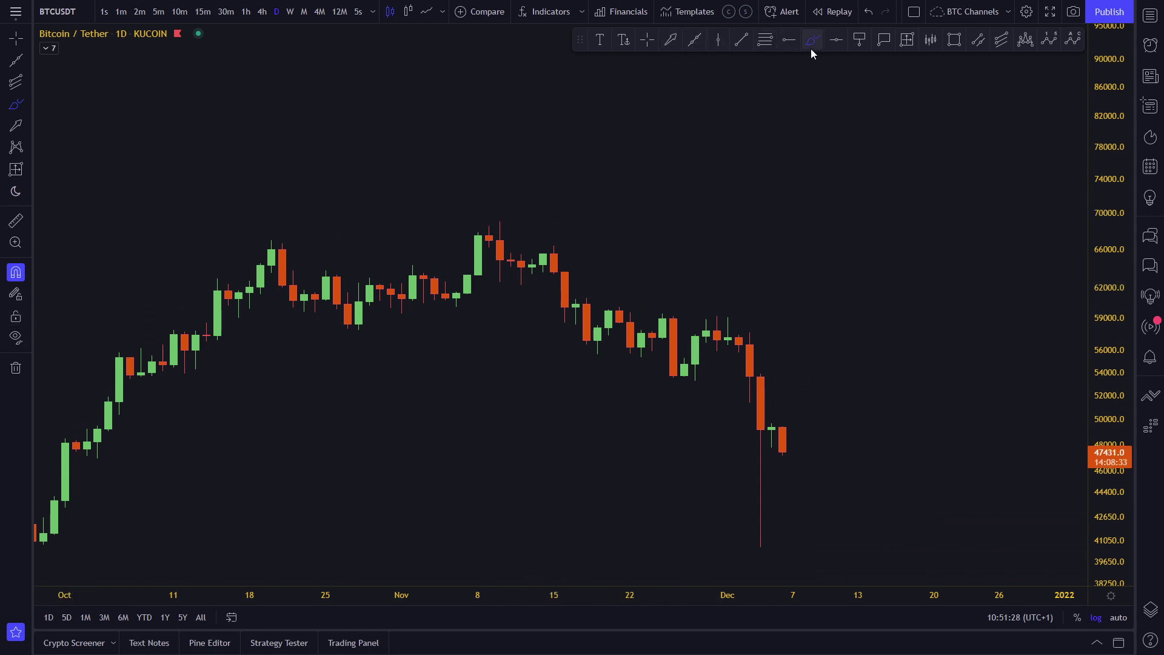
Step: Brush a falling price wave from 8 November to 5 December and freehand channel boundaries above and below the decline
mouse_move(477, 237)
left_mouse_down()
mouse_move(572, 334)
mouse_move(770, 374)
left_mouse_up()
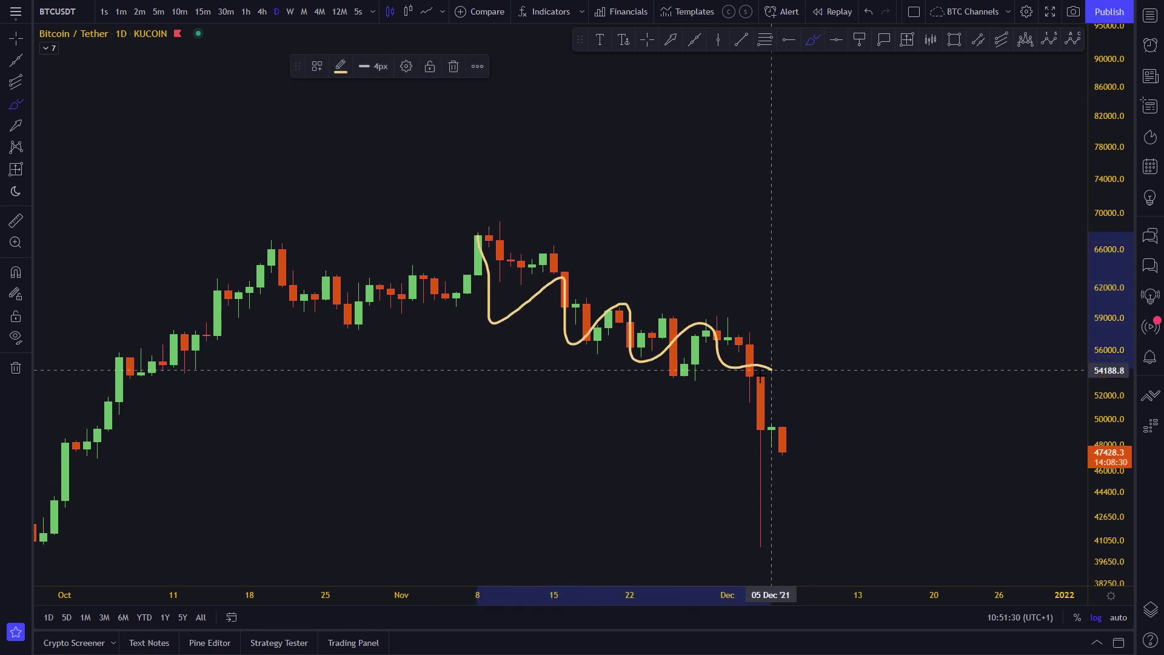
left_click_drag(469, 211, 836, 368)
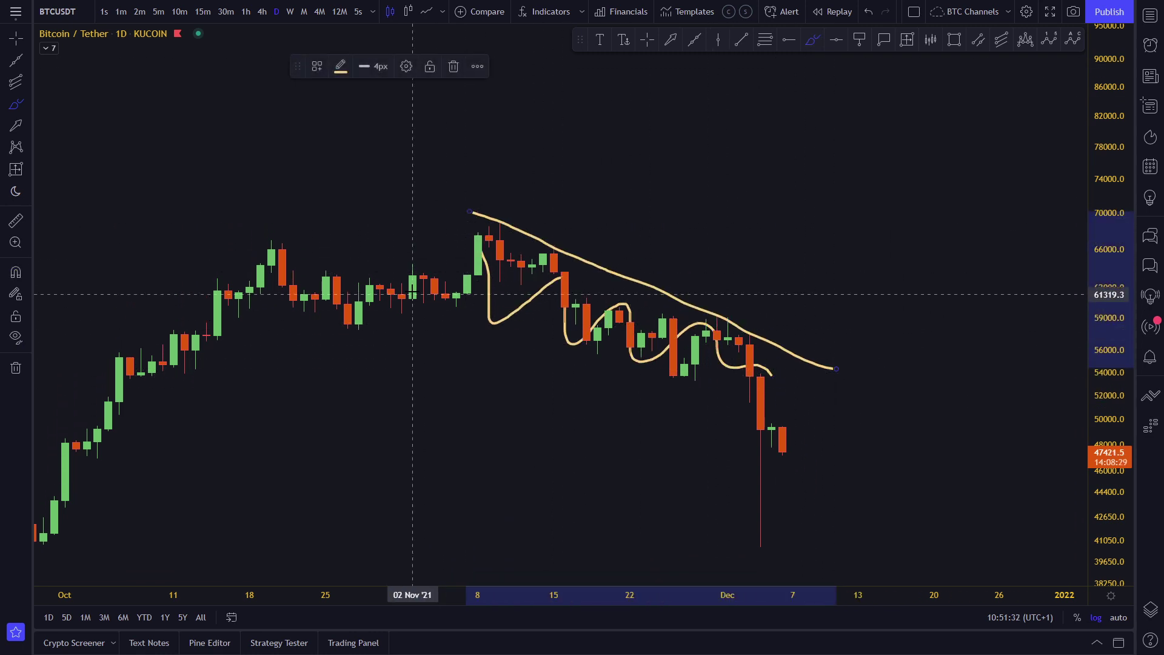
left_click_drag(414, 294, 782, 436)
mouse_move(800, 320)
left_mouse_down()
mouse_move(630, 243)
mouse_move(694, 278)
mouse_move(522, 225)
mouse_move(424, 291)
left_mouse_up()
key("ctrl+z")
key("ctrl+z")
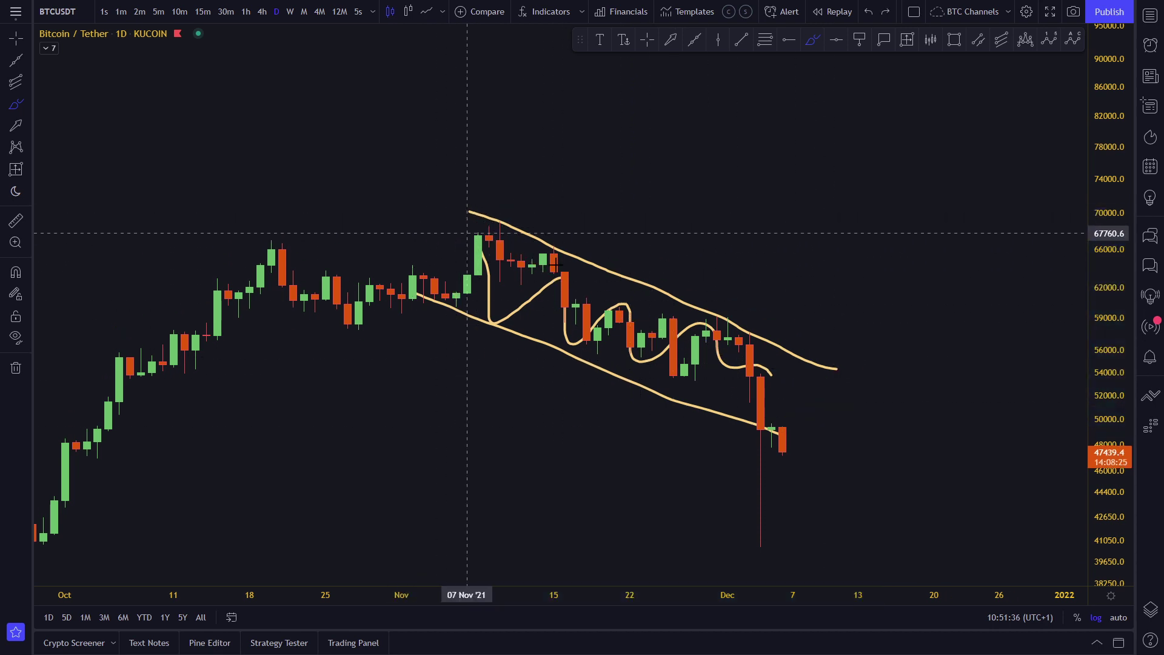
Step: Try retracing both channel boundaries with the Brush, undo those strokes, and redraw a second lower boundary towards early December
left_click_drag(478, 224, 822, 359)
mouse_move(380, 310)
left_mouse_down()
mouse_move(751, 429)
mouse_move(652, 392)
left_mouse_up()
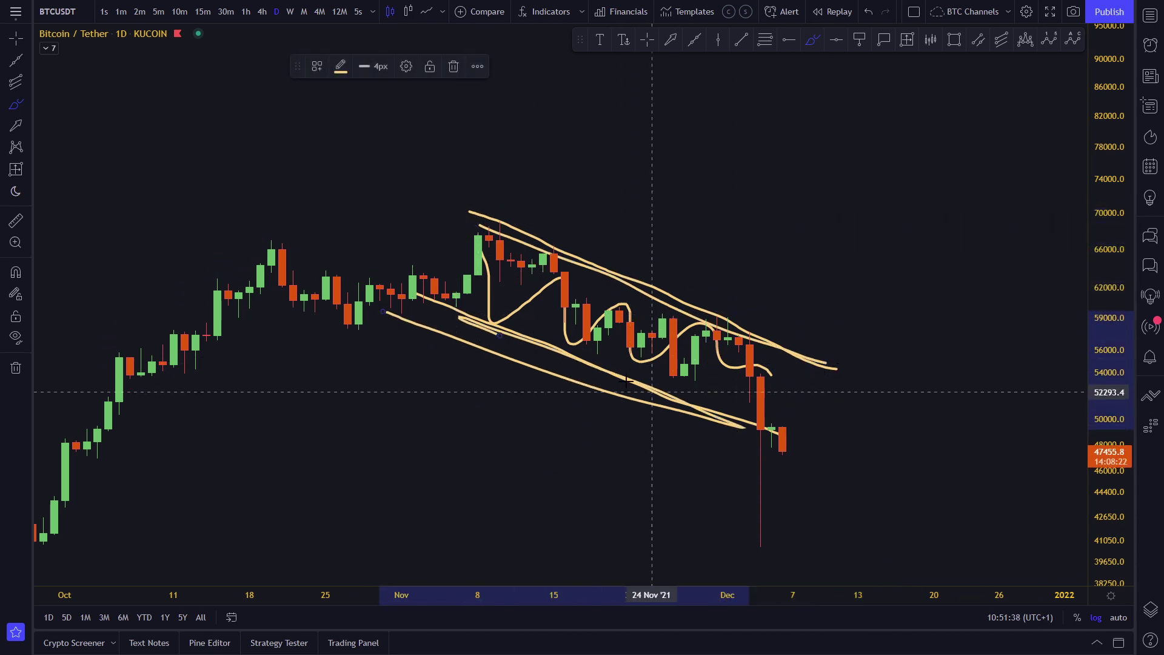
key("ctrl+z")
key("ctrl+z")
left_click_drag(434, 297, 749, 416)
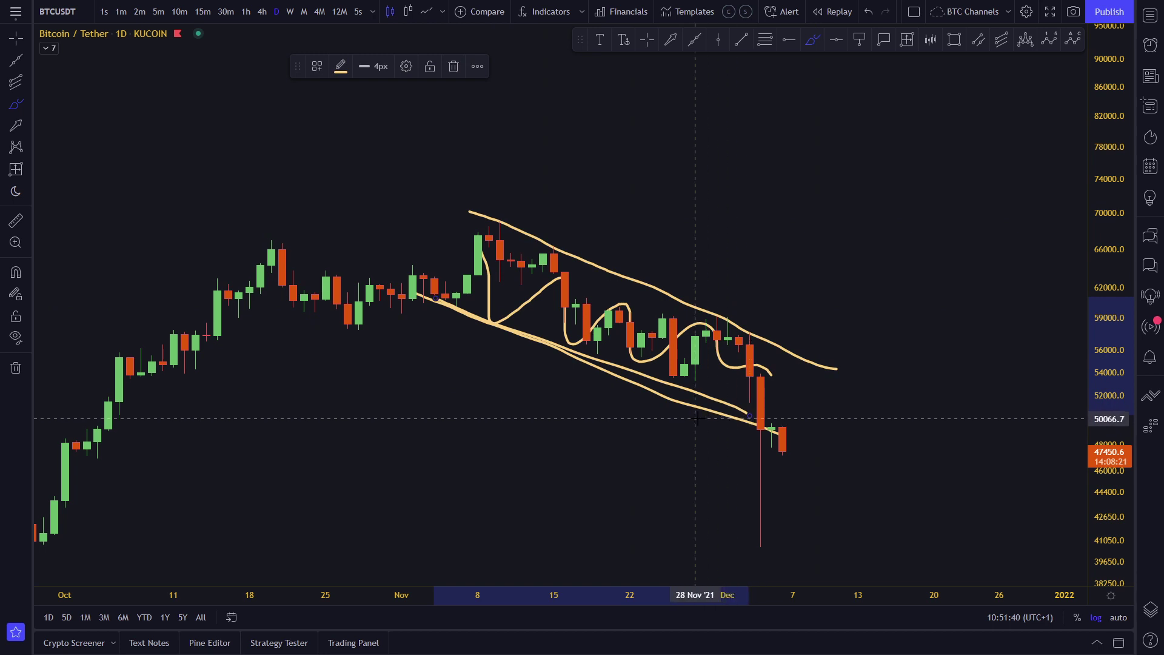
Step: Brush a second upper boundary to about 11 December and wavy price swings along both sides inside the channel
left_click_drag(459, 204, 836, 353)
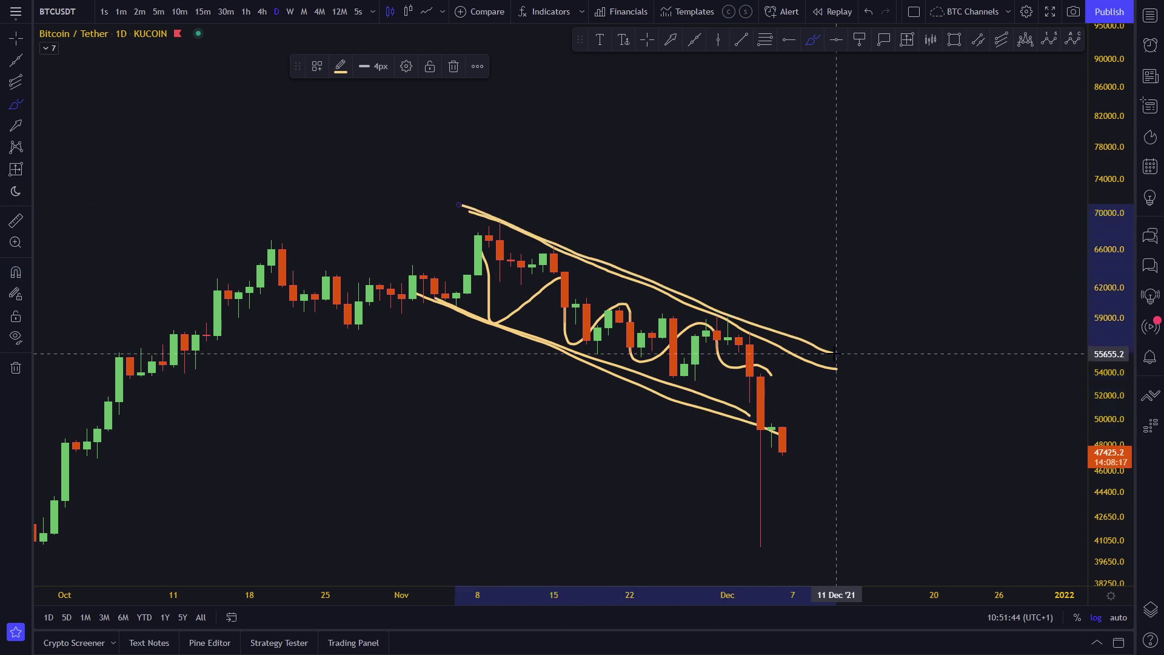
left_click_drag(469, 268, 766, 348)
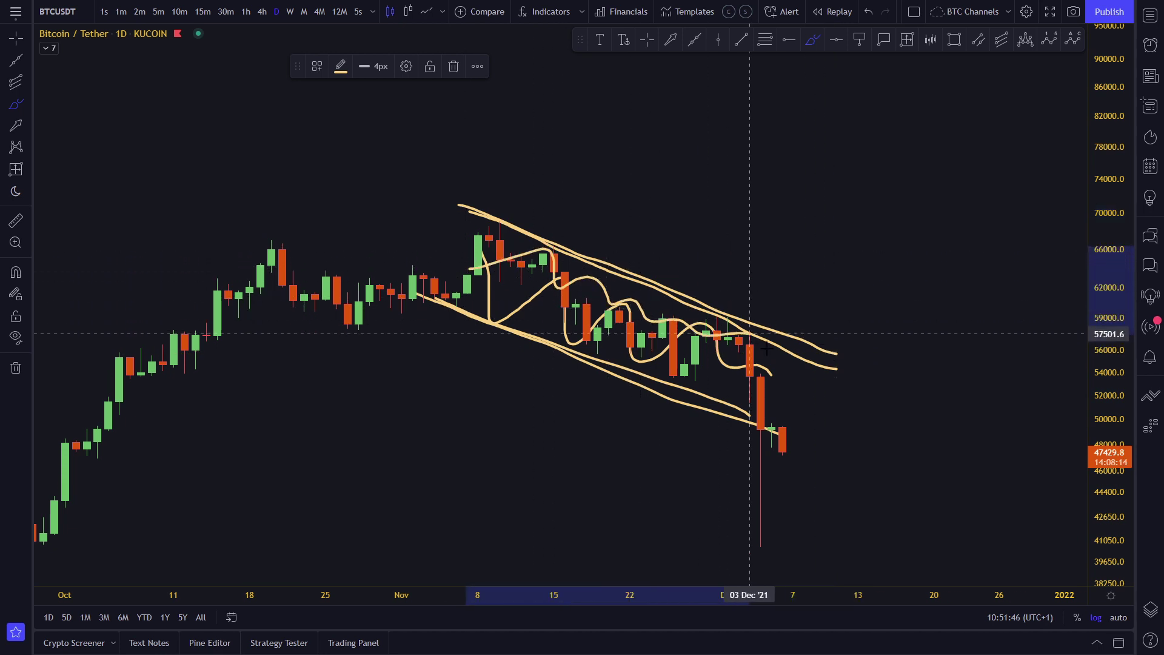
mouse_move(493, 284)
left_mouse_down()
mouse_move(494, 304)
mouse_move(759, 404)
left_mouse_up()
mouse_move(435, 299)
left_mouse_down()
mouse_move(543, 353)
mouse_move(726, 412)
left_mouse_up()
Step: Undo all freehand channel and price wave strokes on the chart
key("ctrl+z")
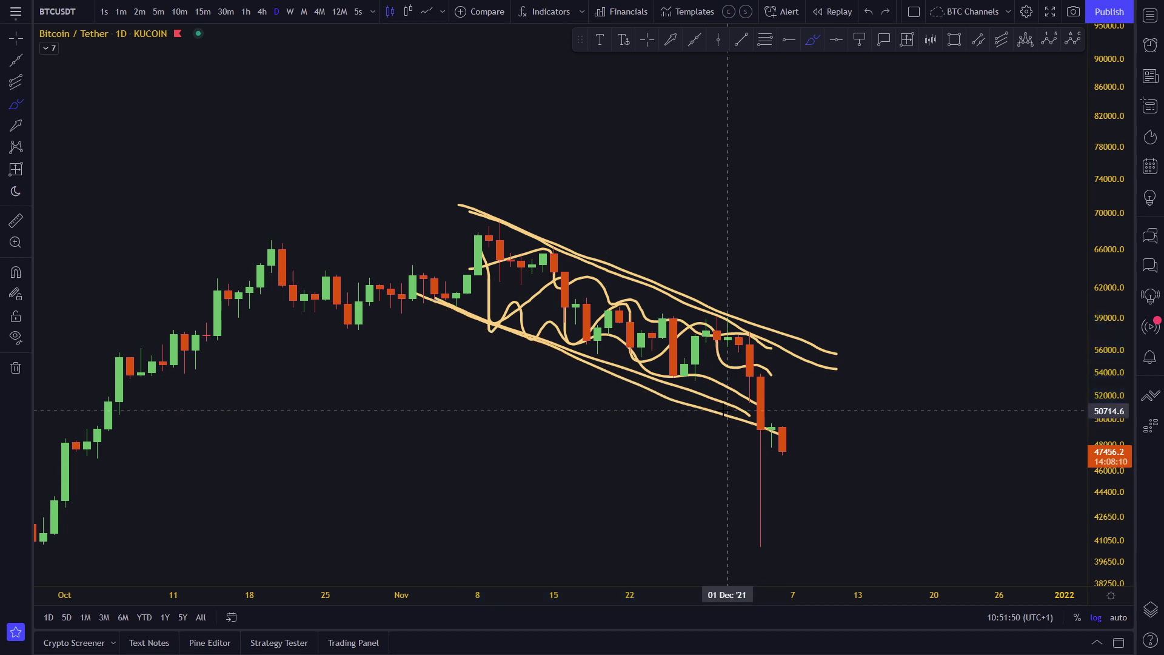
key("ctrl+z")
key("ctrl+z")
key("ctrl+z")
key("ctrl+z")
key("ctrl+z")
key("ctrl+z")
key("ctrl+z")
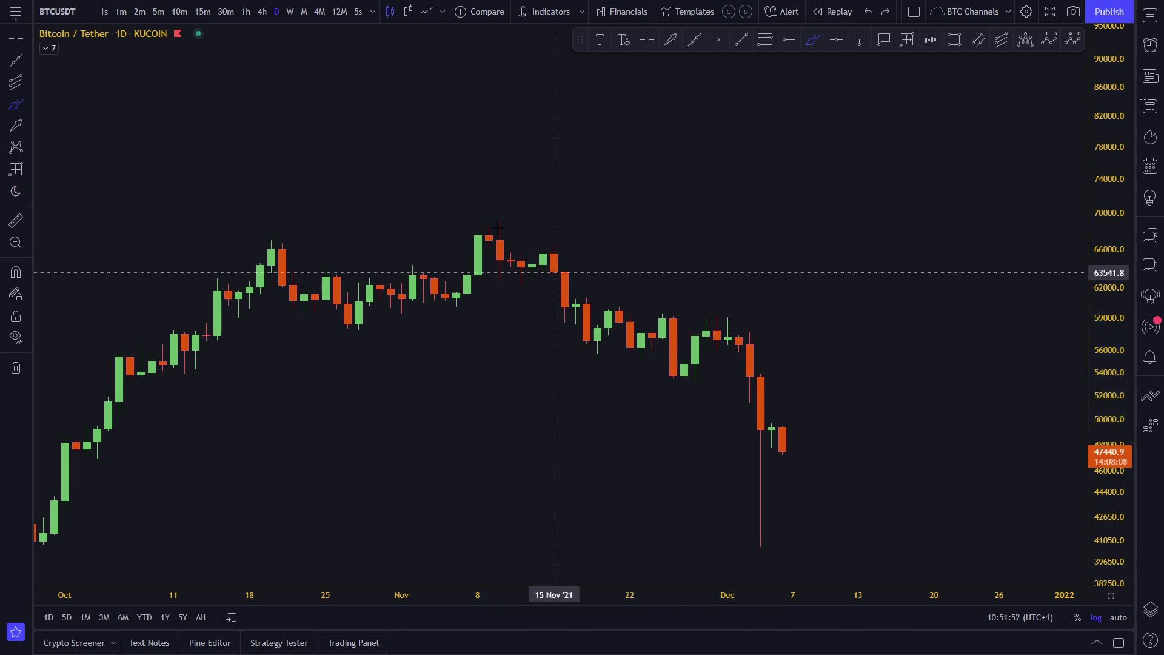
Step: Brush plain upper and lower channel boundaries around the November decline with a stroke above it, and undo all of them
left_click_drag(479, 215, 814, 358)
left_click_drag(415, 291, 826, 438)
mouse_move(769, 288)
left_mouse_down()
mouse_move(419, 315)
mouse_move(537, 211)
left_mouse_up()
key("ctrl+z")
key("ctrl+z")
key("ctrl+z")
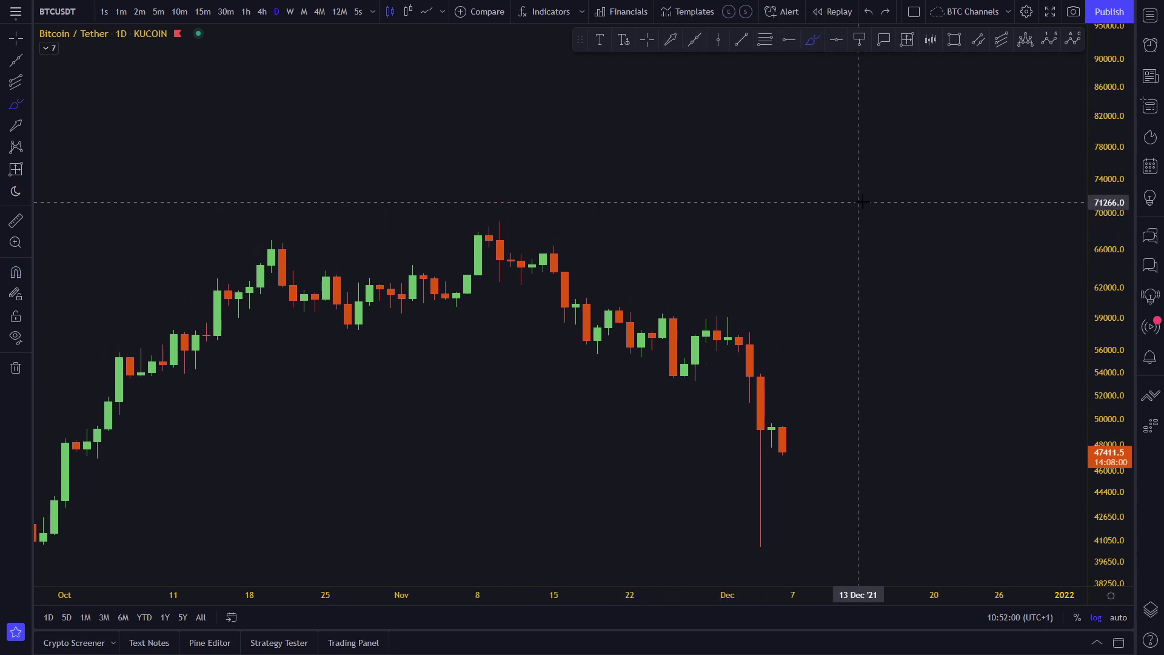
Step: Sketch a large candlestick with both wicks in the empty area after the last candle, and try marking its wicks and body
mouse_move(889, 201)
left_mouse_down()
mouse_move(933, 297)
mouse_move(884, 371)
mouse_move(849, 273)
mouse_move(842, 201)
mouse_move(880, 125)
left_mouse_up()
left_click_drag(890, 376, 890, 442)
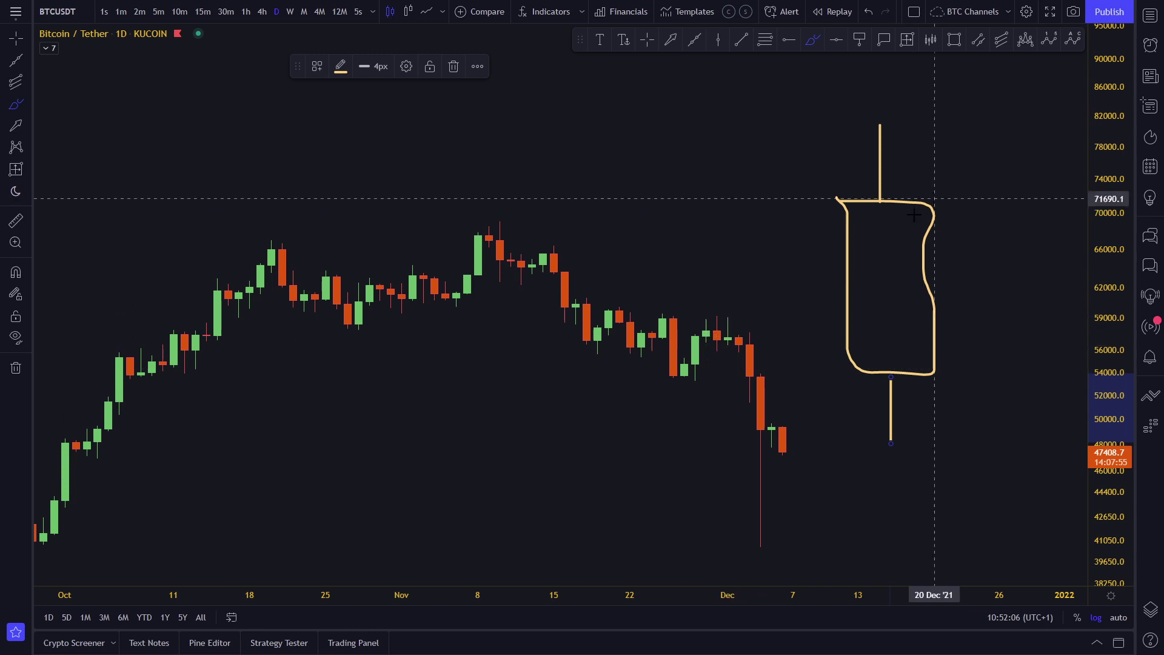
mouse_move(886, 123)
left_mouse_down()
mouse_move(891, 163)
mouse_move(903, 125)
left_mouse_up()
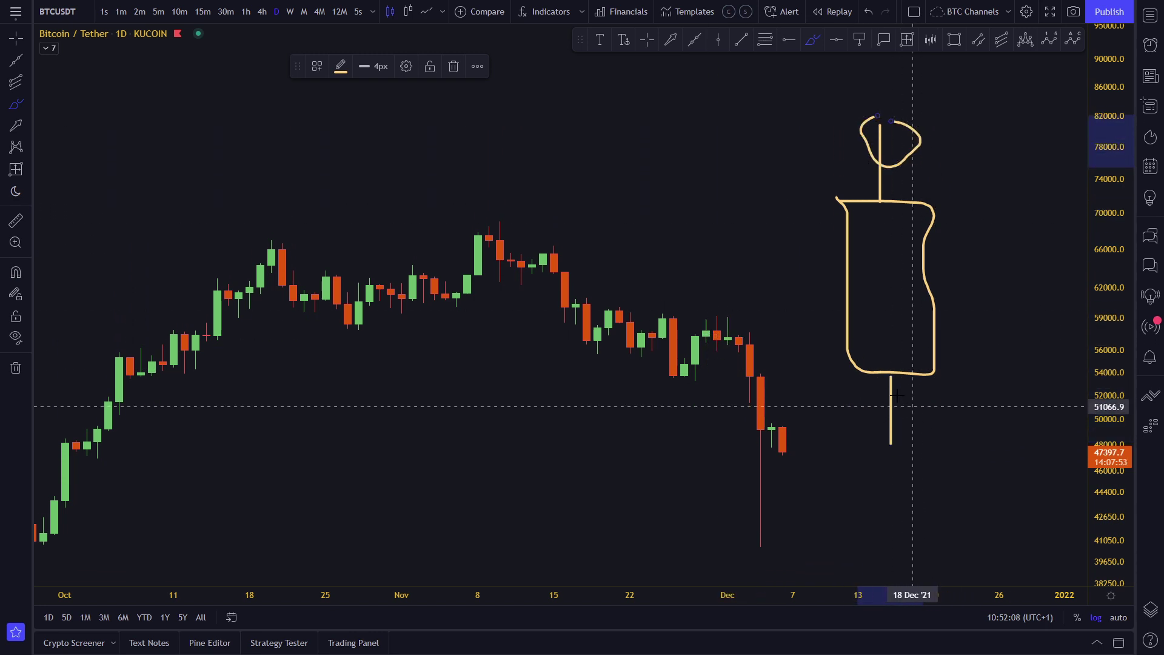
left_click_drag(902, 398, 891, 398)
mouse_move(943, 200)
left_mouse_down()
mouse_move(835, 198)
mouse_move(825, 360)
left_mouse_up()
key("ctrl+z")
key("ctrl+z")
key("ctrl+z")
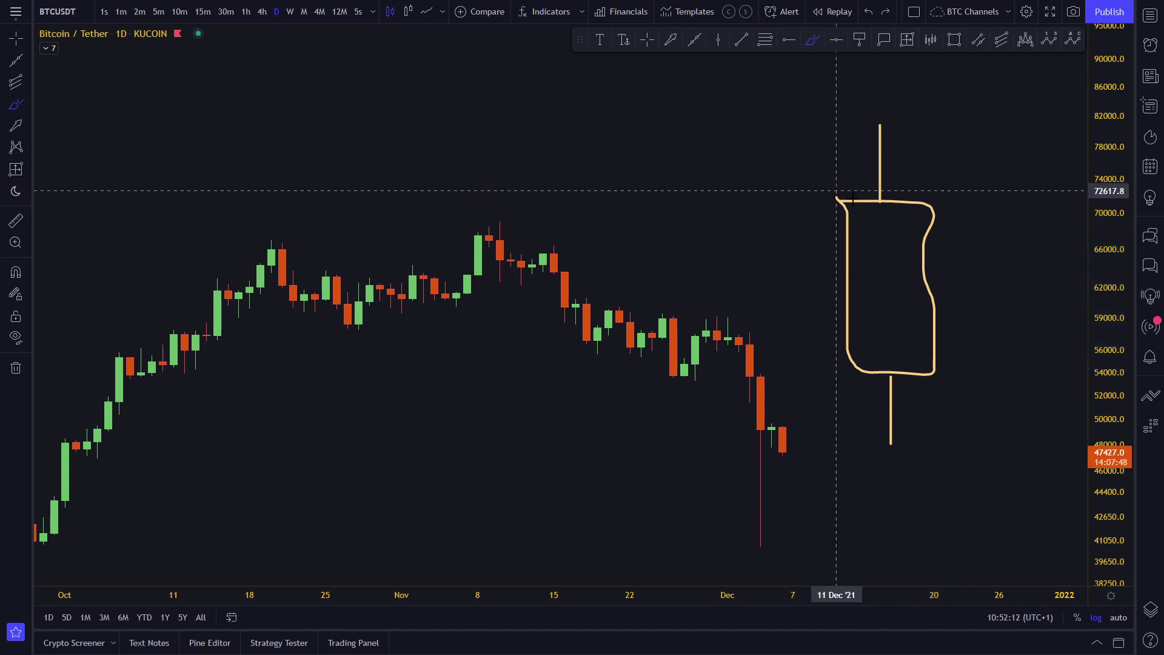
Step: Circle the tips of the sketched candlestick's upper and lower wicks, and undo both circles
mouse_move(886, 119)
left_mouse_down()
mouse_move(867, 114)
mouse_move(882, 134)
left_mouse_up()
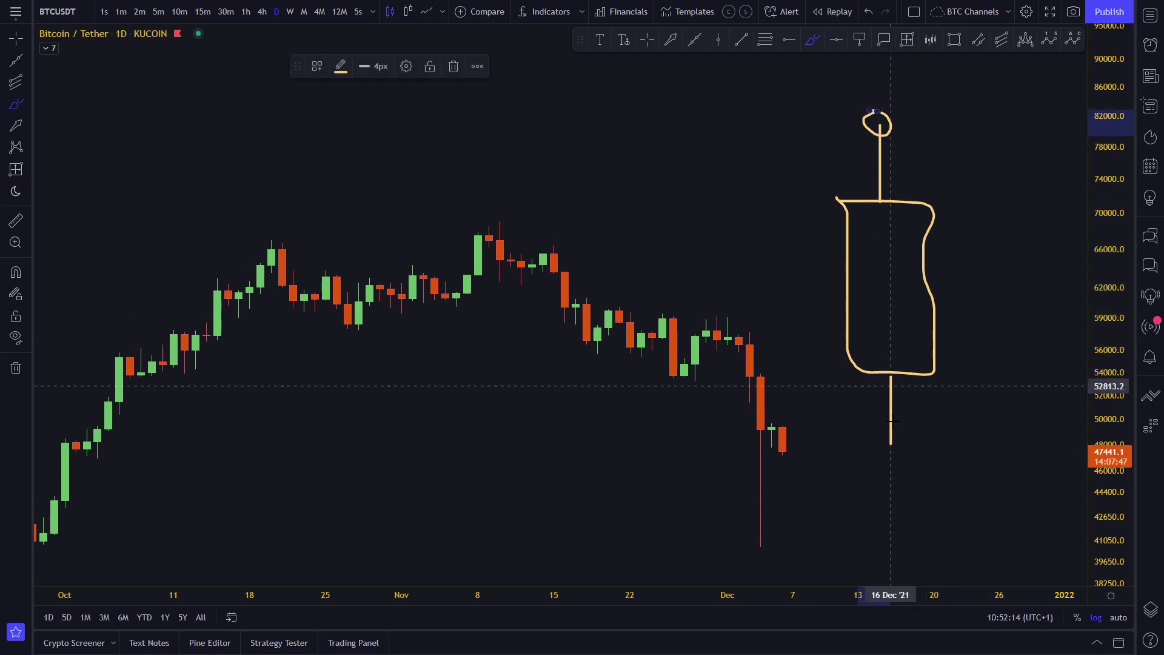
left_click_drag(900, 433, 883, 428)
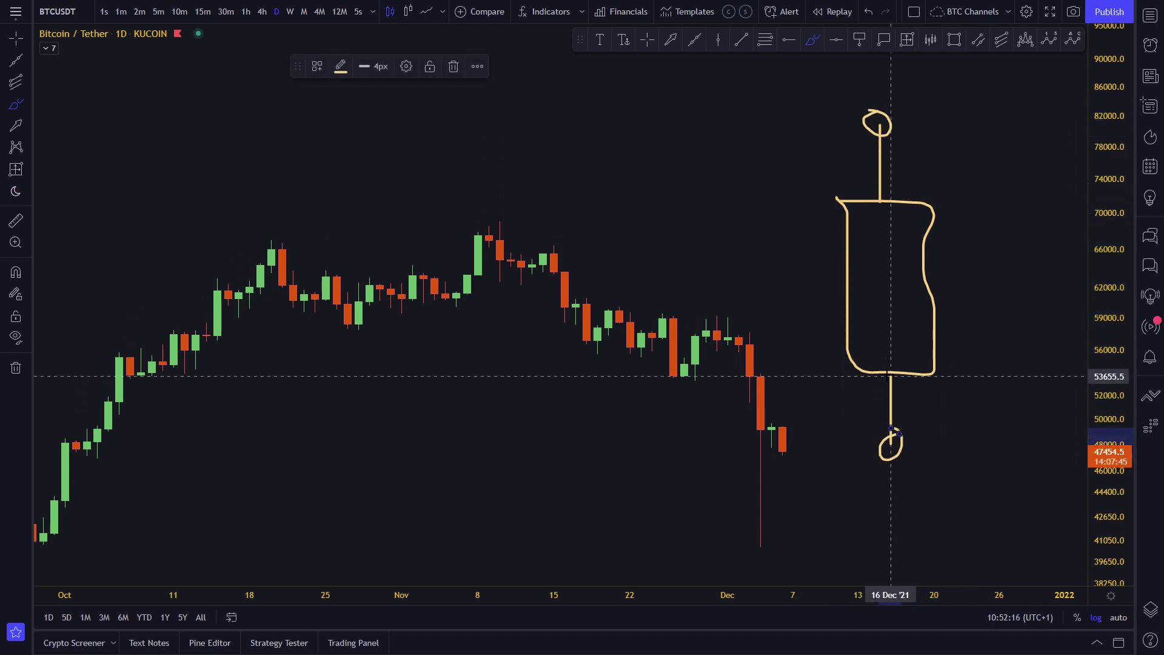
key("ctrl+z")
key("ctrl+z")
Step: Try sloping freehand lines across the sketched candlestick's wick tip and body top, and undo them together with the candlestick
left_click_drag(664, 91, 1085, 152)
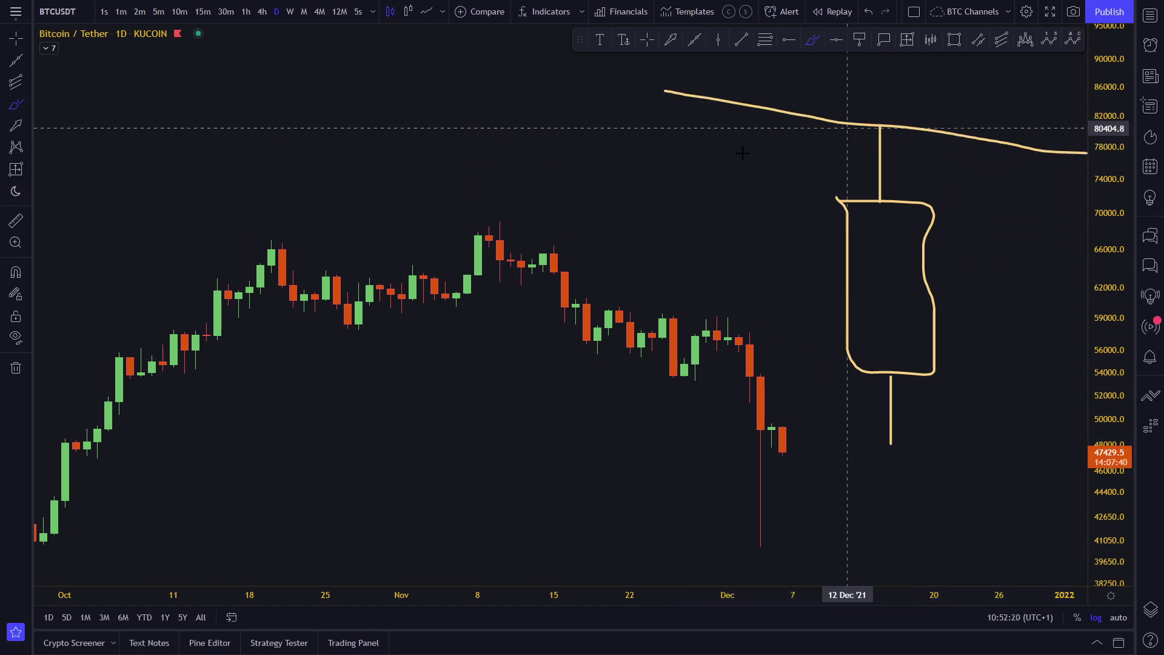
key("ctrl+z")
left_click_drag(622, 151, 1065, 236)
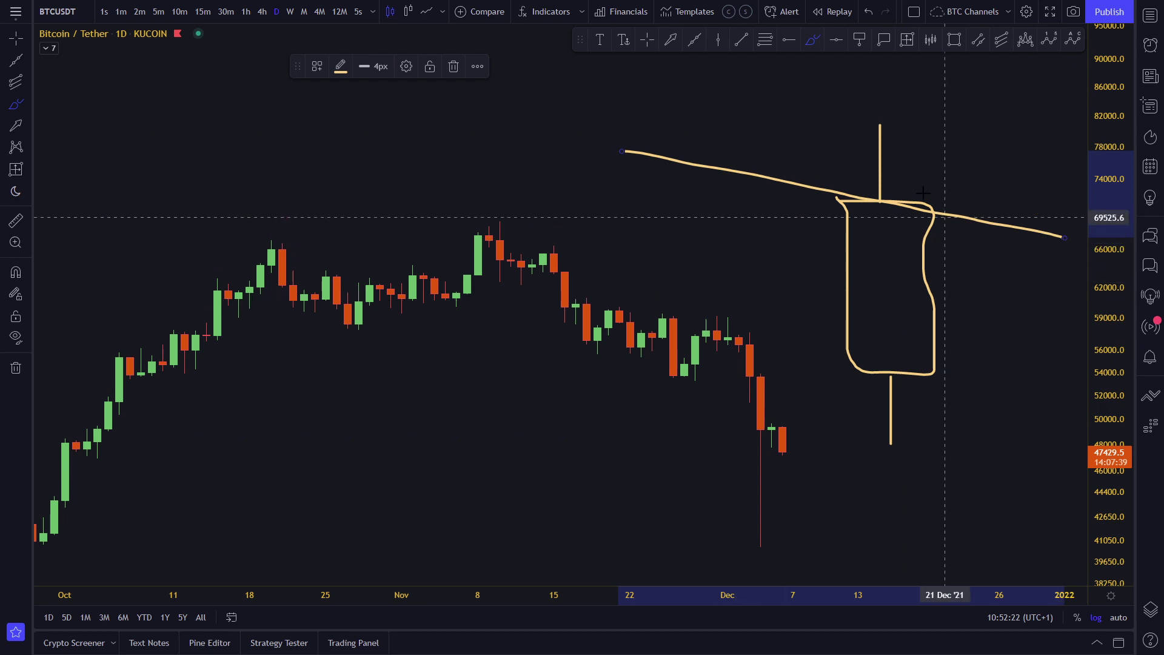
key("ctrl+z")
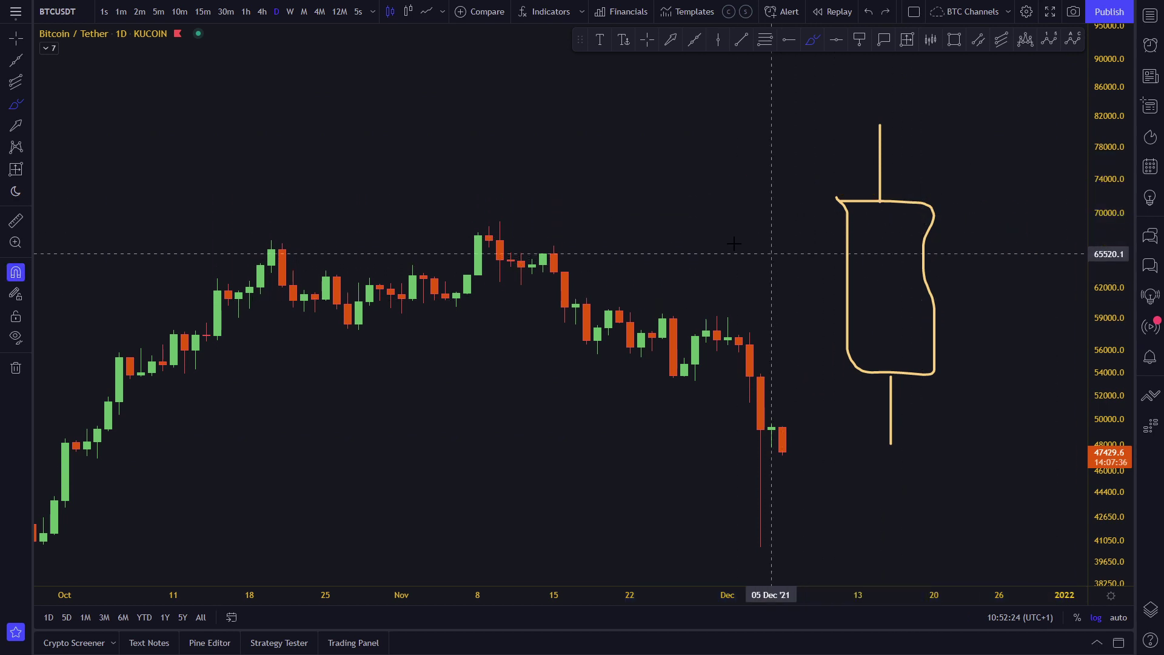
key("ctrl+z")
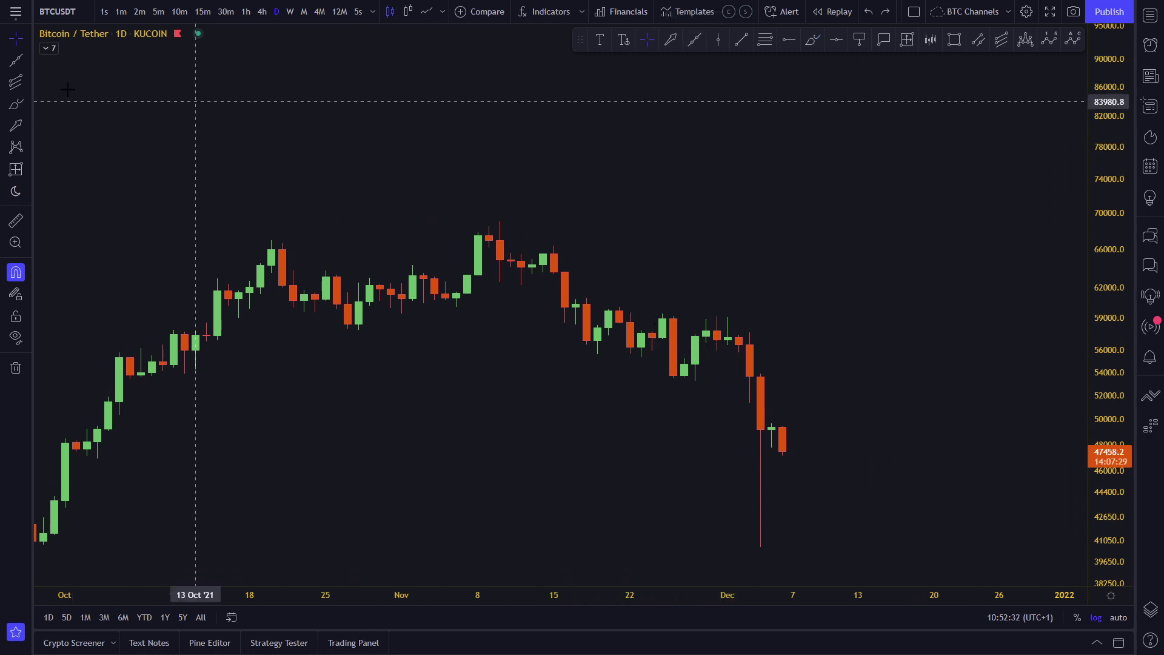
Step: Draw an Extended Line from the 10 November high at 69028.0 through the 30 November high
left_click(28, 61)
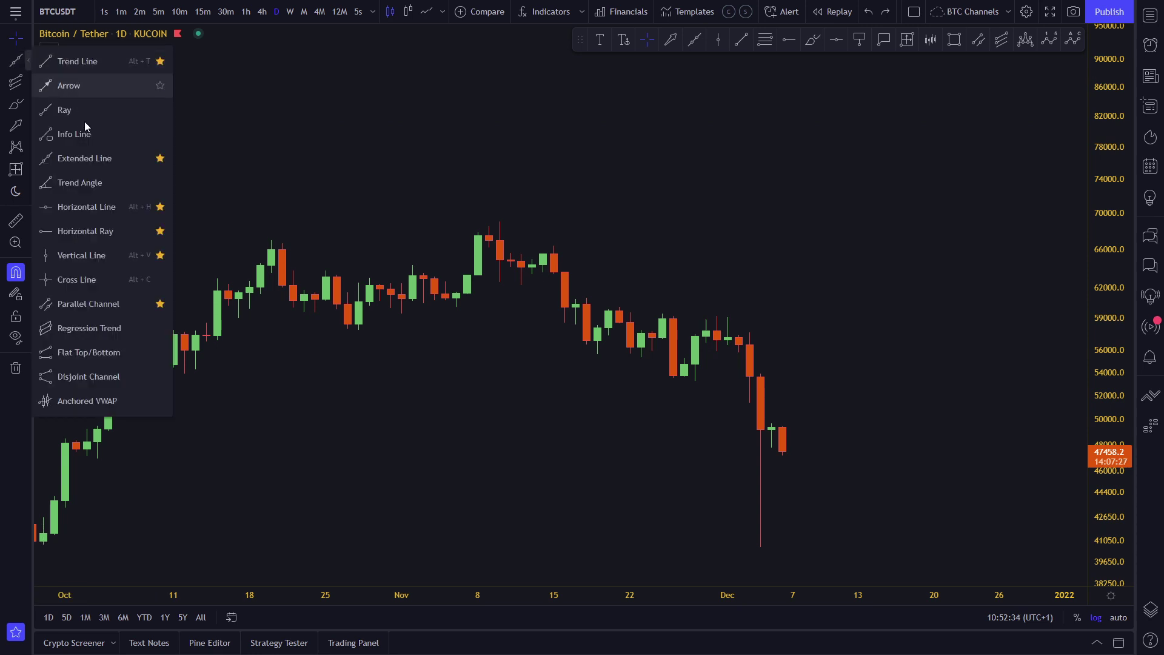
left_click(84, 159)
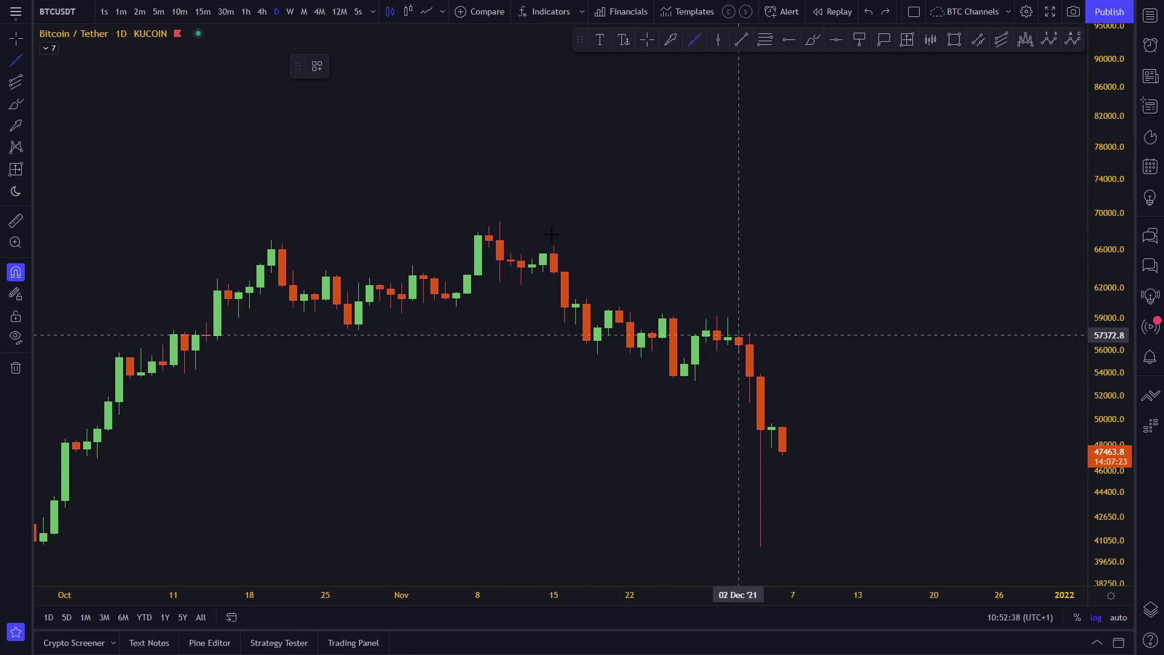
left_click(500, 221)
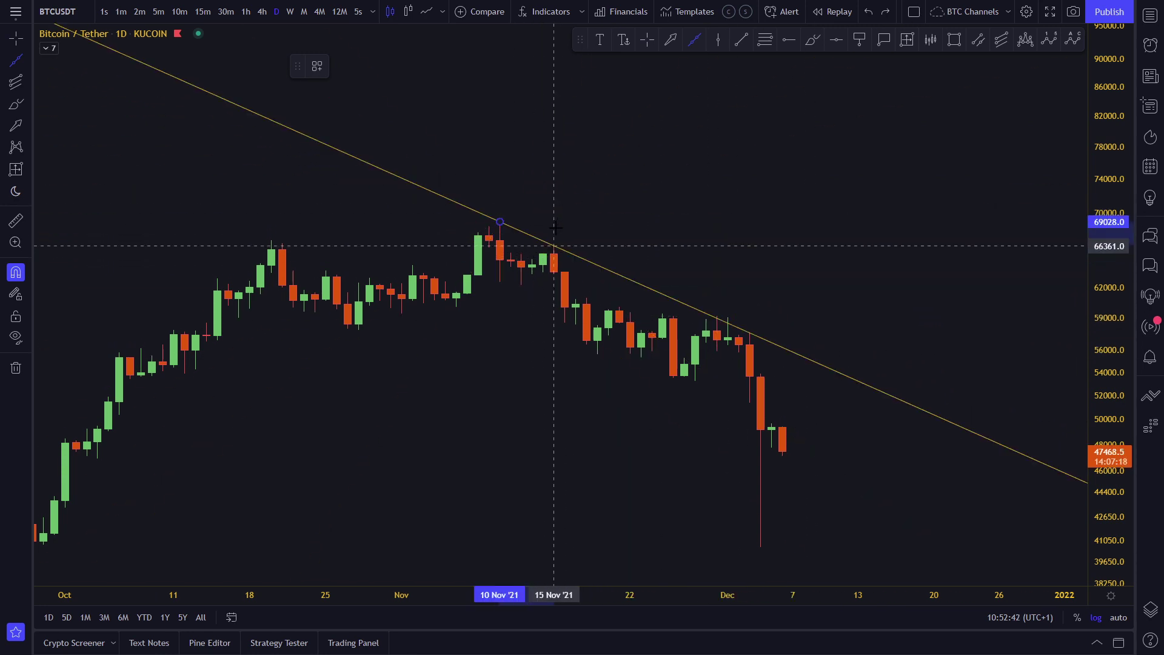
left_click(717, 315)
Step: Move the extended line's second anchor point to the 15 November high at 66361.0
left_click_drag(732, 235, 785, 216)
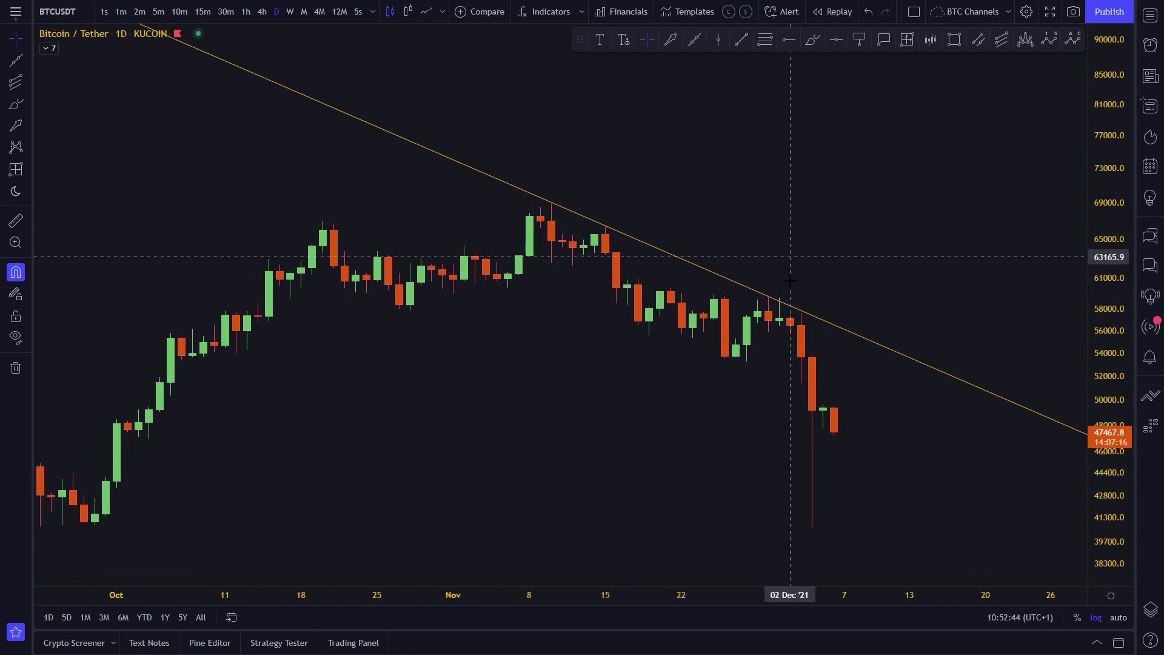
mouse_move(778, 302)
left_mouse_down()
mouse_move(605, 221)
mouse_move(801, 299)
mouse_move(769, 290)
left_mouse_up()
left_click_drag(778, 225, 732, 231)
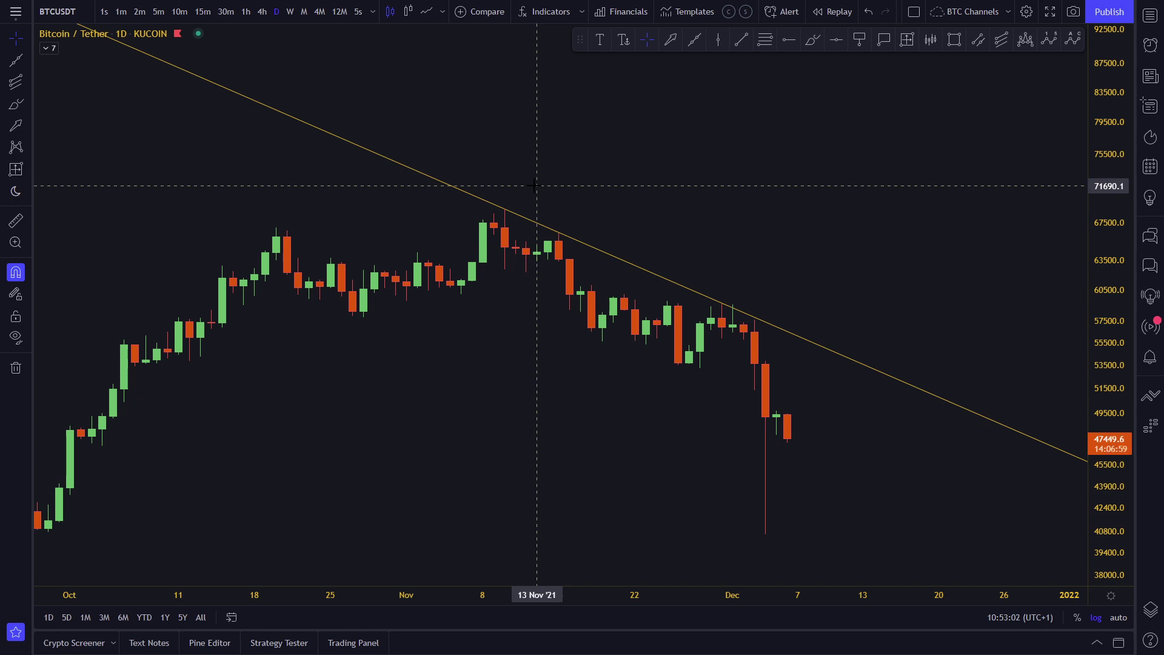
scroll(868, 309, "up", 2)
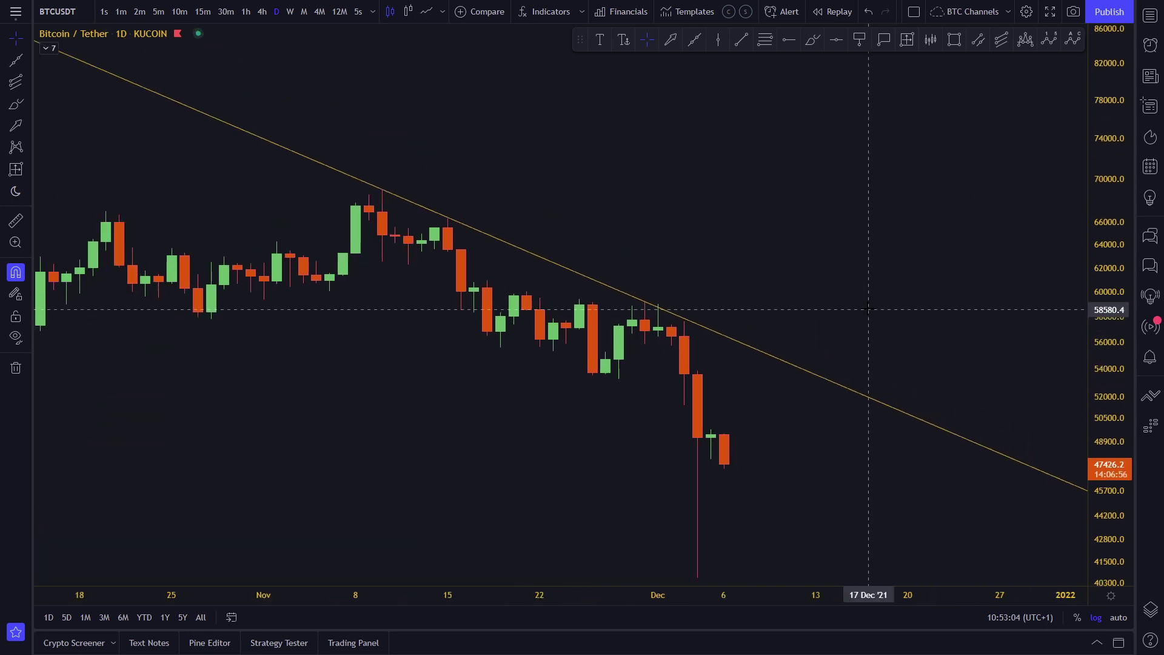
left_click_drag(648, 241, 696, 238)
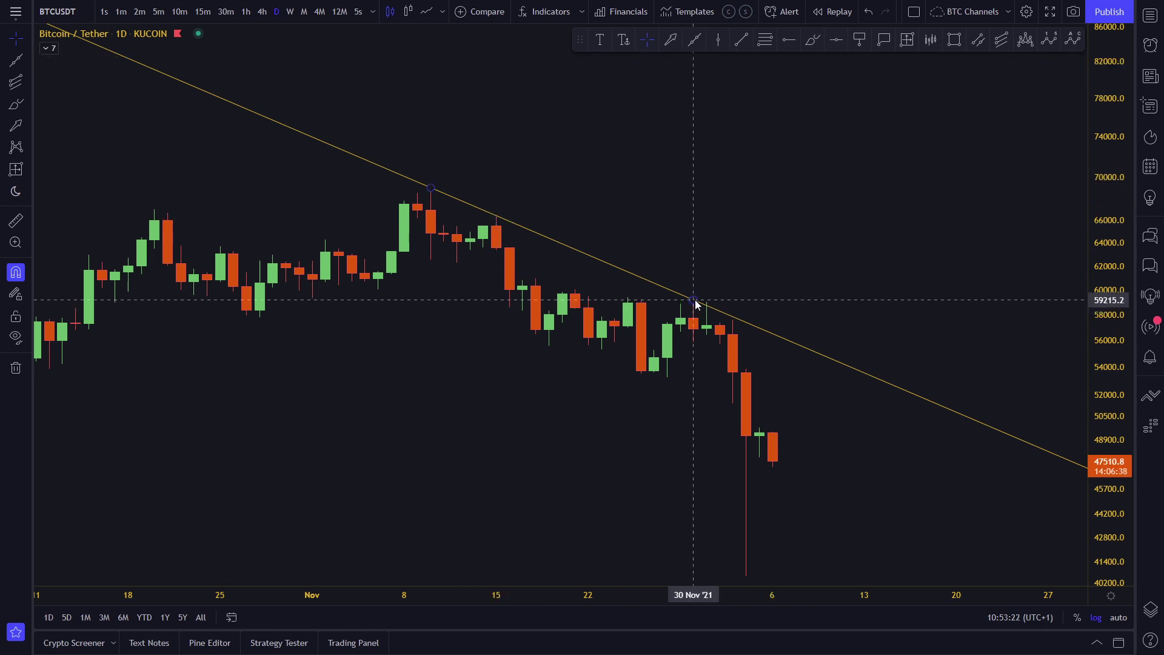
left_click_drag(696, 303, 496, 217)
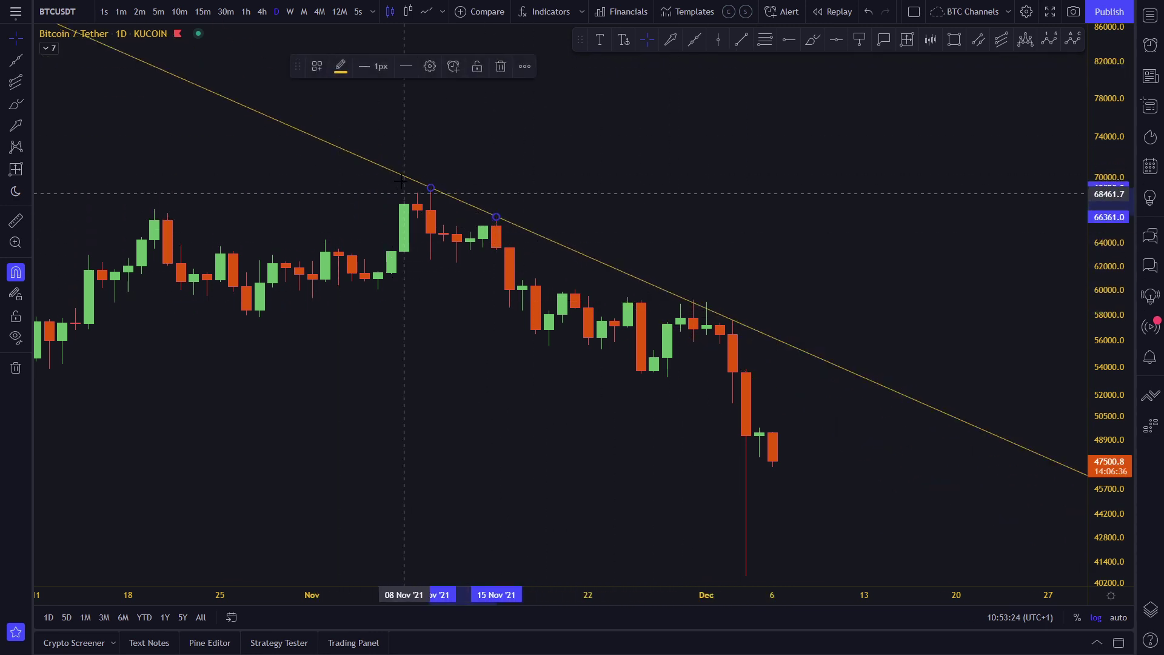
Step: Circle the candle highs touching the extended line on 10 November, 15 November and around 1 December, and undo the circles
left_click(812, 40)
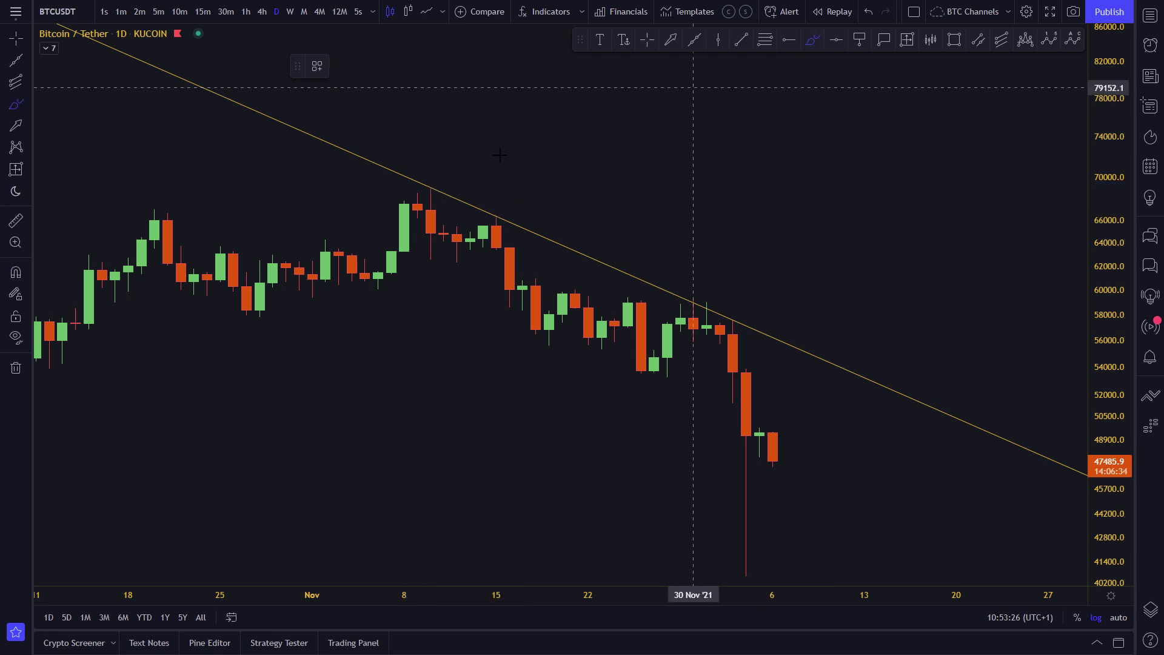
left_click_drag(421, 174, 424, 177)
left_click_drag(507, 207, 499, 207)
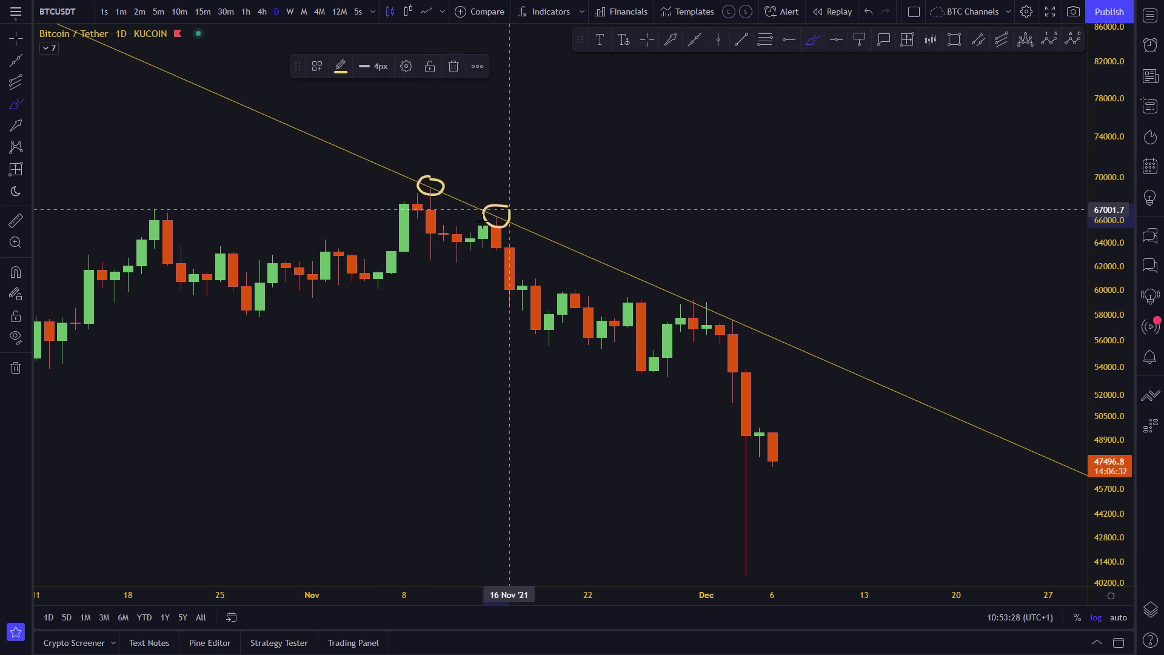
mouse_move(746, 314)
left_mouse_down()
mouse_move(691, 285)
mouse_move(706, 298)
left_mouse_up()
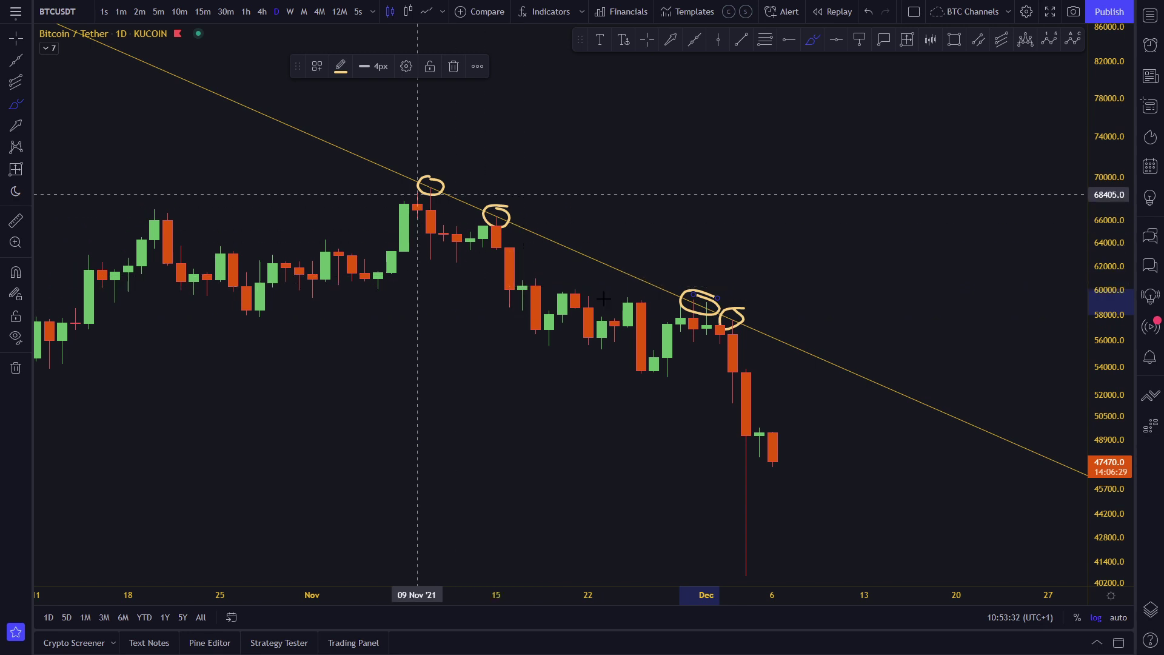
key("ctrl+z")
key("ctrl+z")
key("ctrl+z")
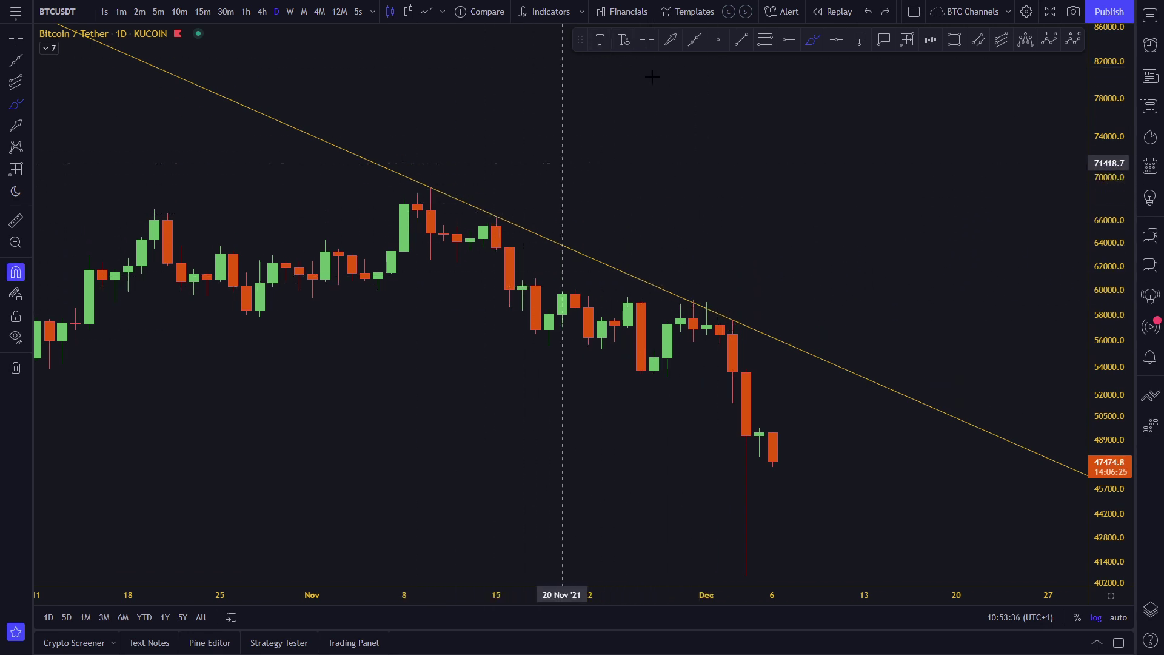
Step: Move the extended line's second anchor from the 15 November high to the 3 December high
key("Escape")
left_click(499, 221)
left_click_drag(499, 220, 732, 317)
left_click(736, 109)
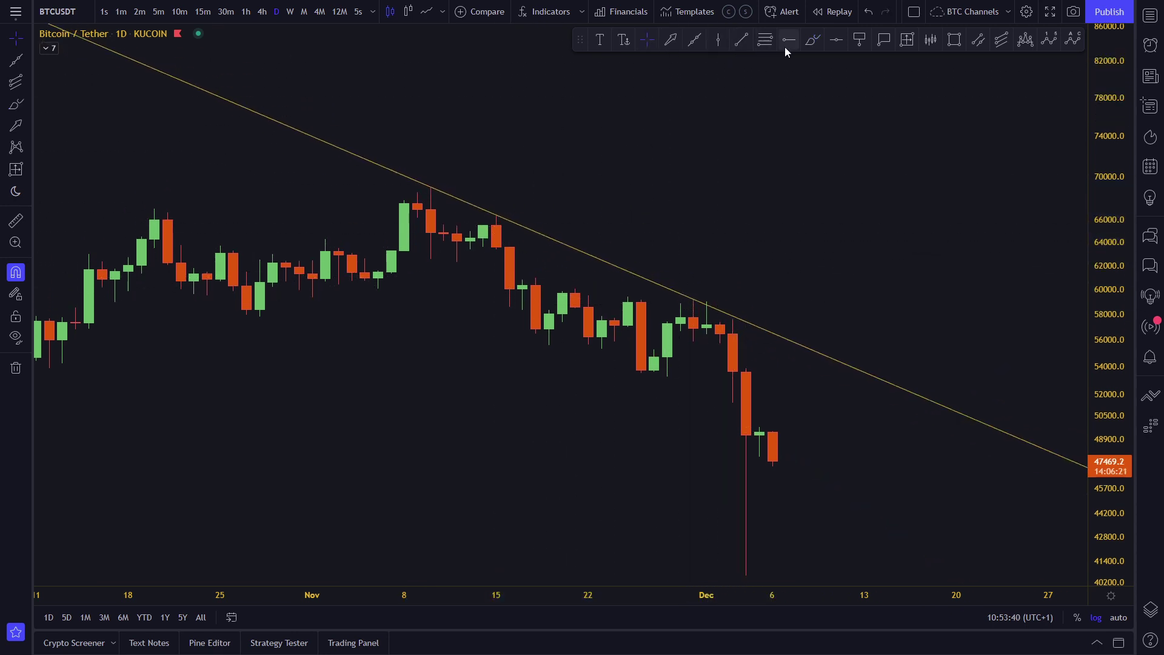
Step: Brush circles around the line's touch points at 10 November, 15 November and 1 December, trace along them, and undo all strokes
left_click(812, 39)
left_click_drag(432, 175, 421, 179)
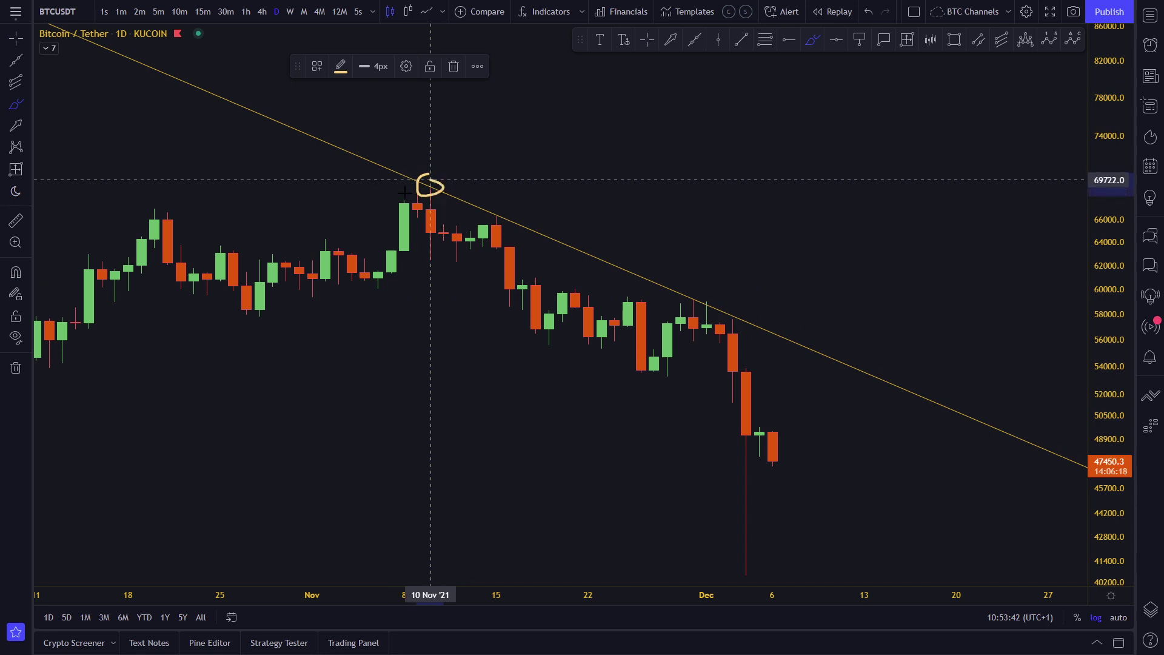
left_click_drag(496, 208, 493, 205)
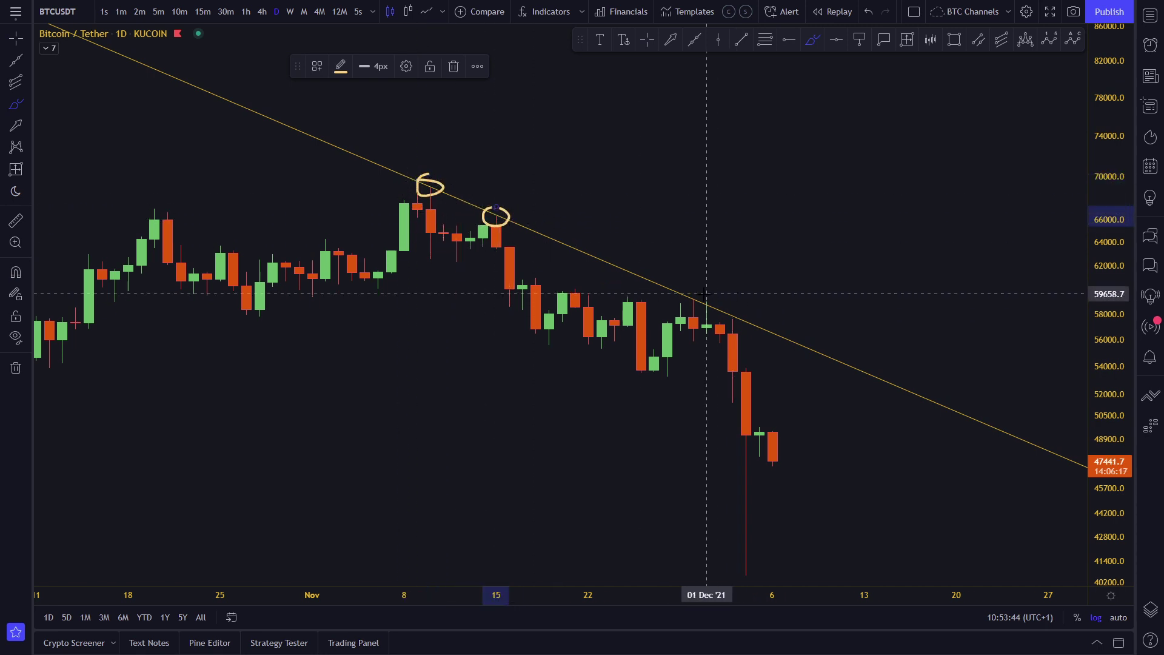
left_click_drag(705, 293, 707, 311)
mouse_move(420, 176)
left_mouse_down()
mouse_move(733, 318)
mouse_move(695, 302)
mouse_move(706, 295)
left_mouse_up()
key("ctrl+z")
key("ctrl+z")
key("ctrl+z")
key("ctrl+z")
key("ctrl+z")
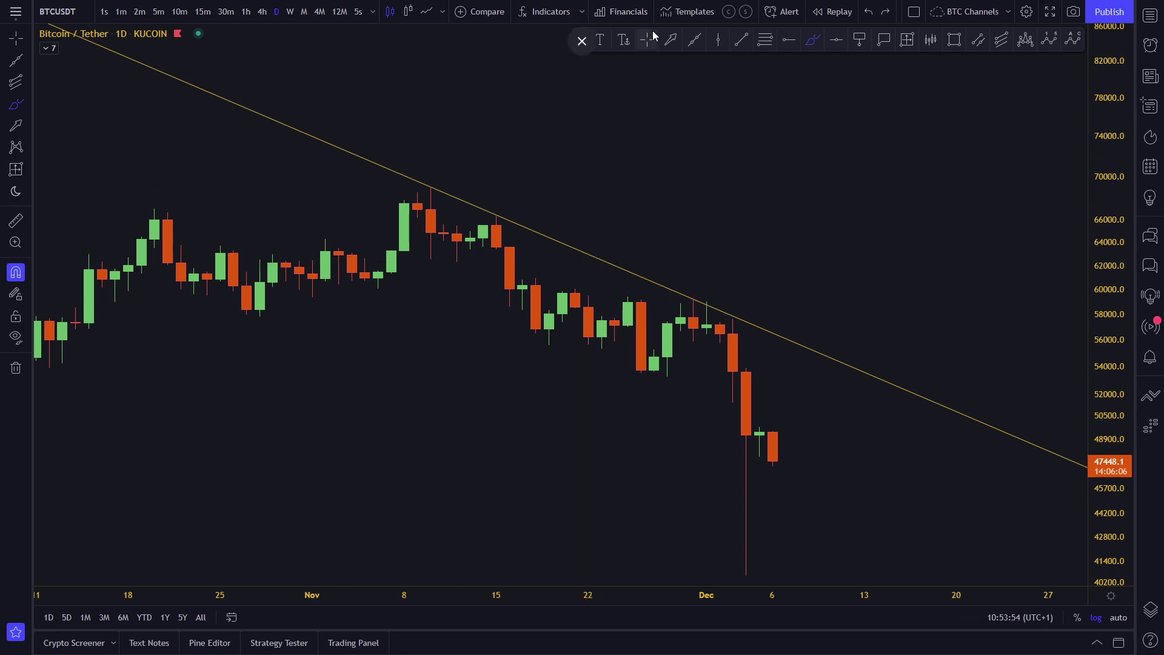
Step: Brush a stroke along the extended line from early November to December, undo it, and return to the cursor
left_click_drag(394, 176, 754, 338)
key("ctrl+z")
left_click(13, 43)
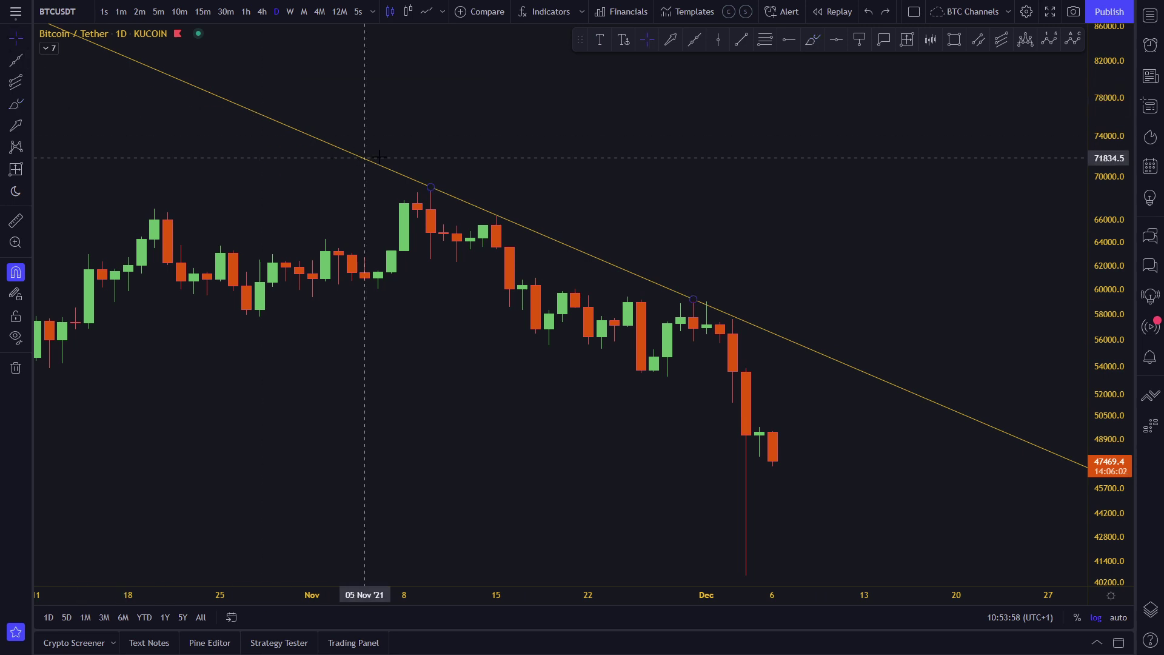
Step: Move the extended line's second anchor from the 30 November high to the 15 November candle's open at 65505.1
left_click_drag(431, 157, 626, 182)
scroll(633, 183, "up", 3)
left_click_drag(819, 269, 775, 265)
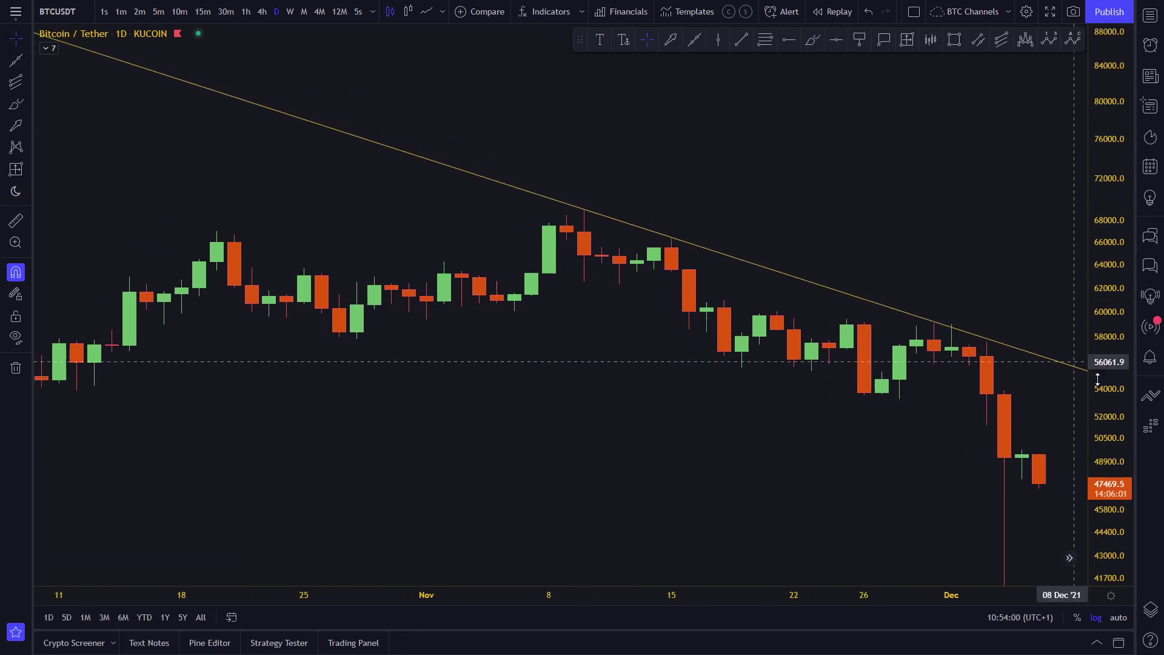
left_click_drag(1098, 377, 1097, 249)
left_click_drag(937, 196, 935, 244)
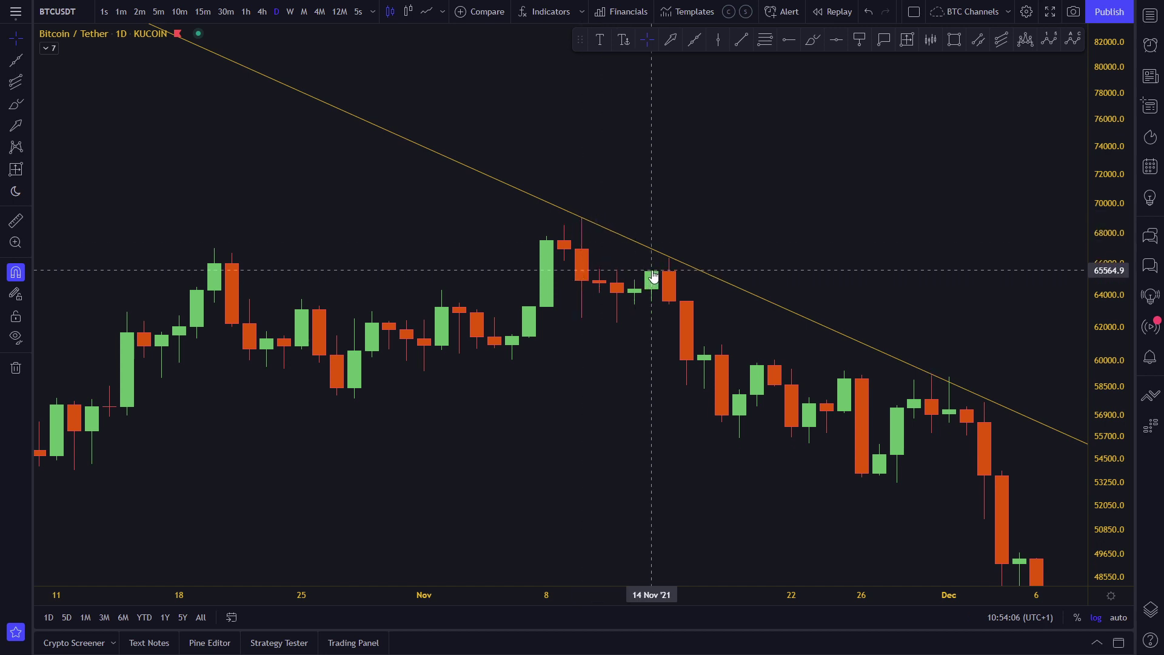
left_click(665, 257)
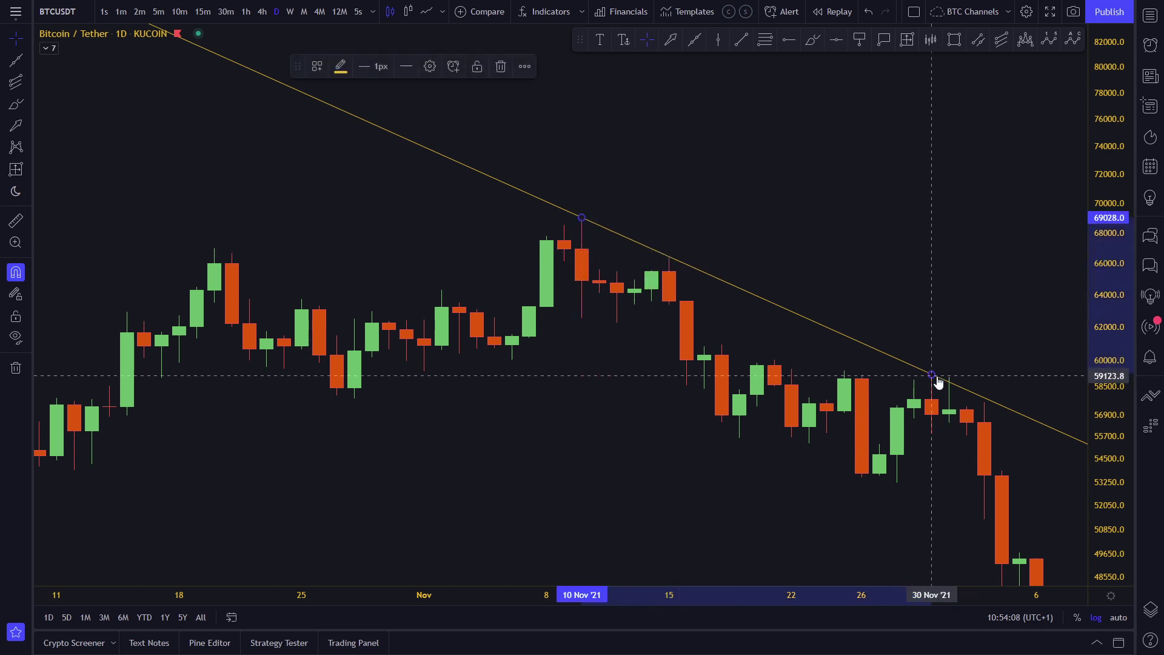
left_click_drag(912, 358, 668, 271)
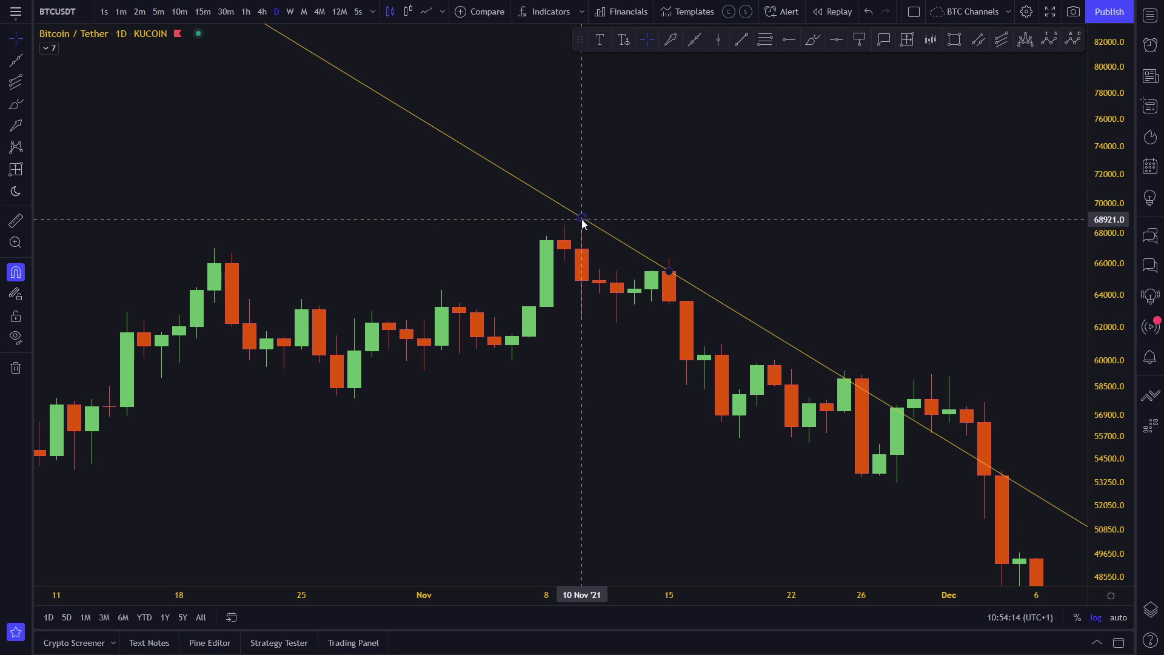
mouse_move(669, 271)
left_mouse_down()
mouse_move(670, 260)
mouse_move(669, 271)
left_mouse_up()
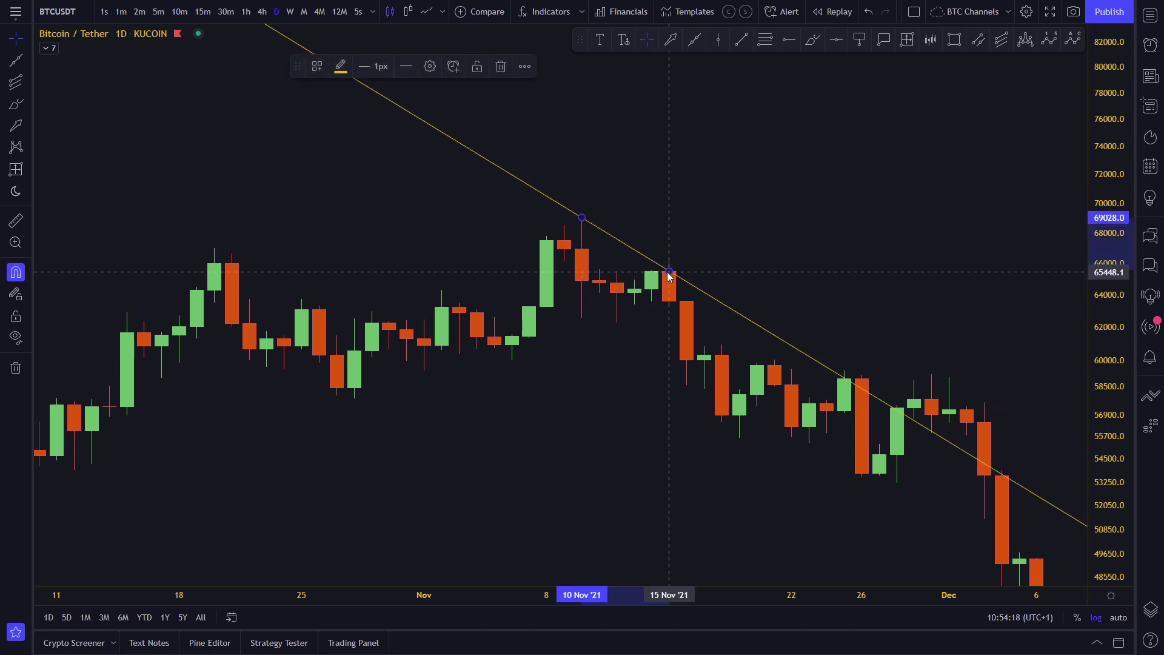
scroll(651, 276, "up", 2)
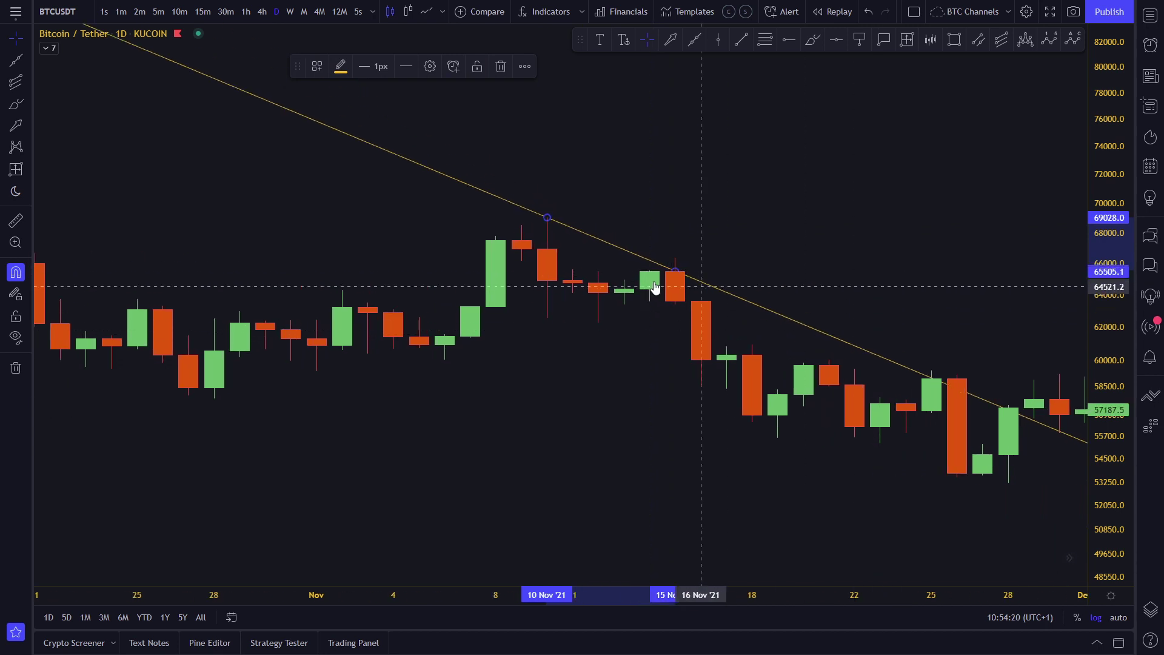
Step: Shift the line's second anchor to the 14 November candle's close, and move it to the 15 November wick high at 66361.0
left_click_drag(675, 271, 653, 272)
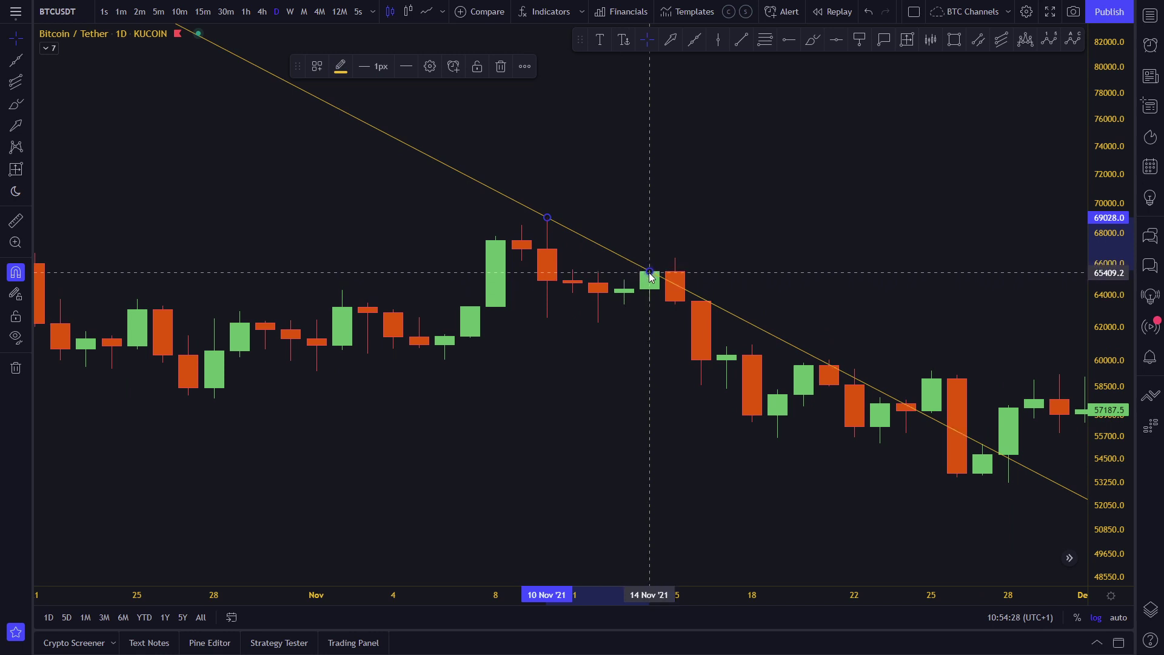
left_click_drag(648, 272, 677, 258)
left_click(754, 232)
left_click_drag(778, 247, 741, 239)
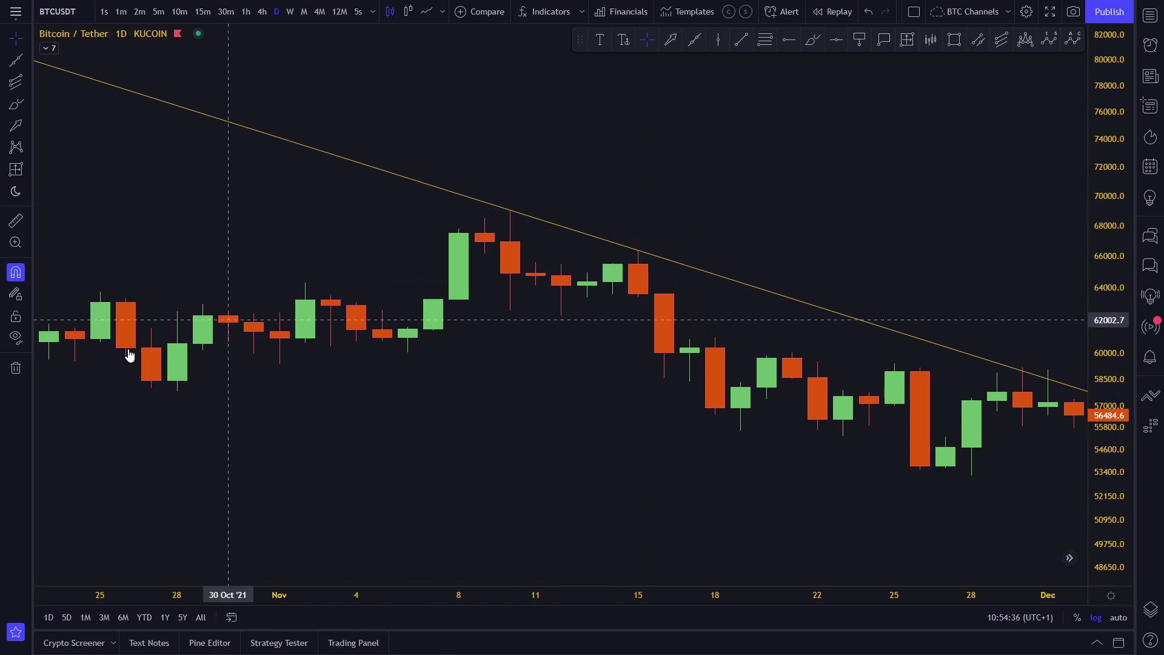
Step: Turn magnet mode off and reposition both line anchors freehand, the first at 69044.0 on 10 November, the second near the 15 November high
left_click(16, 273)
mouse_move(511, 212)
left_mouse_down()
mouse_move(528, 181)
mouse_move(509, 190)
left_mouse_up()
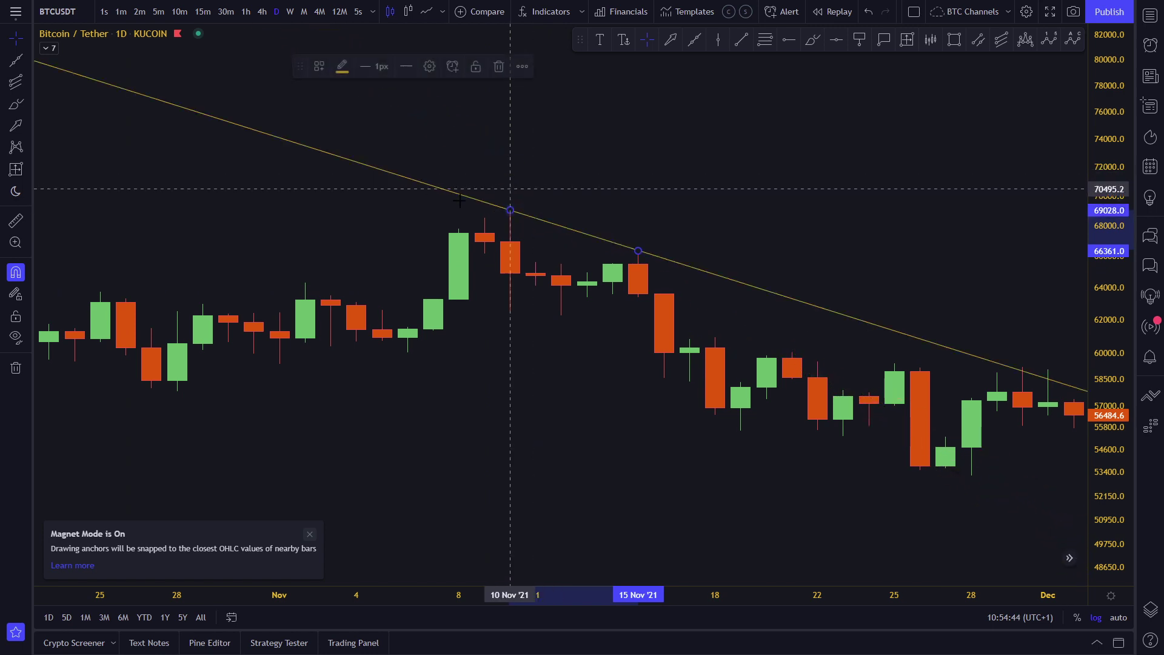
left_click(11, 274)
mouse_move(509, 210)
left_mouse_down()
mouse_move(566, 184)
mouse_move(510, 209)
left_mouse_up()
mouse_move(637, 252)
left_mouse_down()
mouse_move(649, 238)
mouse_move(639, 252)
left_mouse_up()
left_click_drag(815, 247, 628, 193)
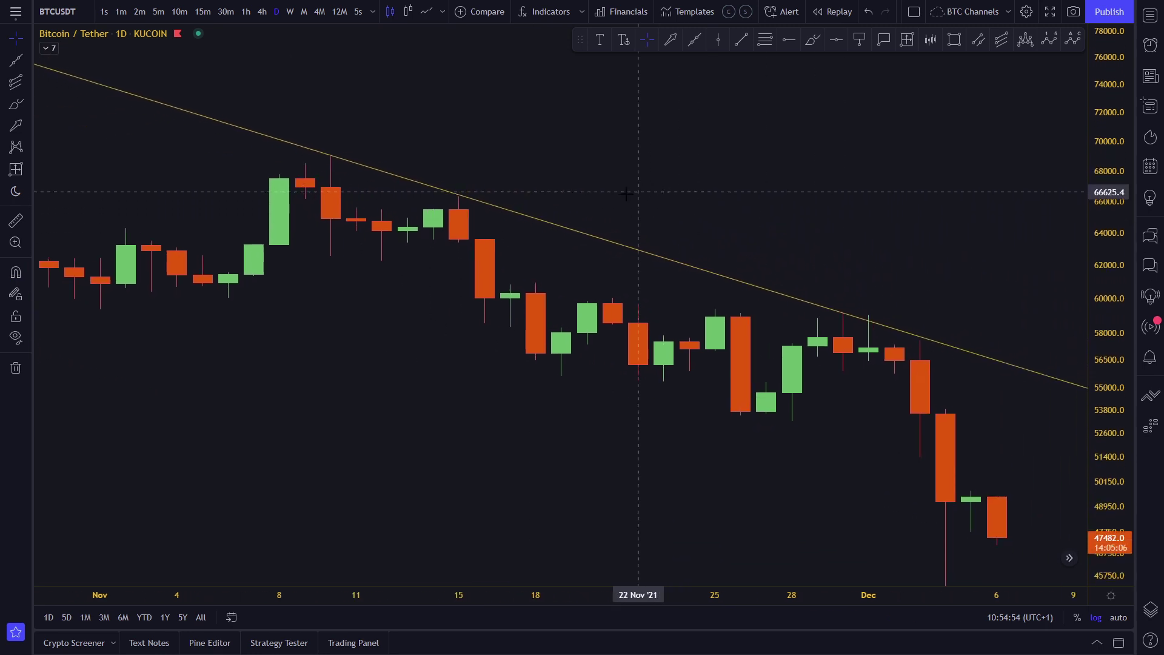
scroll(628, 197, "down", 3)
scroll(632, 211, "up", 1)
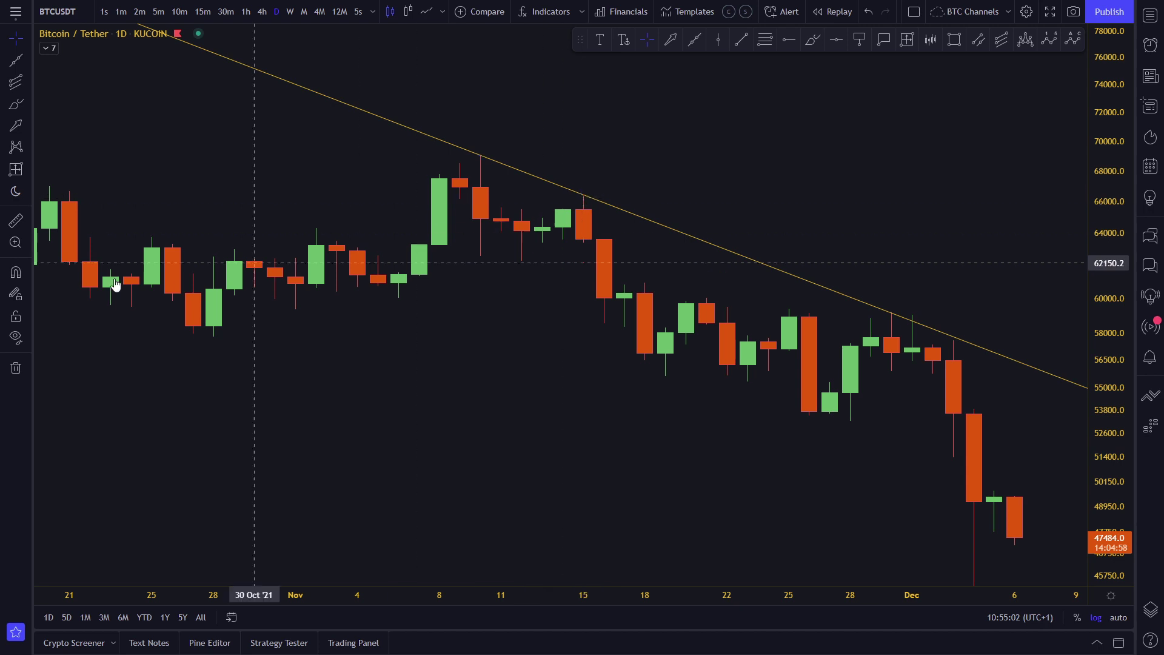
Step: Turn magnet mode on, snap the line's second anchor to the 15 November high at 66361.0, and undo the move
left_click(16, 273)
left_click_drag(586, 200, 588, 192)
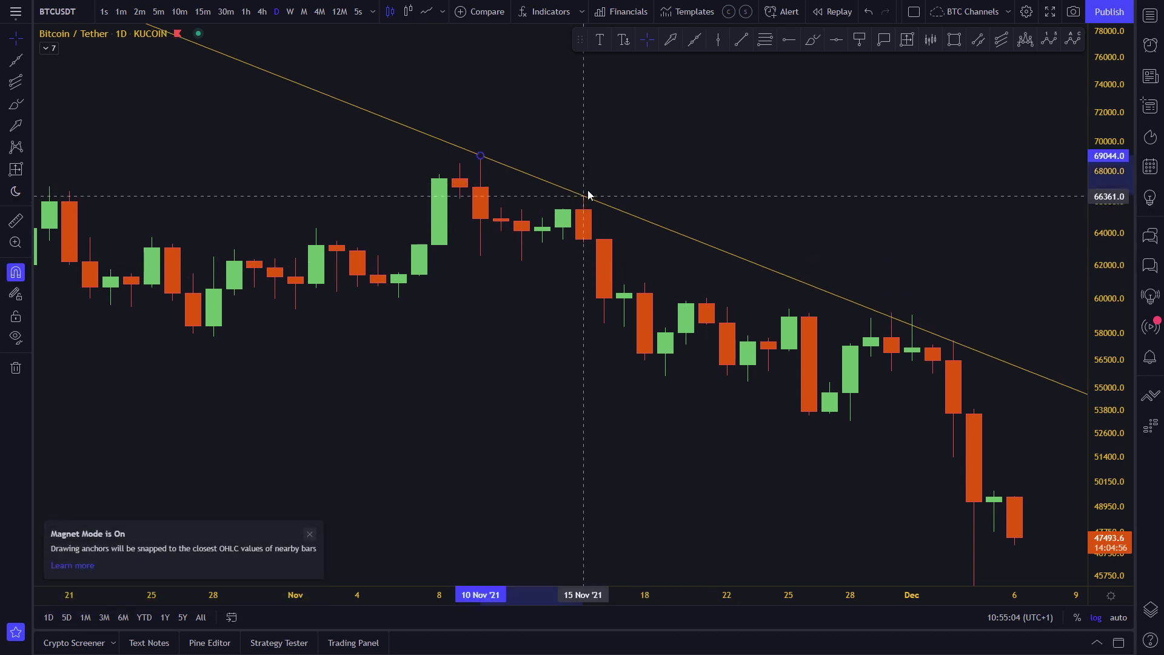
left_click(585, 195)
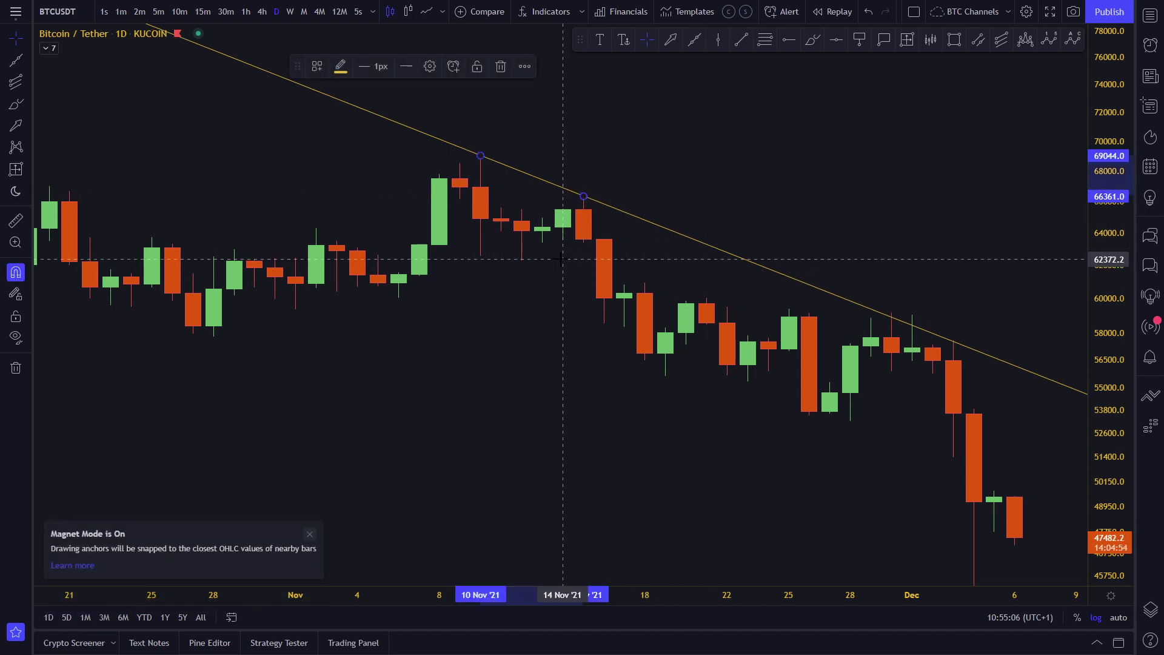
key("ctrl+z")
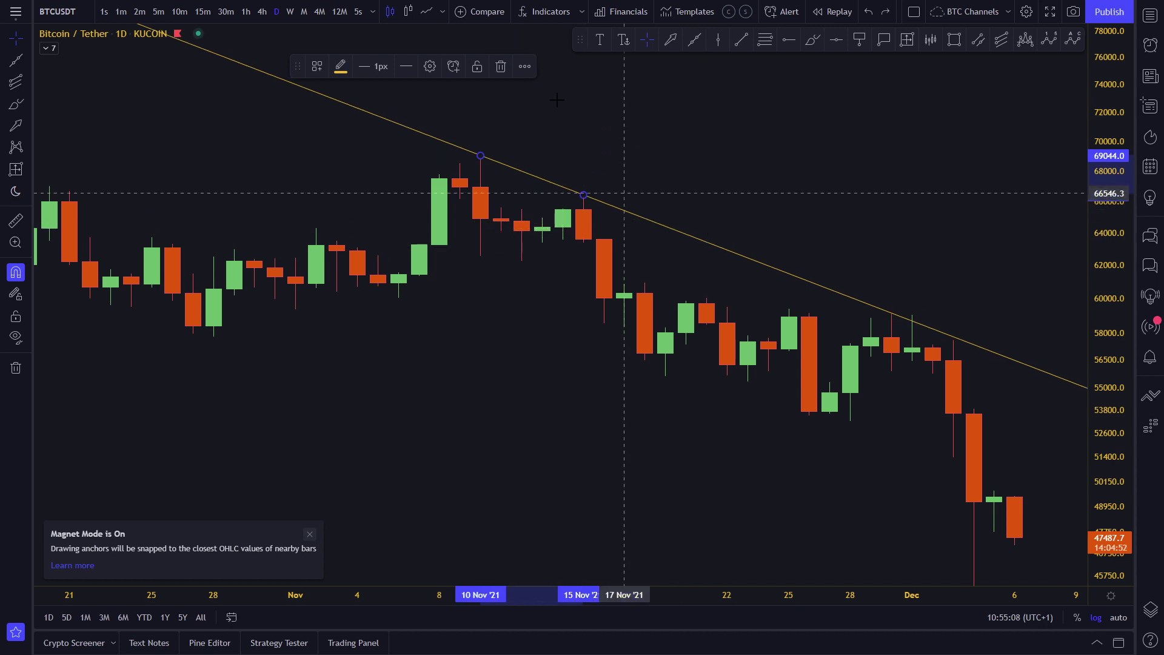
left_click(624, 107)
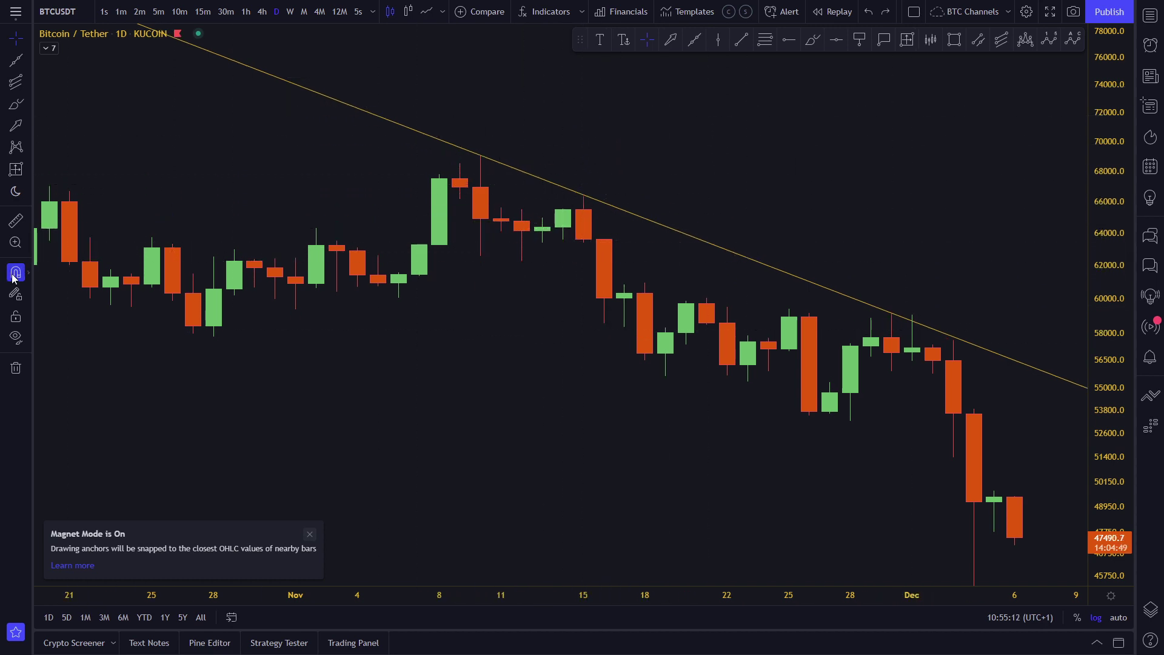
Step: Draw a second extended line from the 10 November high at 69028.0 through the 15 November high at 66361.0, and compare both lines
left_click(480, 155)
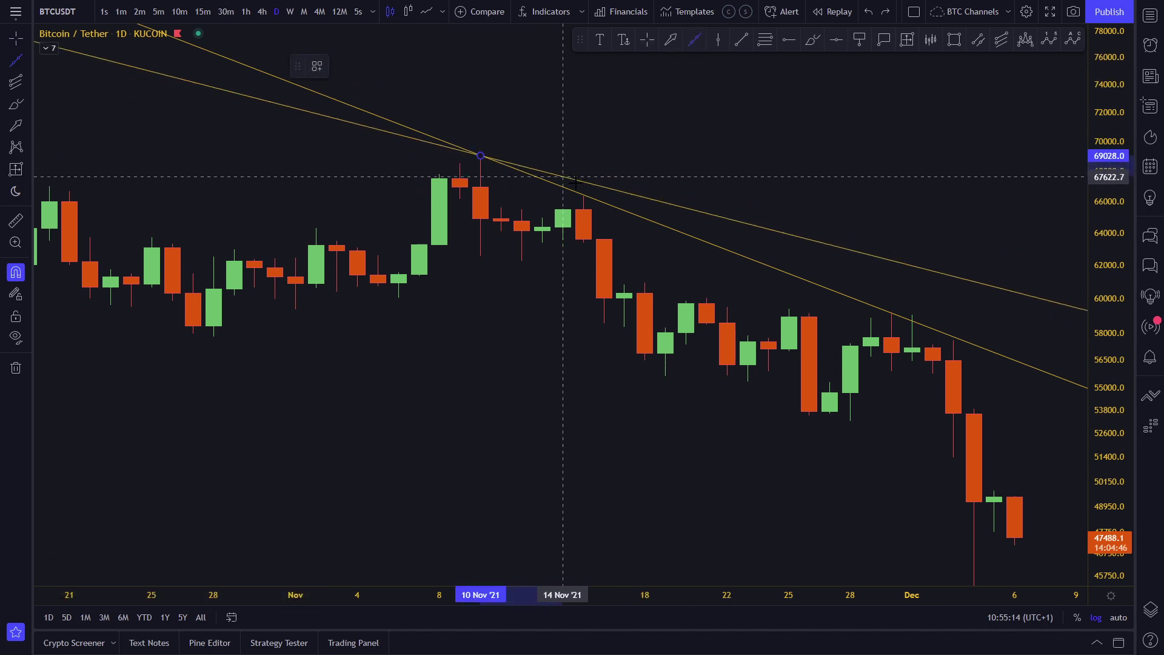
left_click(583, 195)
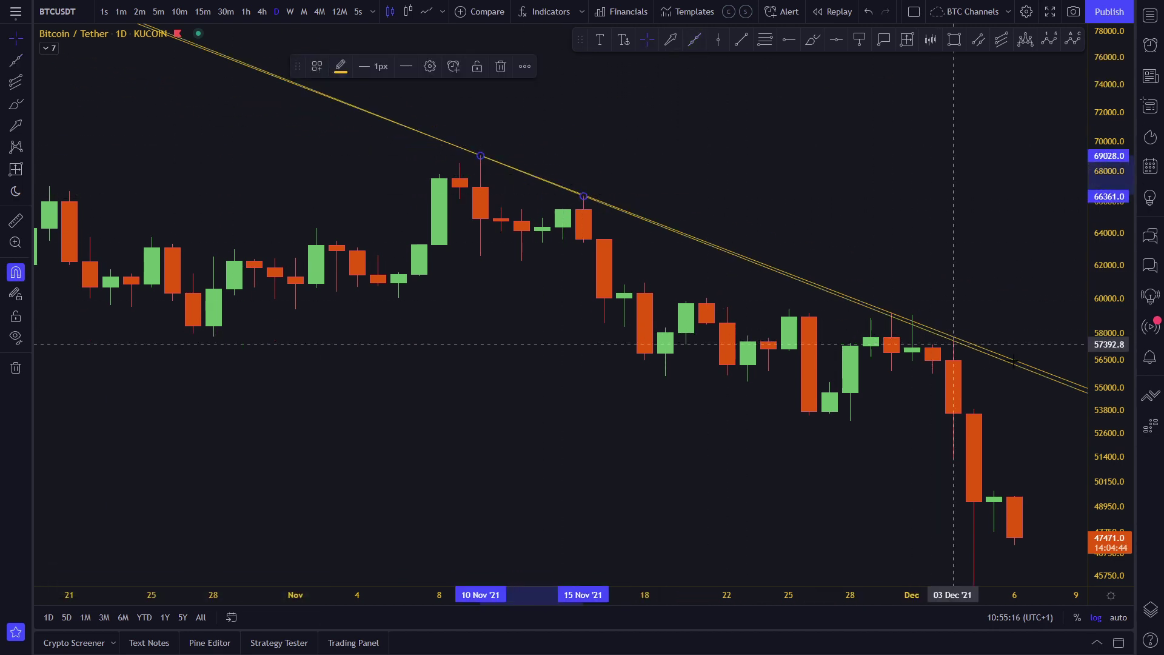
left_click_drag(957, 346, 546, 397)
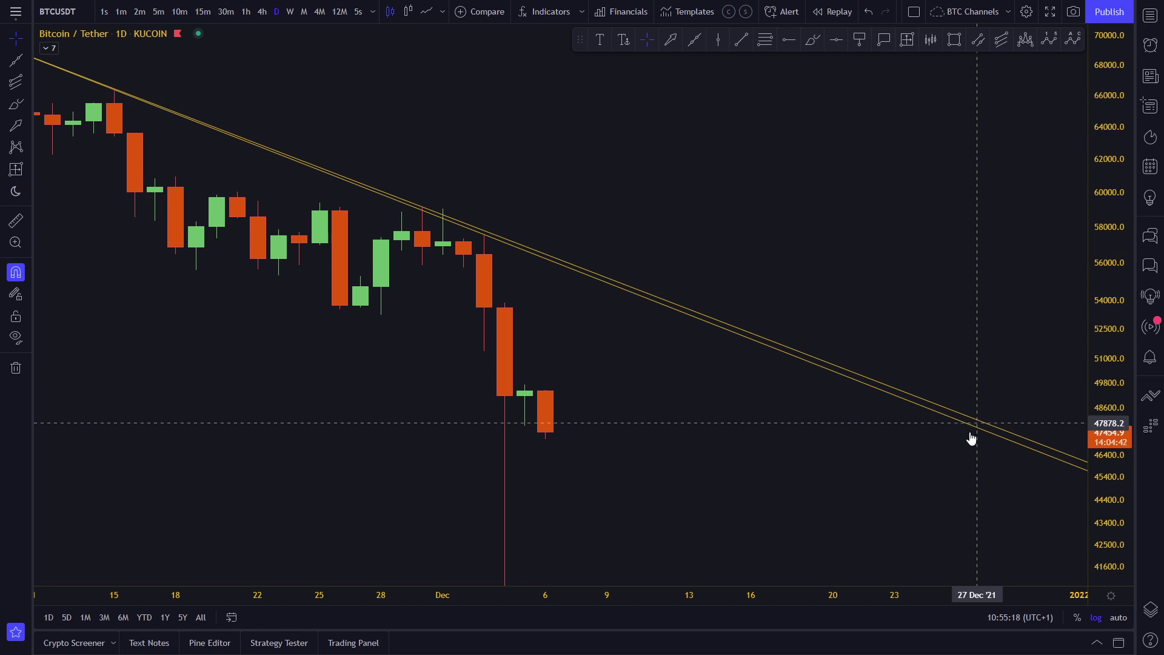
scroll(858, 407, "down", 5)
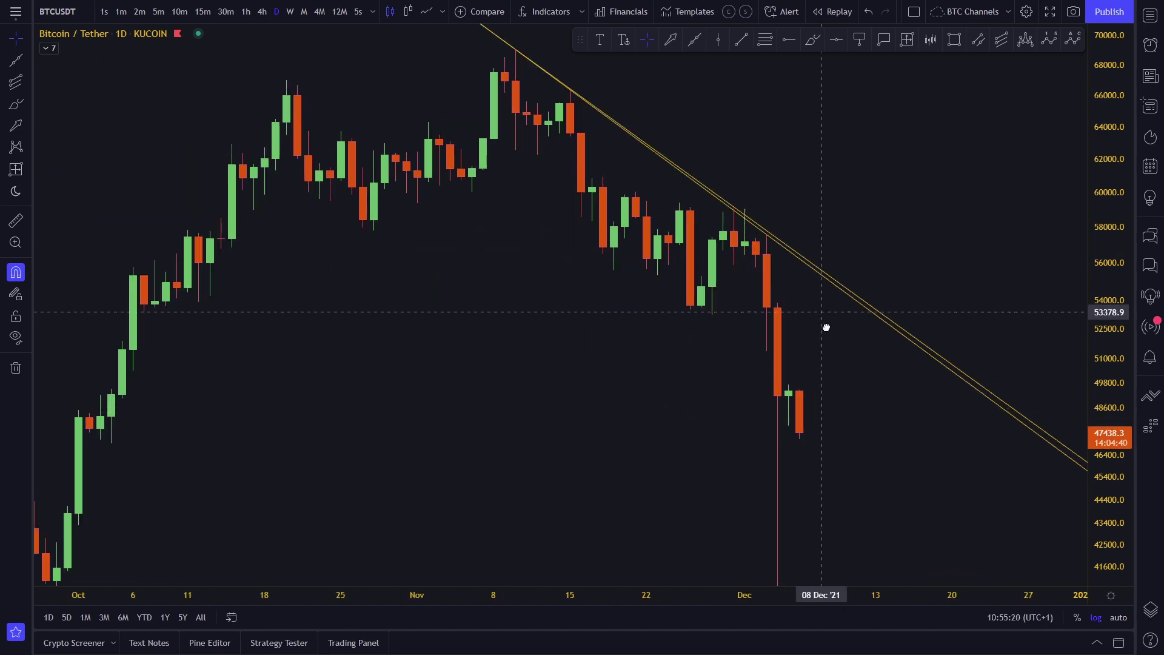
left_click_drag(823, 325, 860, 384)
left_click_drag(1101, 361, 1099, 418)
scroll(831, 372, "up", 3)
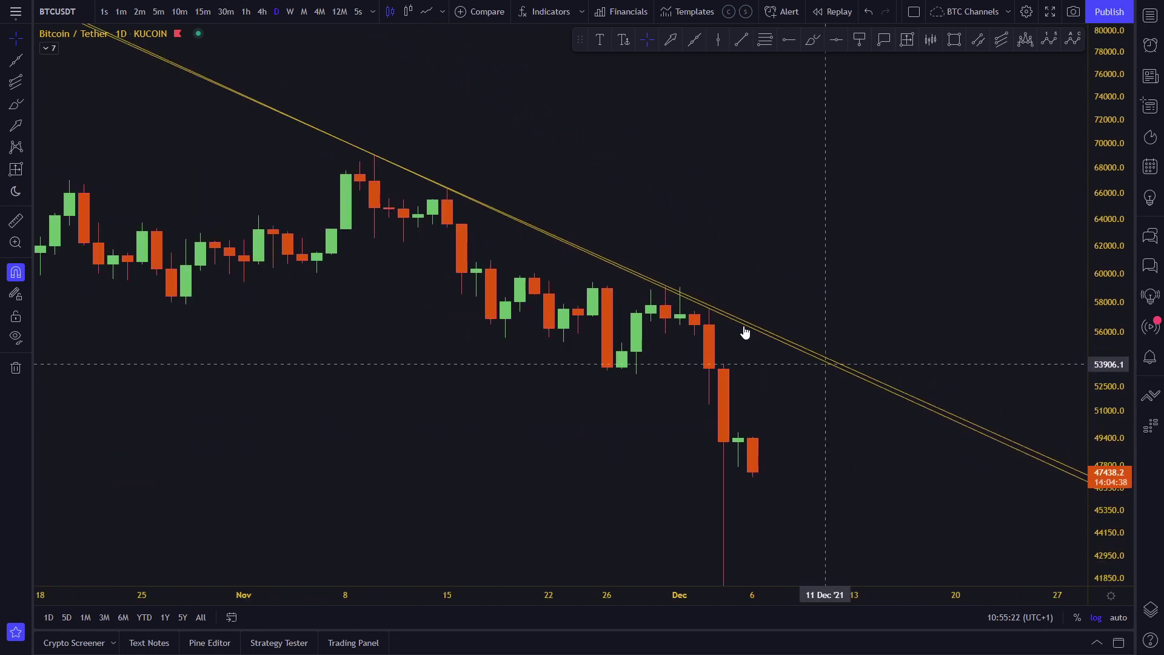
left_click_drag(534, 261, 654, 304)
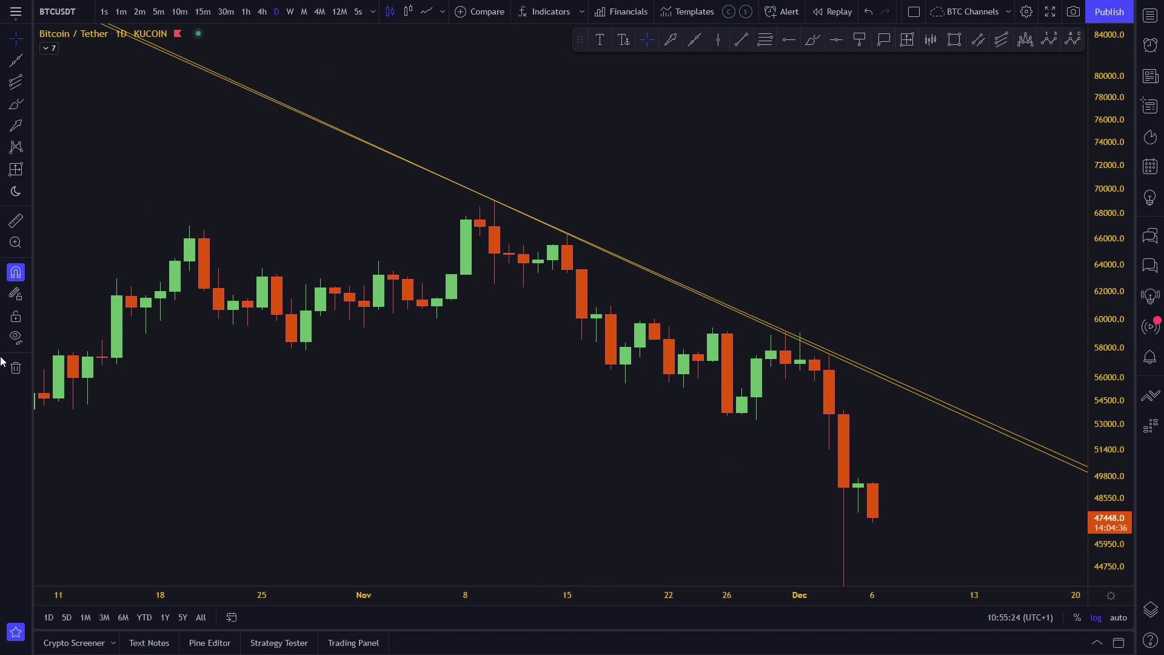
Step: Remove all drawings and redraw one extended line from the 10 November high at 69028.0 through the 15 November high at 66361.0
left_click(16, 368)
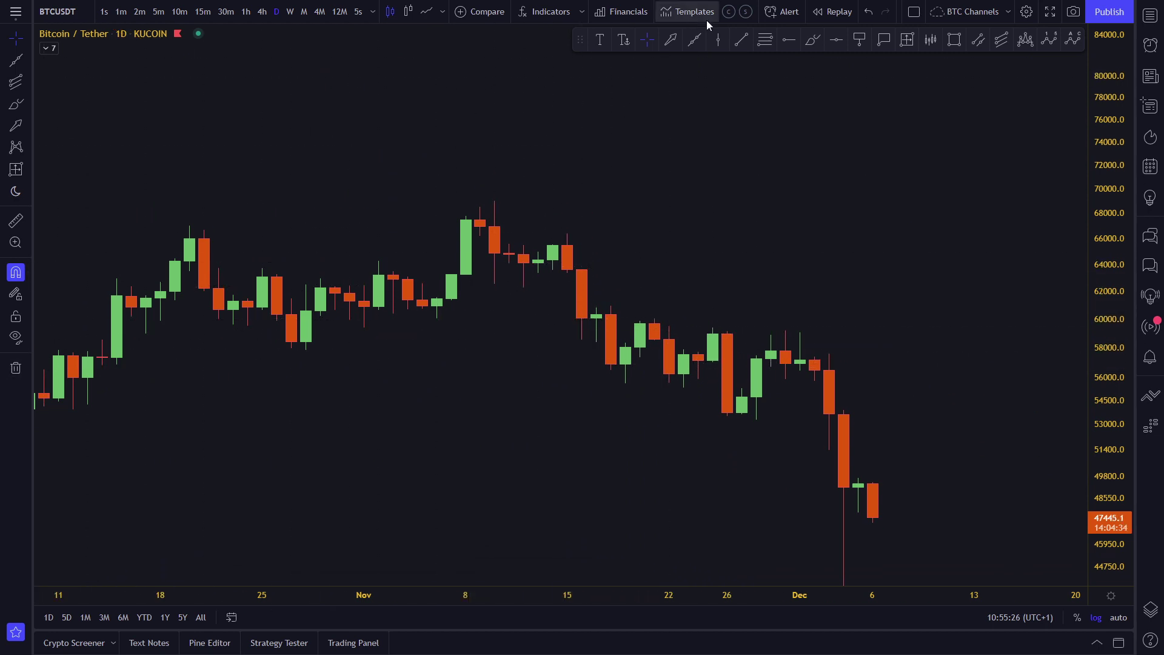
left_click(695, 39)
left_click_drag(494, 200, 567, 233)
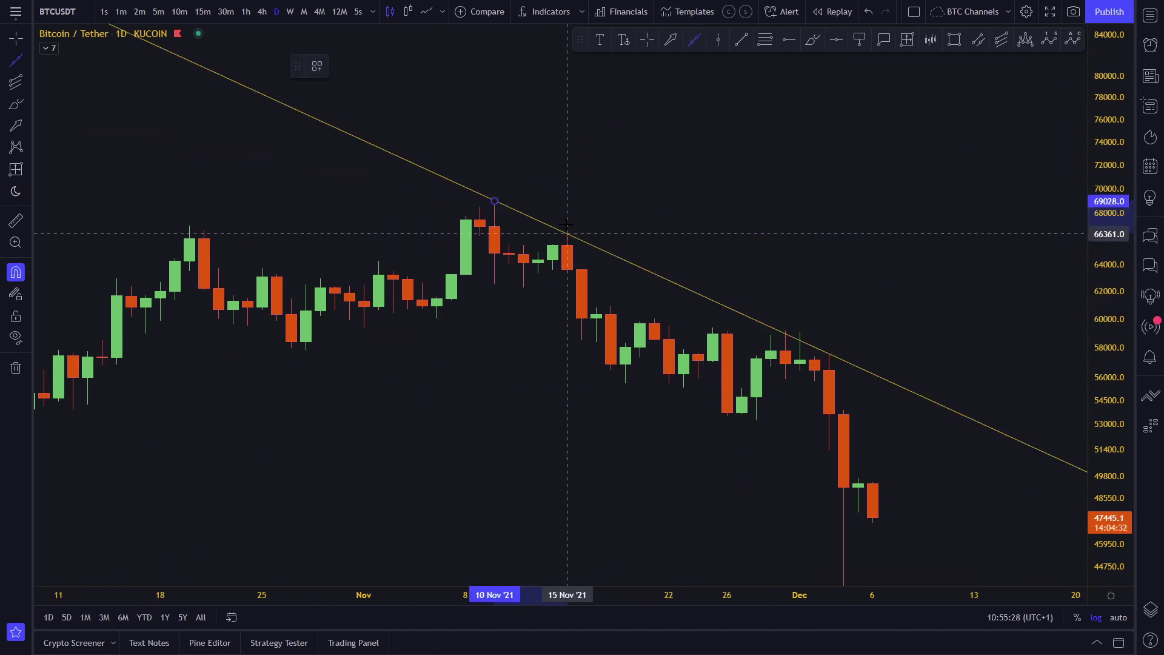
left_click_drag(442, 193, 479, 232)
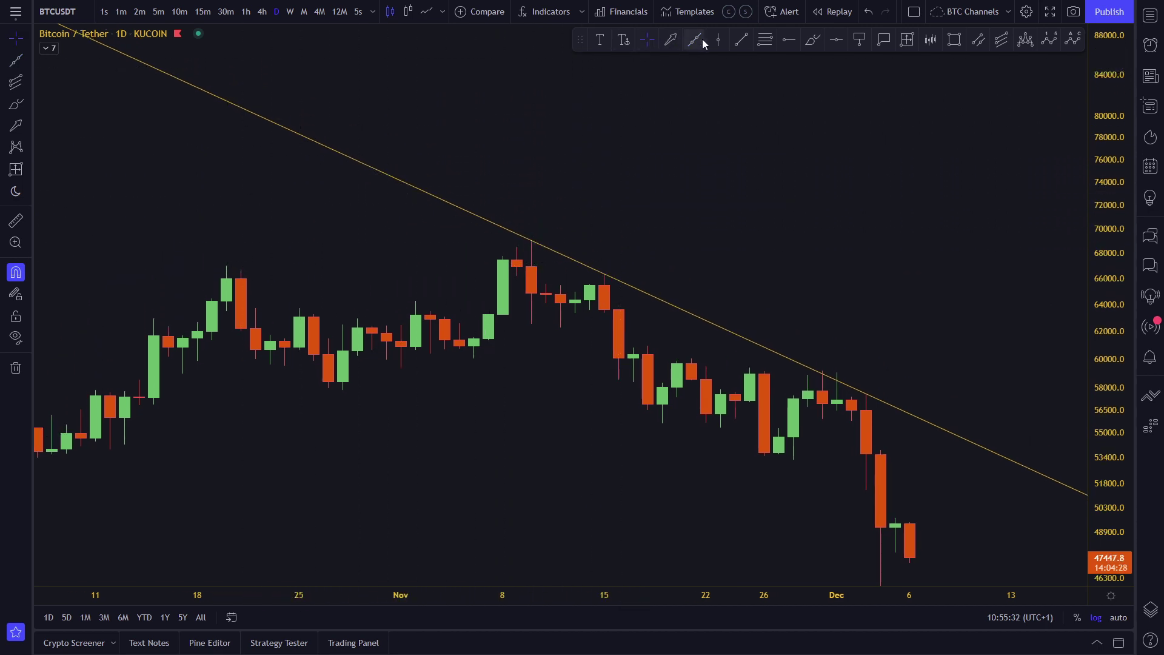
Step: Brush freehand strokes over the October–November candles and near the extended line, and undo them
left_click(812, 40)
mouse_move(197, 328)
left_mouse_down()
mouse_move(255, 224)
mouse_move(325, 144)
mouse_move(400, 289)
mouse_move(512, 260)
mouse_move(603, 282)
mouse_move(597, 292)
left_mouse_up()
left_click_drag(343, 138, 355, 114)
key("ctrl+z")
key("ctrl+z")
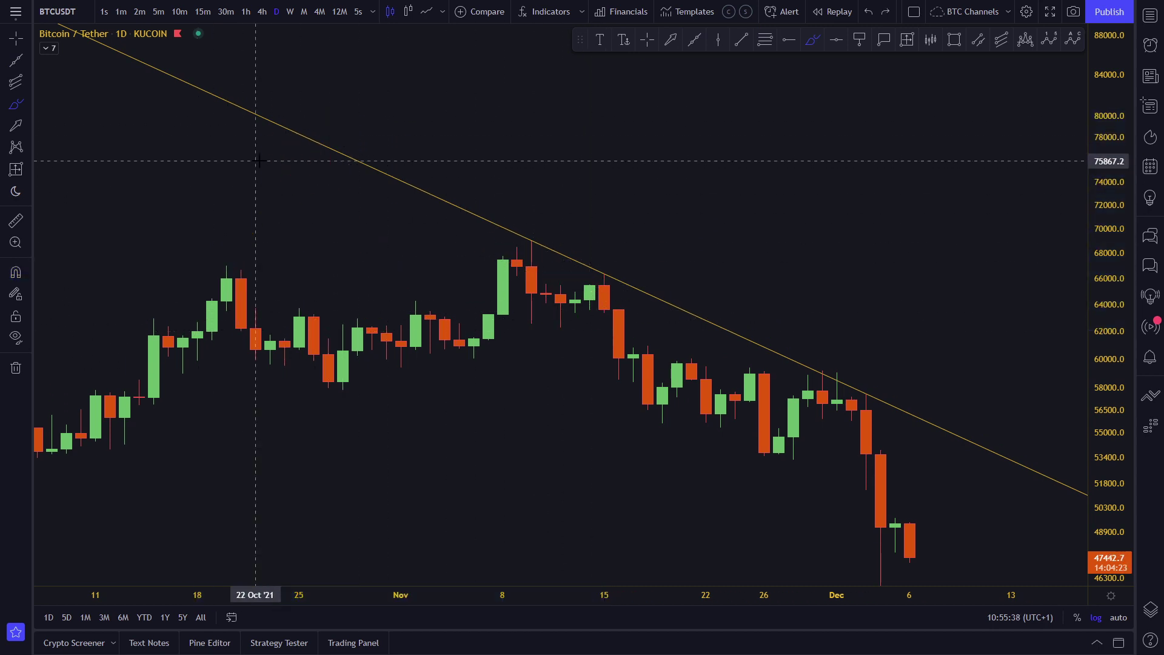
Step: Circle the extended line's touch points at the 10 November, 15 November and 3 December highs, and undo the circles
key("ctrl")
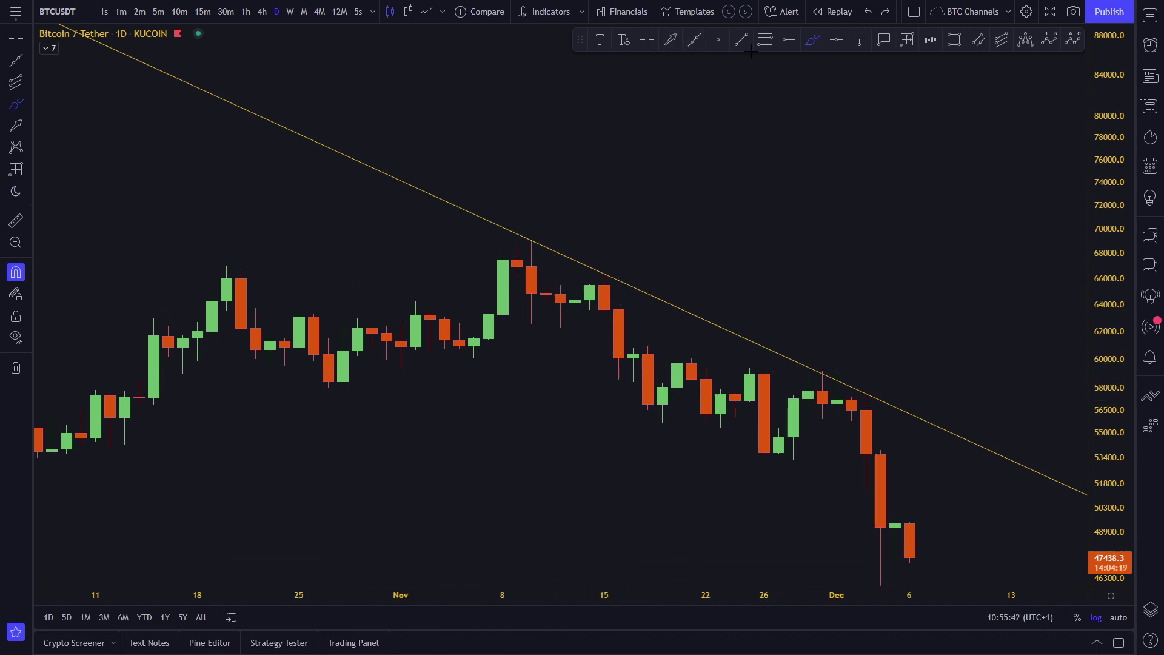
mouse_move(527, 234)
left_mouse_down()
mouse_move(532, 260)
mouse_move(550, 239)
left_mouse_up()
mouse_move(609, 262)
left_mouse_down()
mouse_move(592, 280)
mouse_move(614, 262)
left_mouse_up()
left_click_drag(867, 379, 864, 382)
key("ctrl+z")
key("ctrl+z")
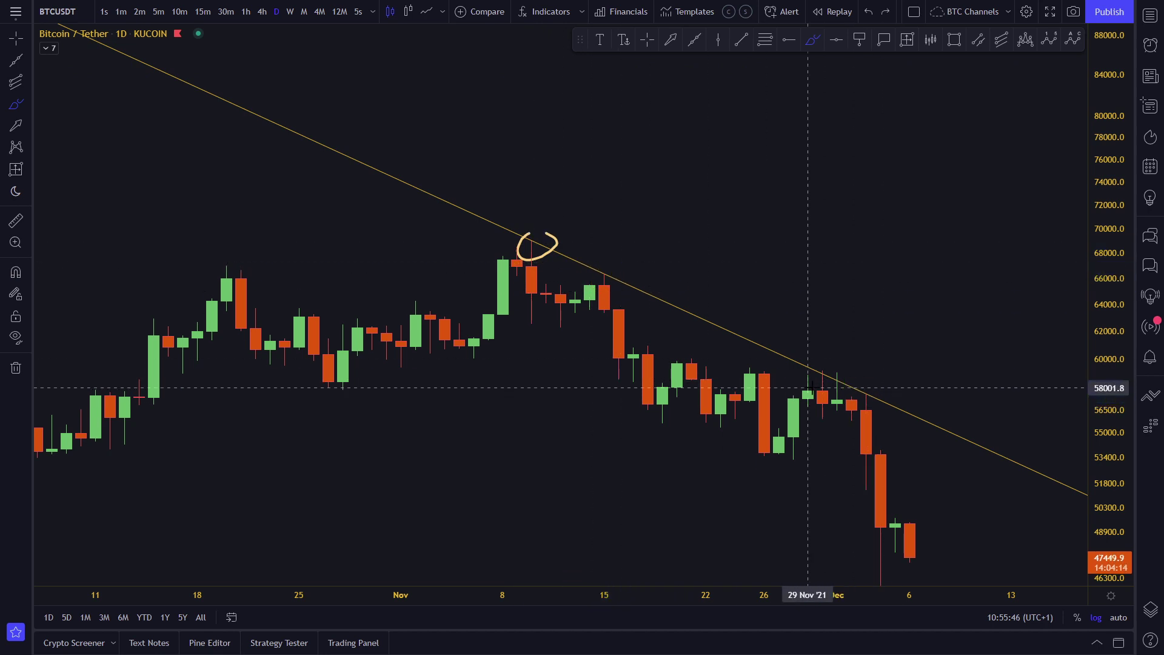
Step: Remove the extended line from the chart, and undo a freehand brush stroke made above the November highs
scroll(752, 340, "down", 3)
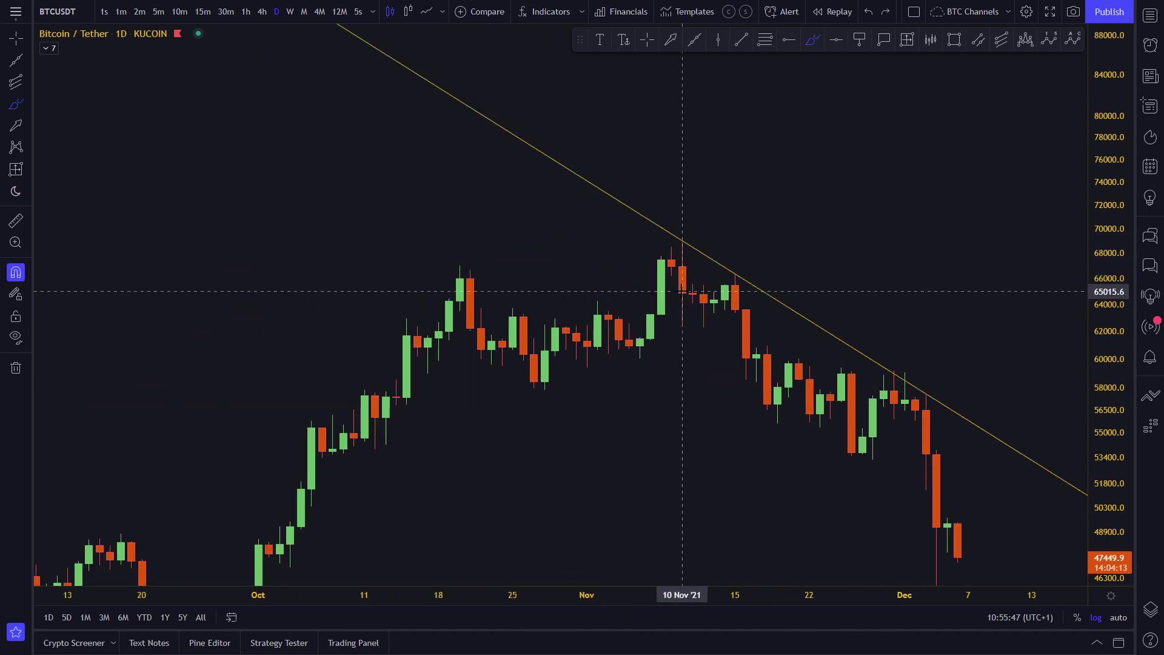
left_click(11, 367)
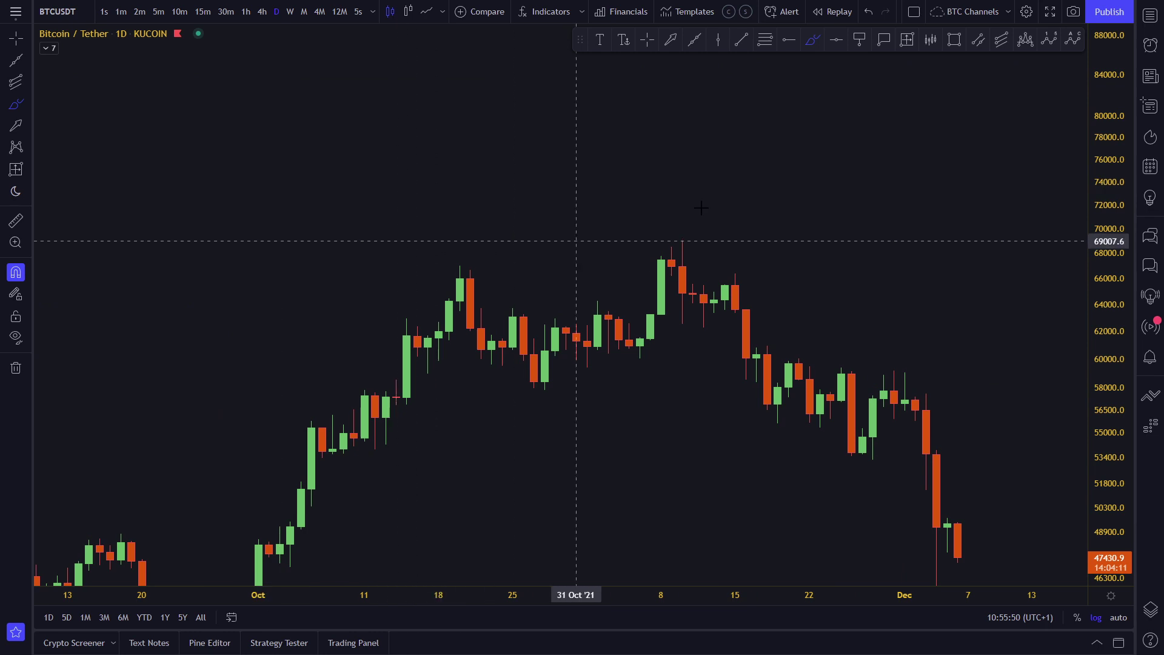
left_click_drag(720, 177, 641, 117)
key("ctrl+z")
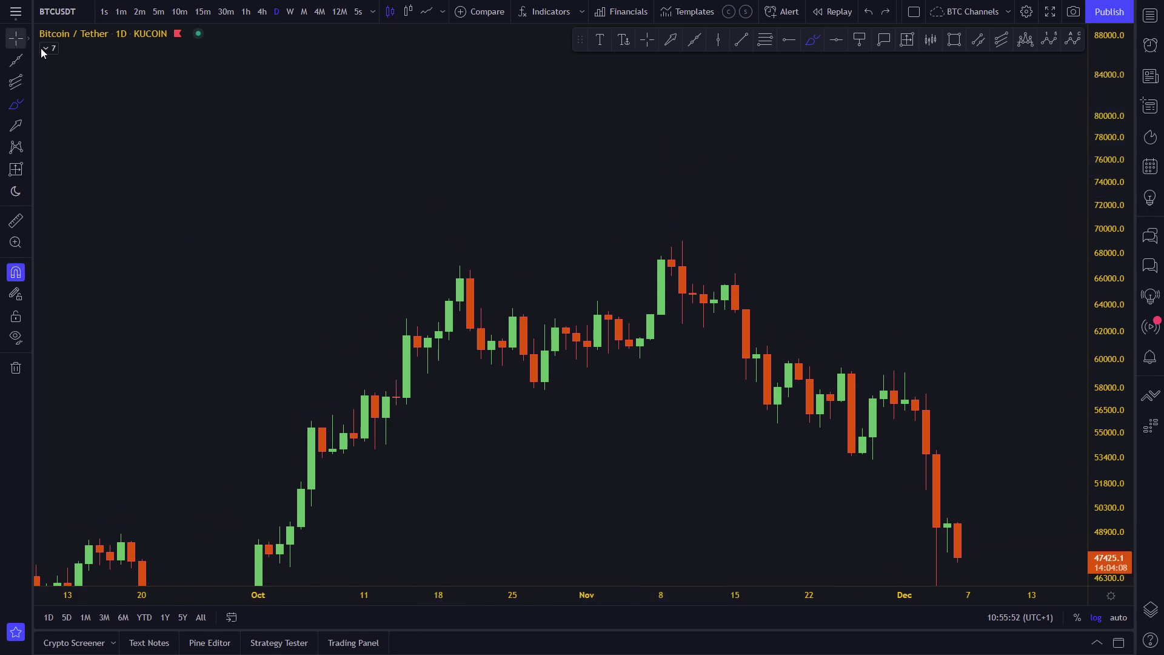
Step: Brush over the 10 and 15 November swing highs and the following swing low, sketch a descending line beneath, and undo the strokes
left_click(16, 38)
left_click_drag(521, 226, 414, 141)
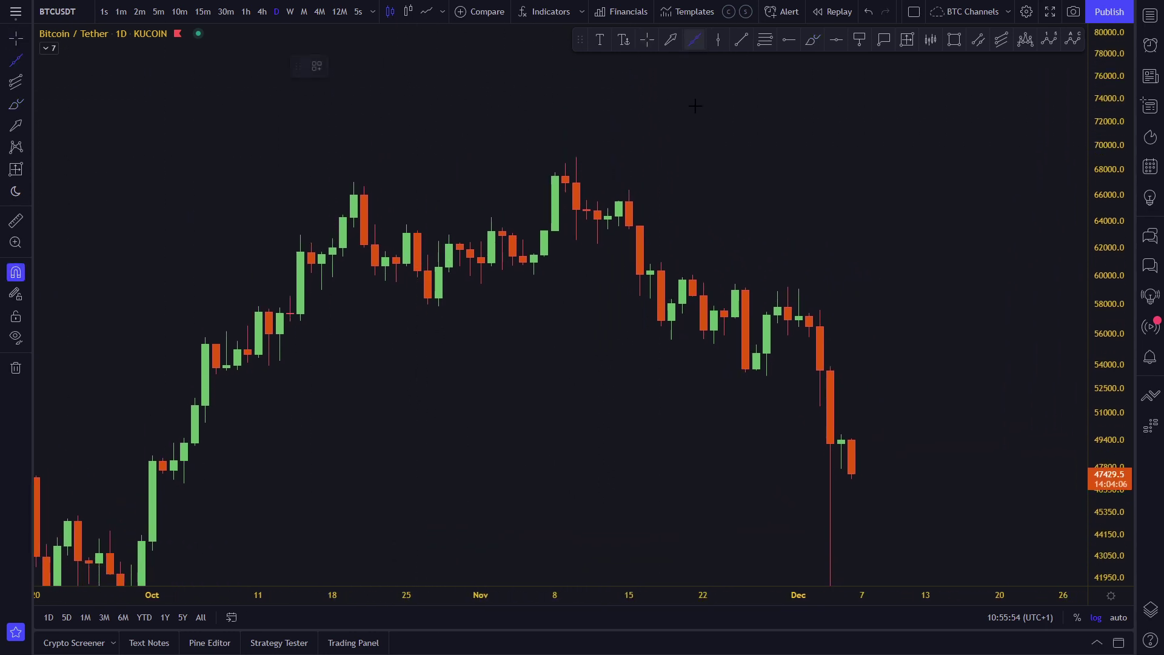
left_click(813, 42)
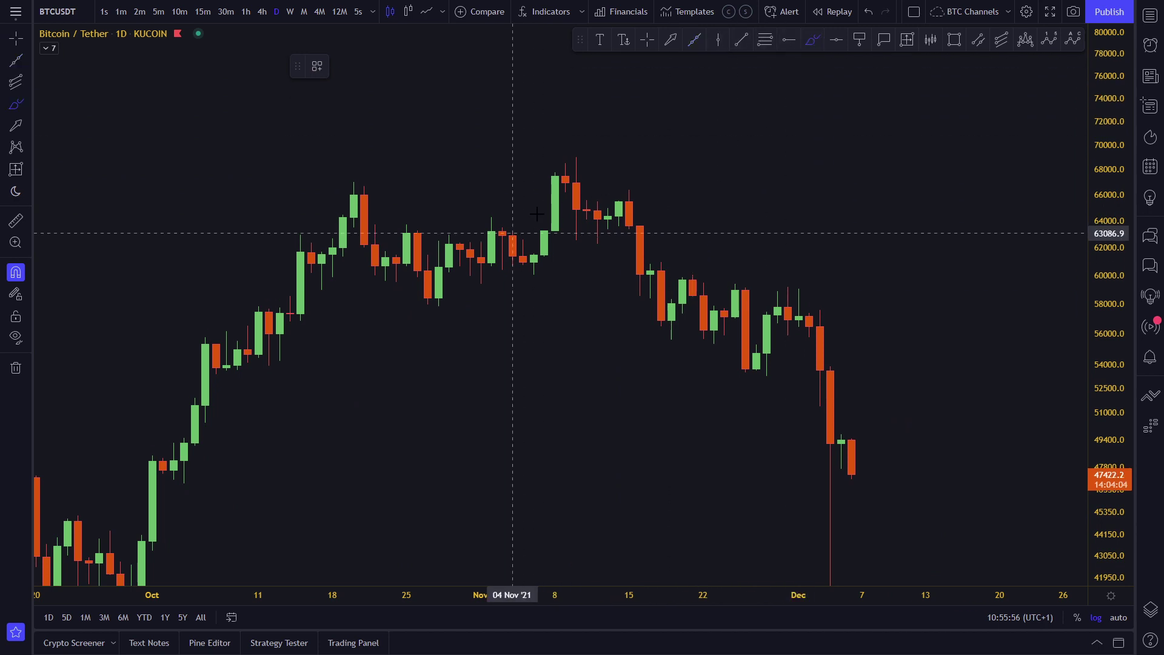
left_click_drag(513, 232, 641, 229)
left_click_drag(631, 281, 671, 306)
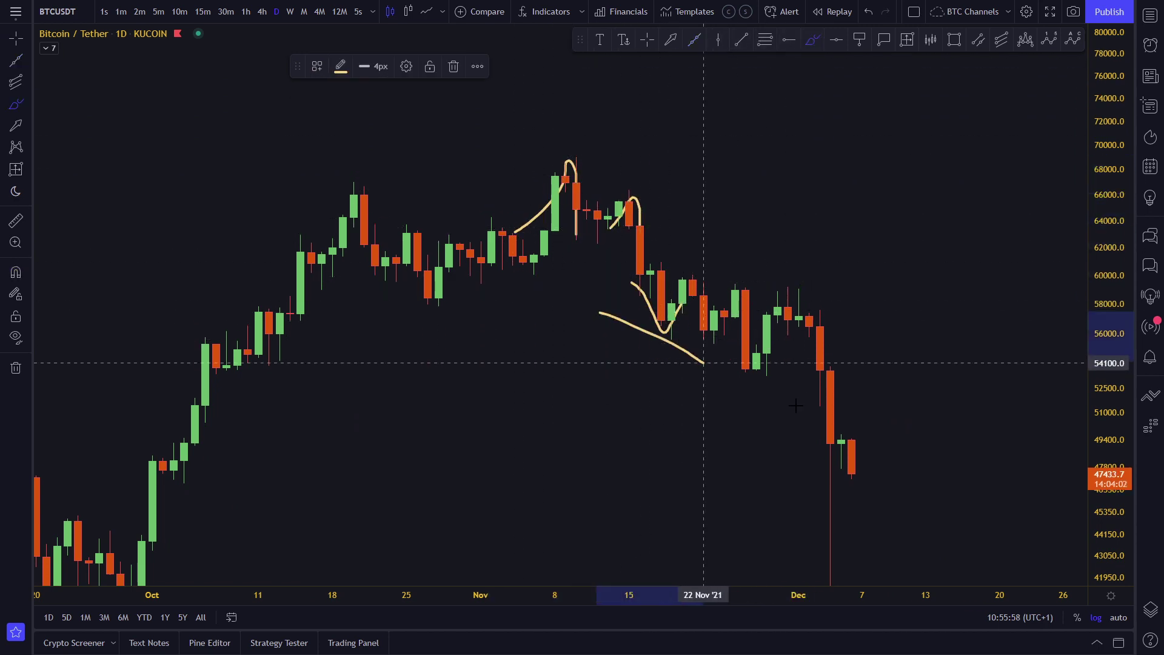
key("ctrl+z")
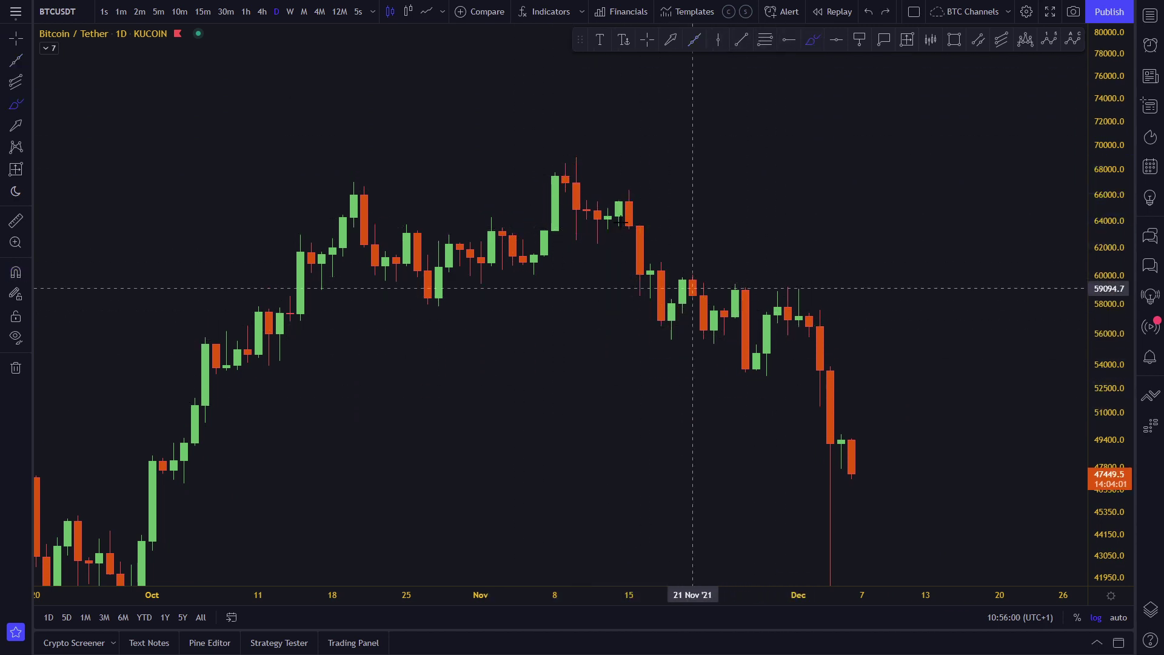
Step: Sketch freehand channel boundaries around the November decline, the October–November range and the October rally, and undo all strokes
mouse_move(535, 130)
left_mouse_down()
mouse_move(870, 309)
mouse_move(925, 326)
left_mouse_up()
left_click_drag(558, 277, 883, 429)
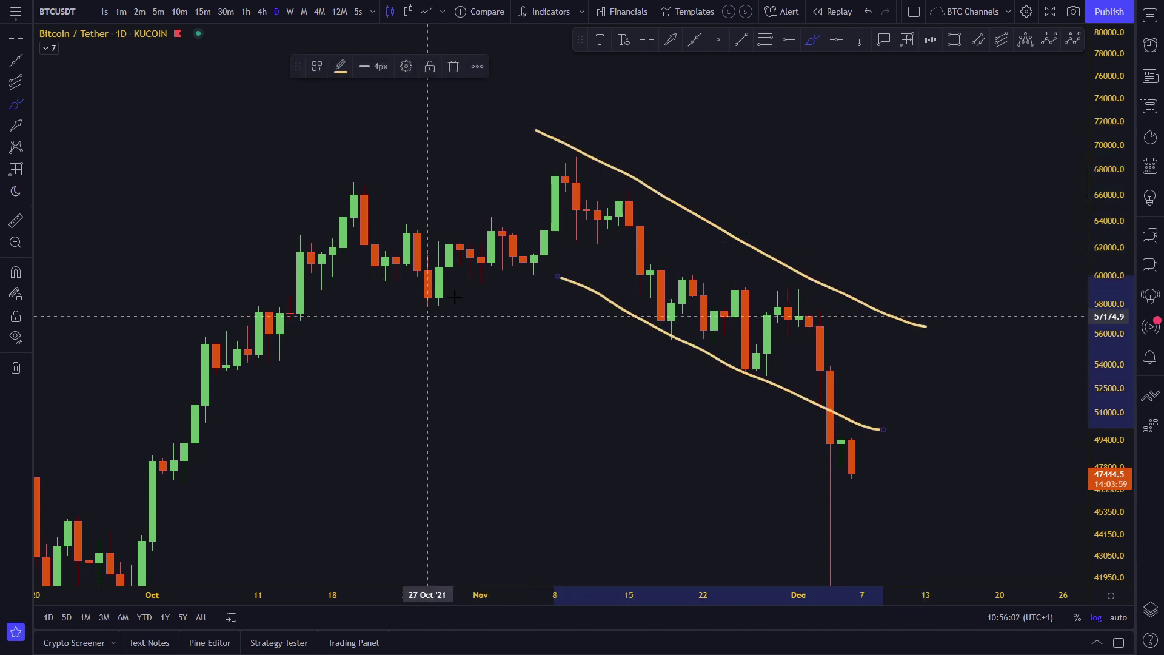
mouse_move(302, 354)
left_mouse_down()
mouse_move(462, 307)
mouse_move(661, 214)
left_mouse_up()
left_click_drag(272, 203, 650, 148)
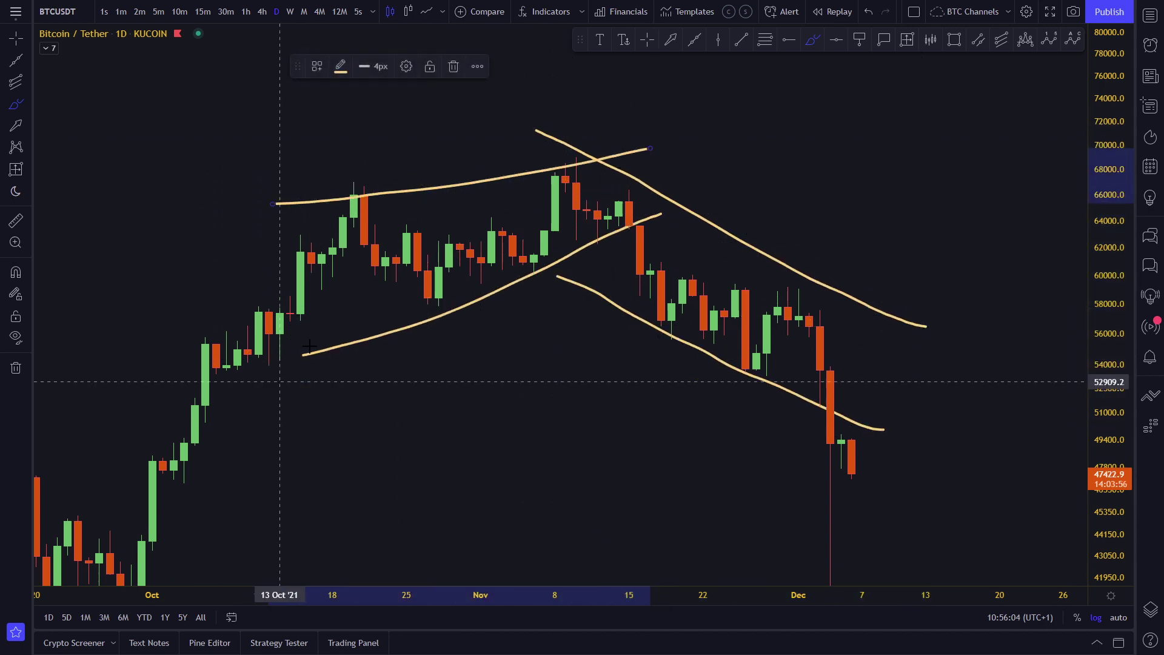
left_click_drag(228, 390, 412, 237)
left_click_drag(133, 372, 364, 173)
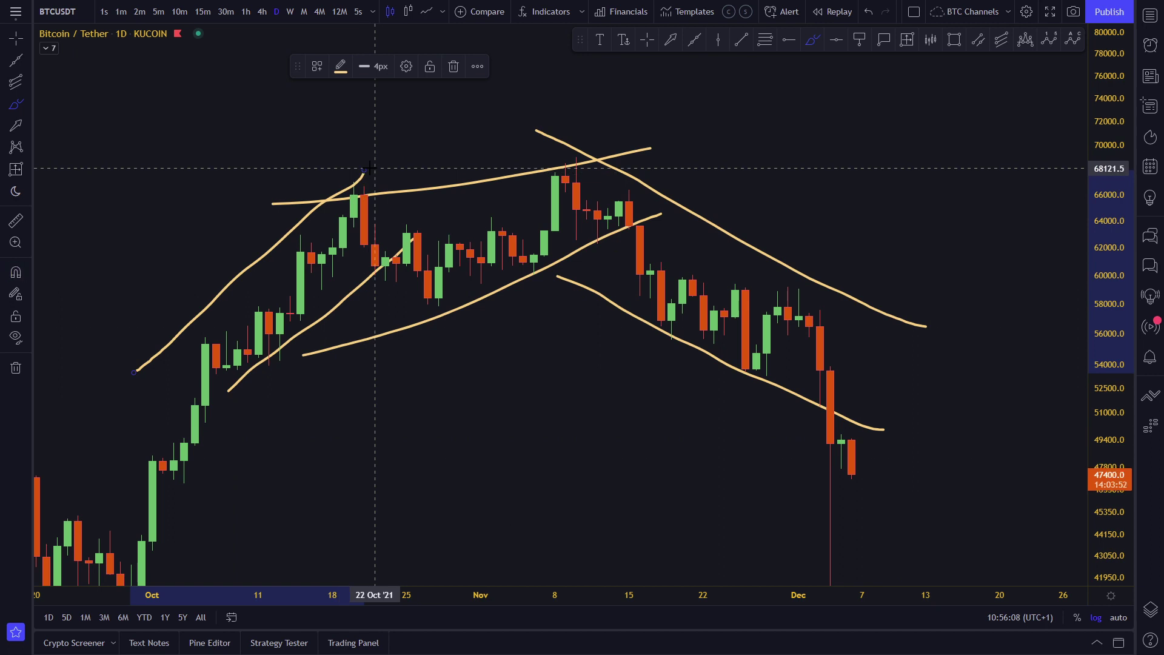
key("ctrl+z")
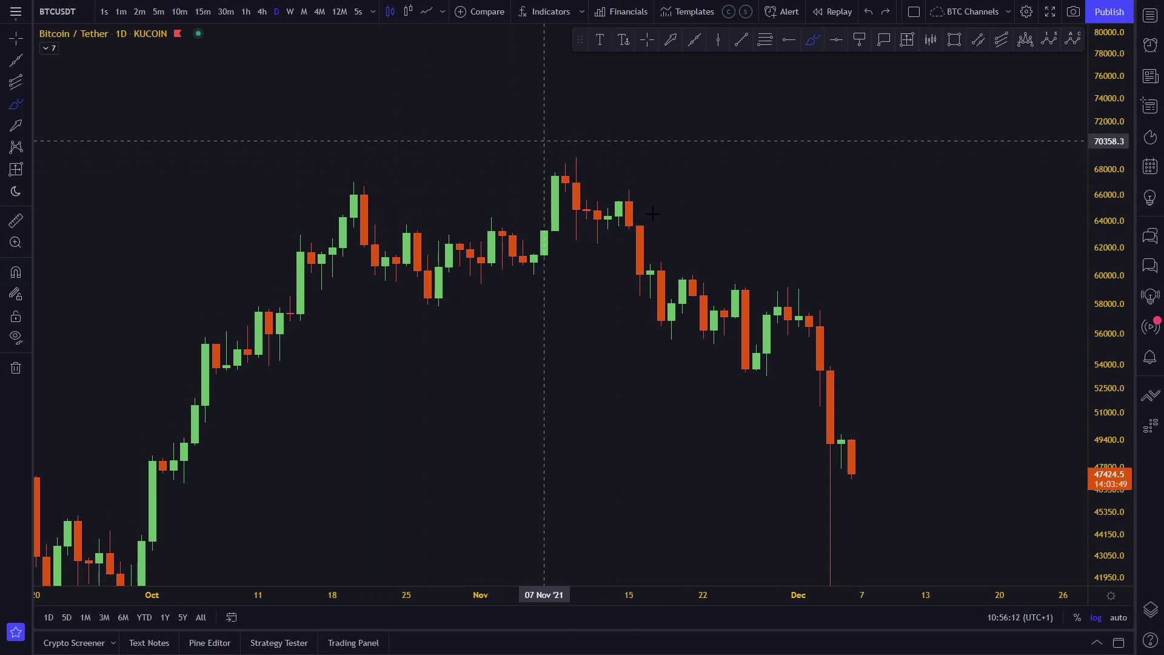
Step: Brush an upper and a lower boundary along the November decline, and undo both strokes
left_click_drag(545, 141, 862, 359)
left_click_drag(519, 263, 819, 430)
key("ctrl+z")
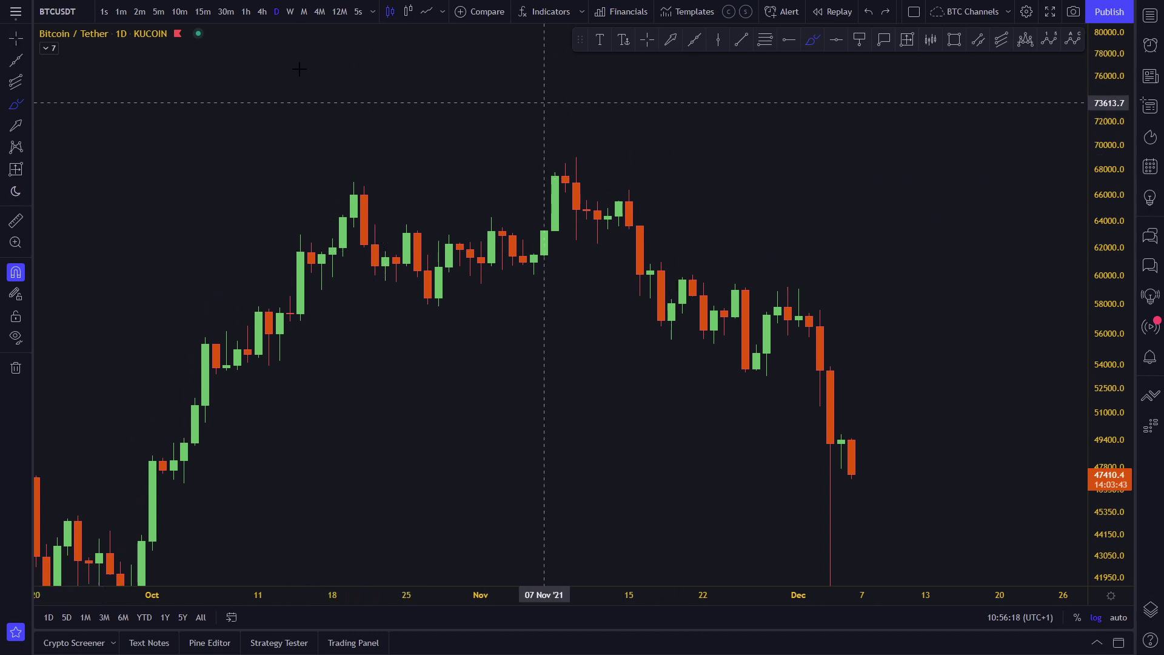
Step: Draw an extended line from the 10 November wick high at 69028.0 to the 3 December wick high, snapping with magnet mode
left_click(694, 40)
left_click(578, 135)
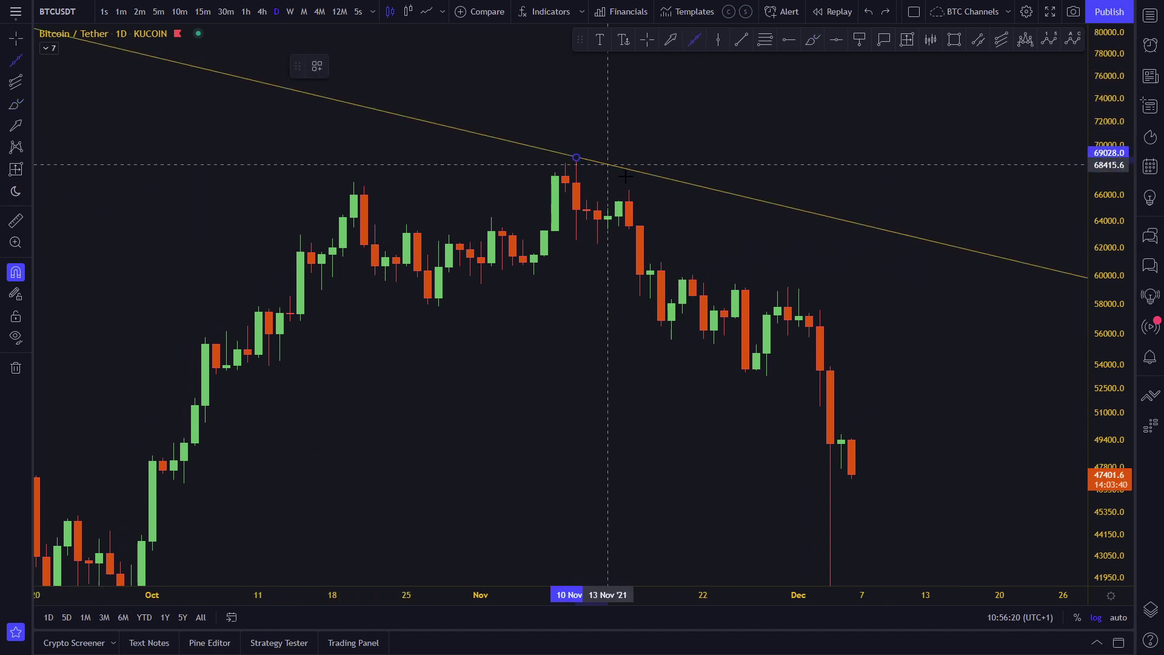
left_click(812, 318)
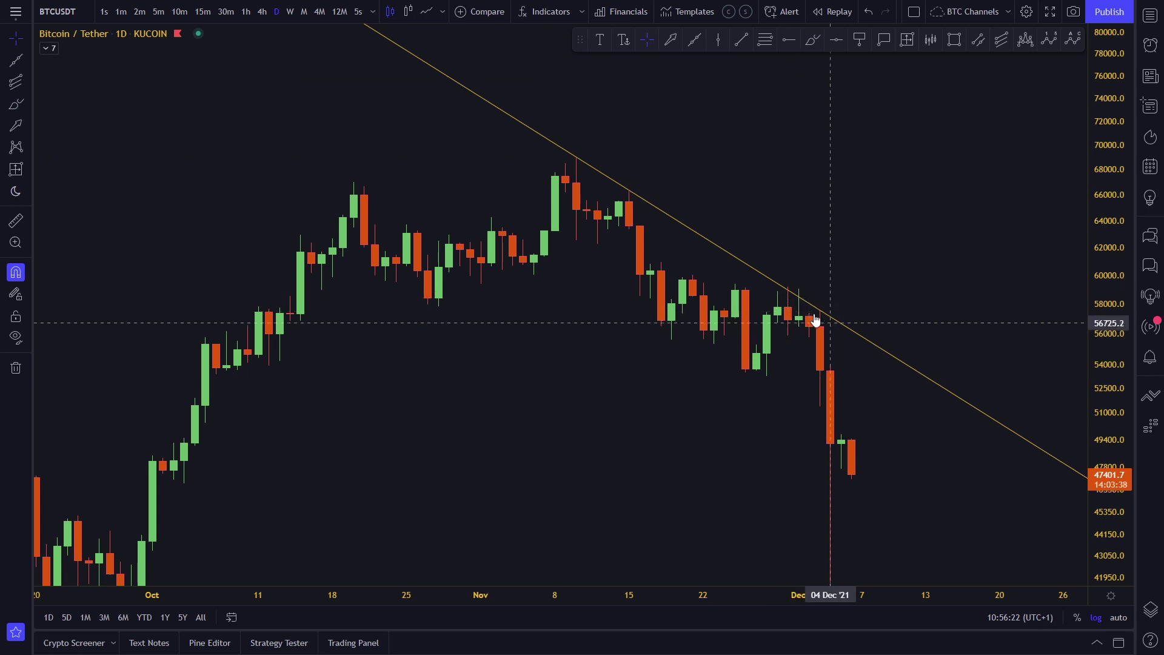
Step: Draw a lower extended line through the 22 November low at 55630.0 and the 18 November low at 56473.3
left_click_drag(757, 186, 795, 169)
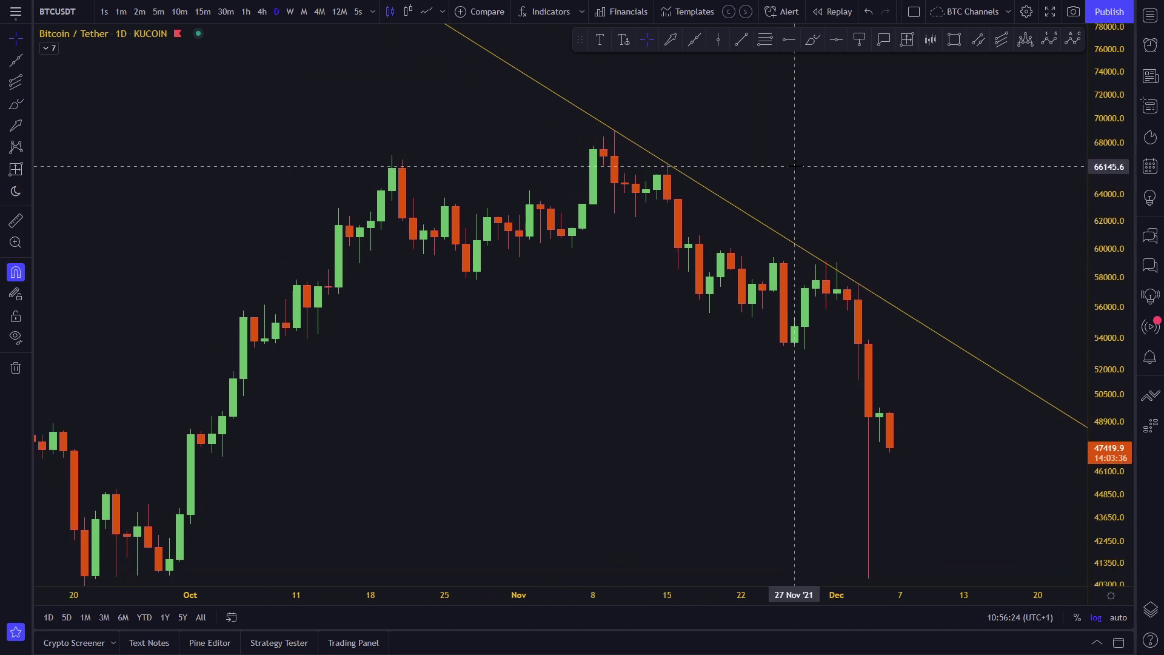
left_click(739, 316)
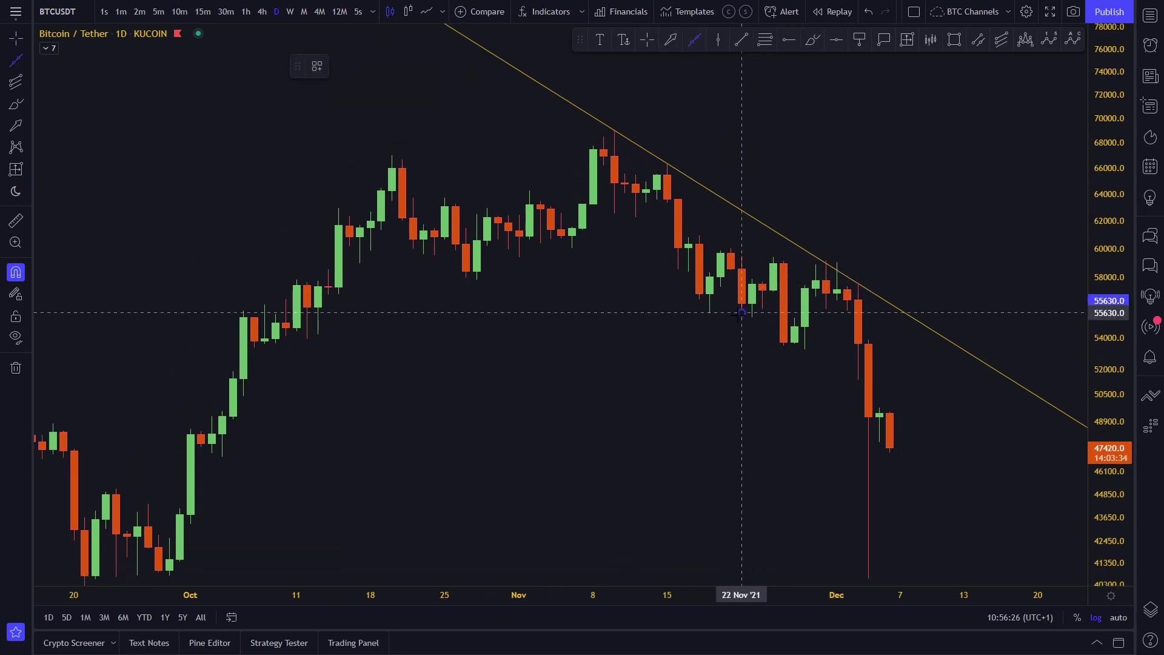
left_click(697, 299)
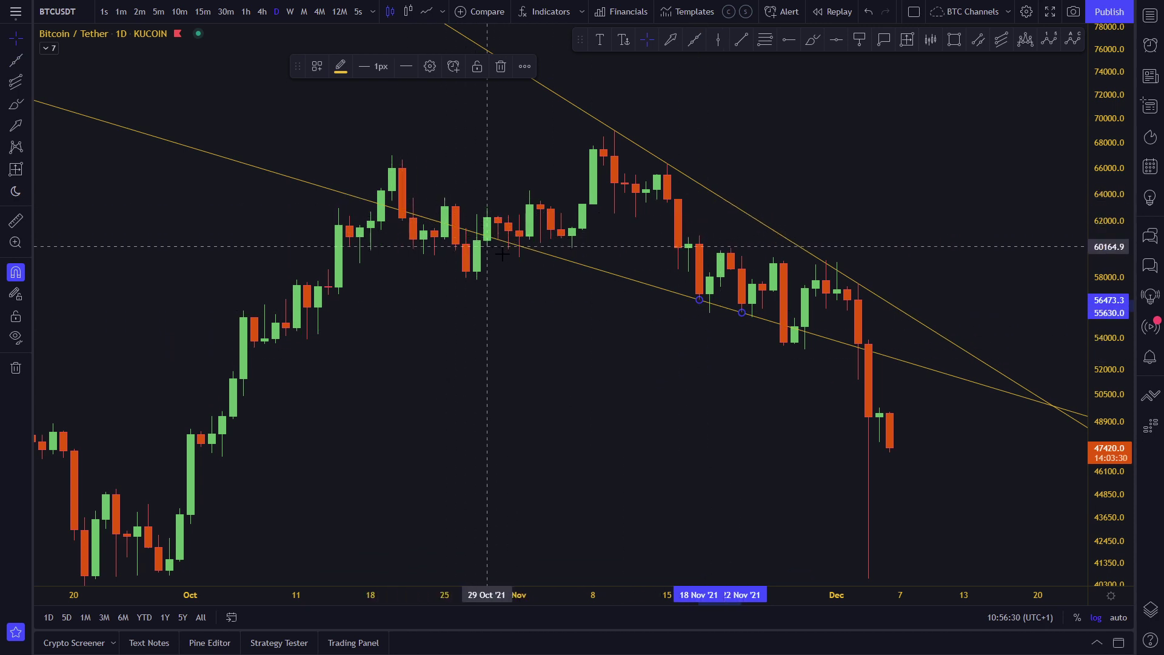
Step: Move the lower line's 22 November anchor to the 26 November wick low at 53500.0, keeping the other on the 18 November low
left_click_drag(488, 243, 558, 277)
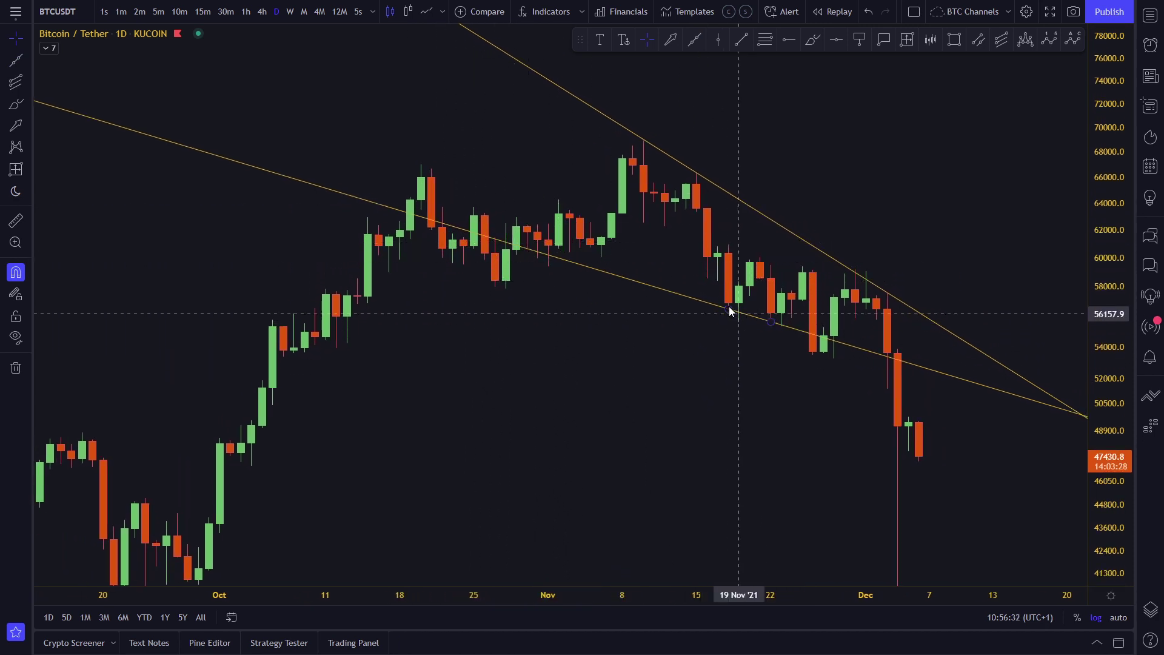
left_click_drag(780, 327, 809, 354)
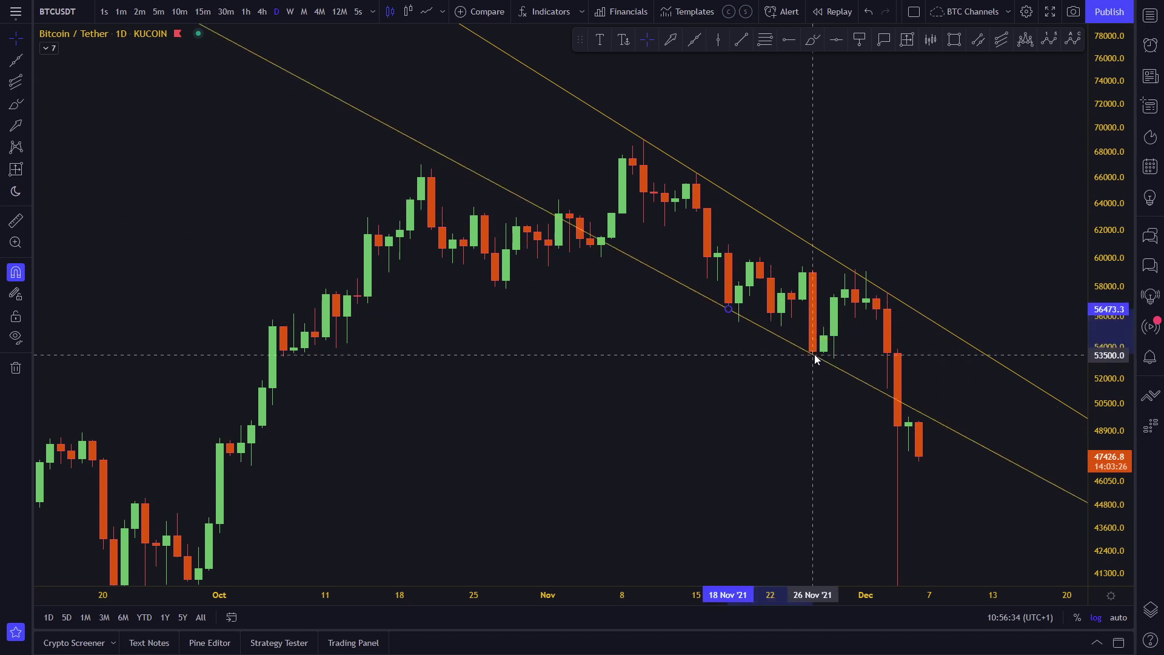
left_click(812, 355)
mouse_move(729, 314)
left_mouse_down()
mouse_move(750, 317)
mouse_move(730, 315)
left_mouse_up()
left_click_drag(823, 363, 811, 359)
left_click(811, 389)
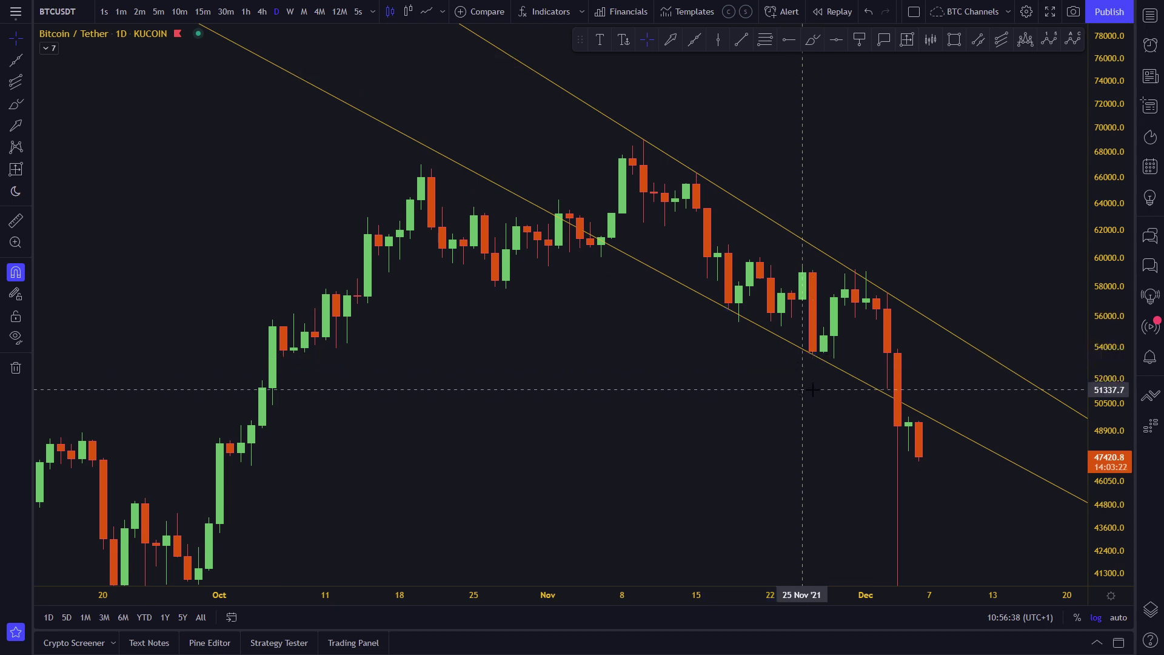
Step: Re-anchor the lower extended line from the 20 October swing high to the 18 November low
left_click_drag(732, 322, 707, 312)
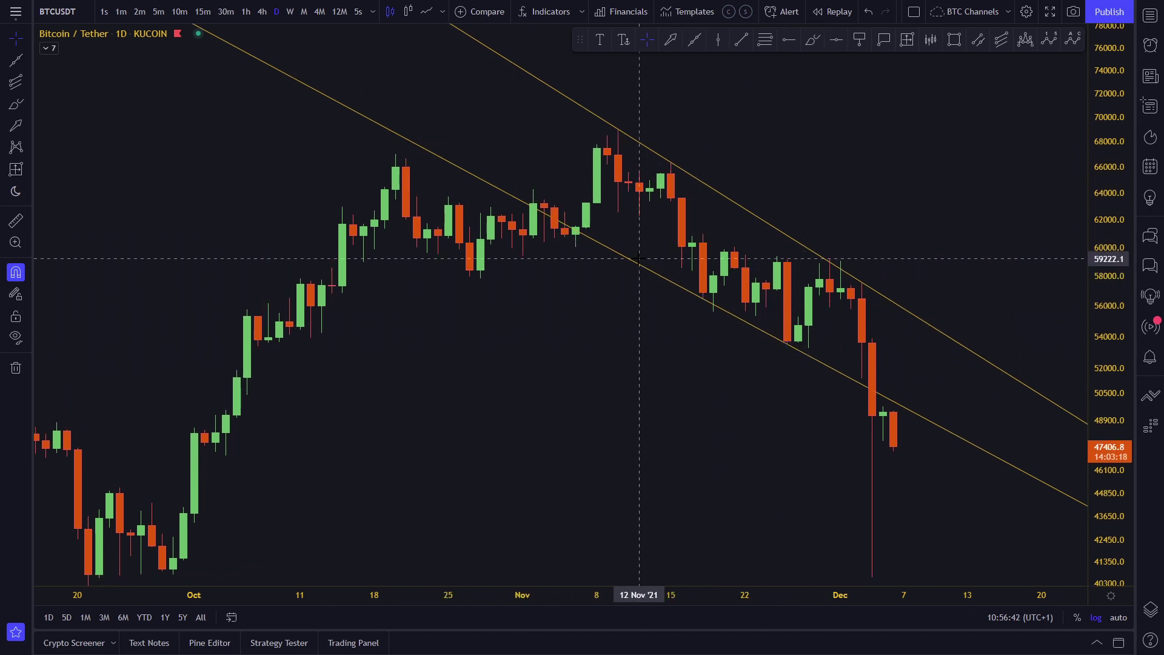
scroll(640, 258, "down", 1)
scroll(645, 260, "up", 1)
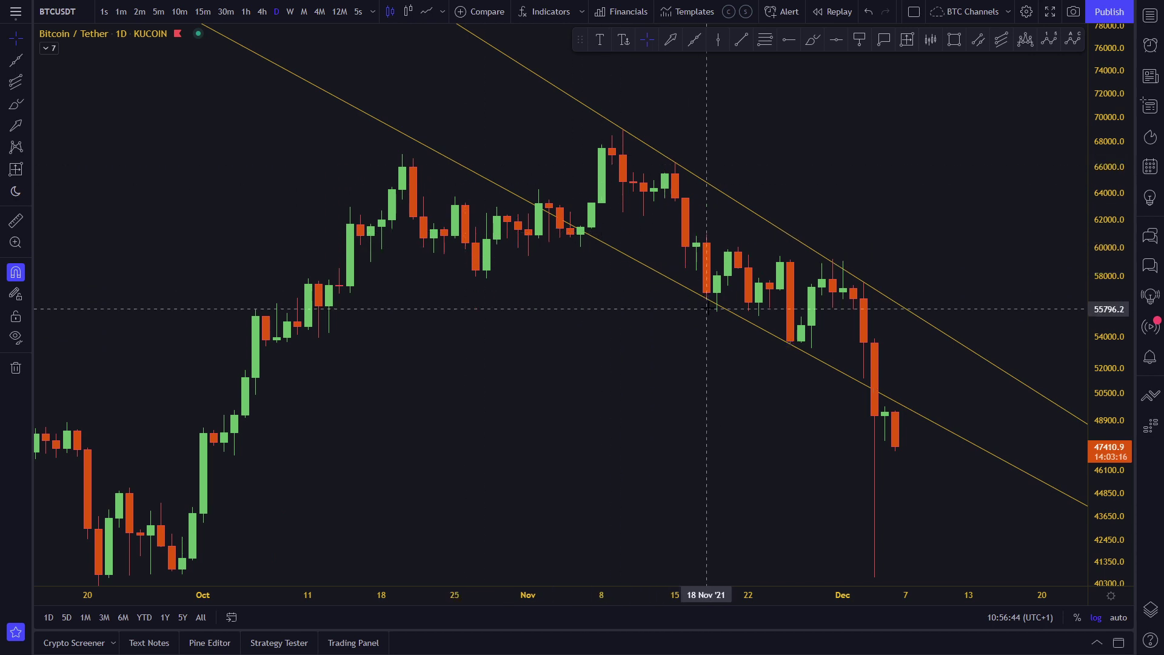
left_click_drag(704, 302, 413, 152)
left_click_drag(789, 345, 707, 299)
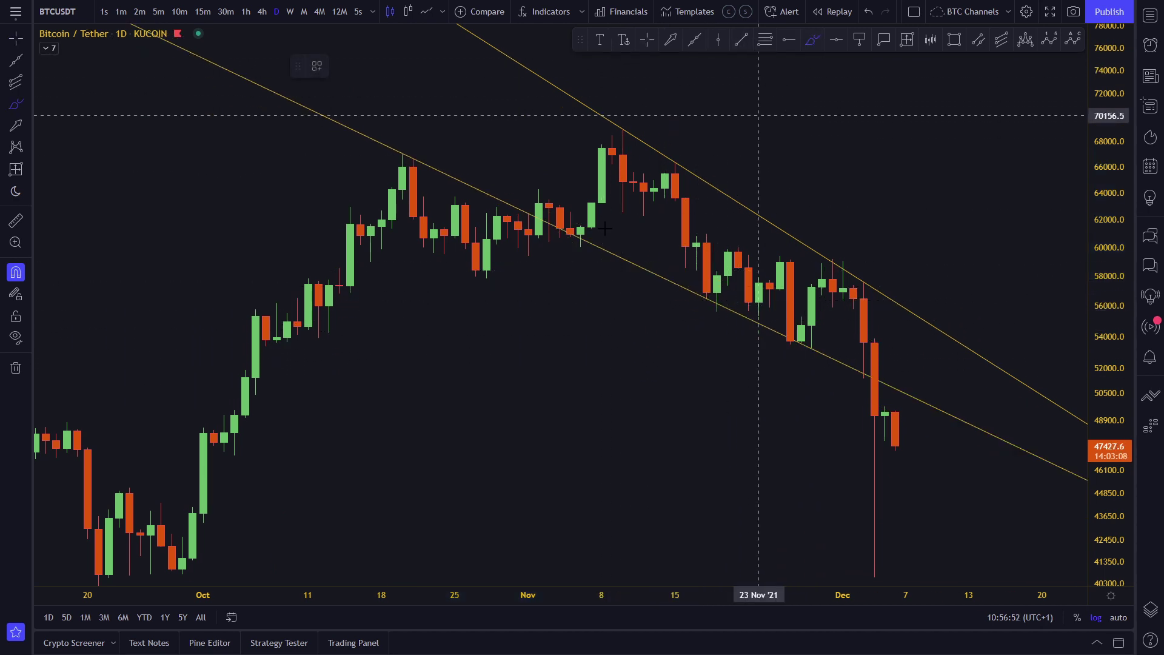
Step: Circle the lower line's touch points at the 20 October high and in early November, and undo the circles
left_click_drag(413, 144, 424, 165)
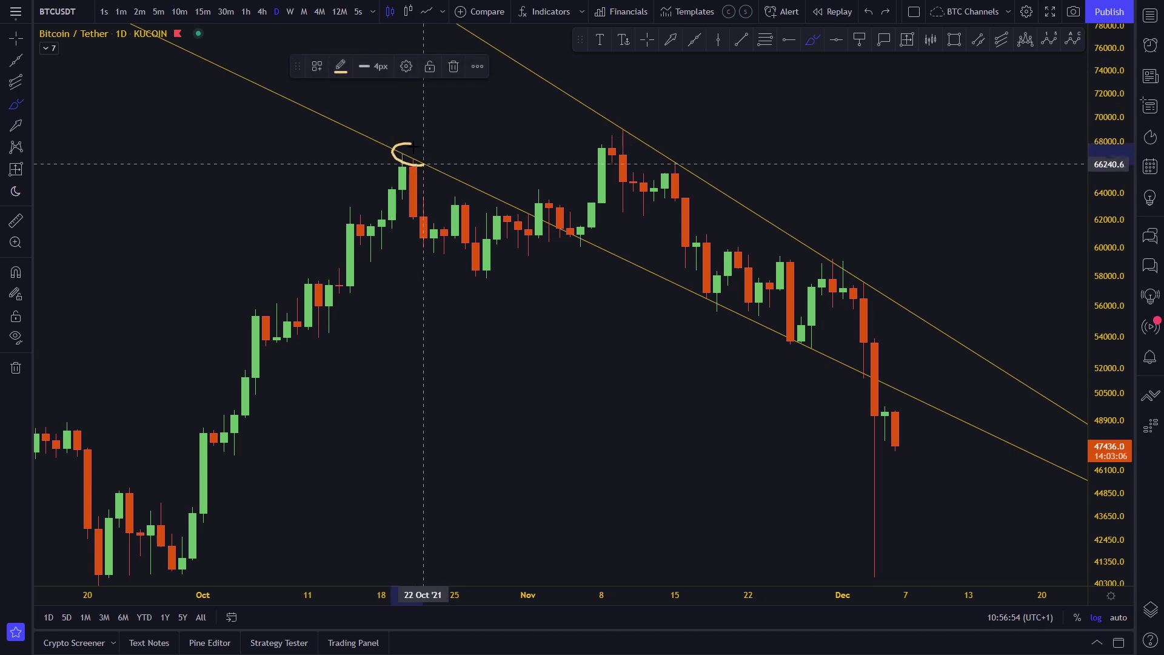
key("ctrl+z")
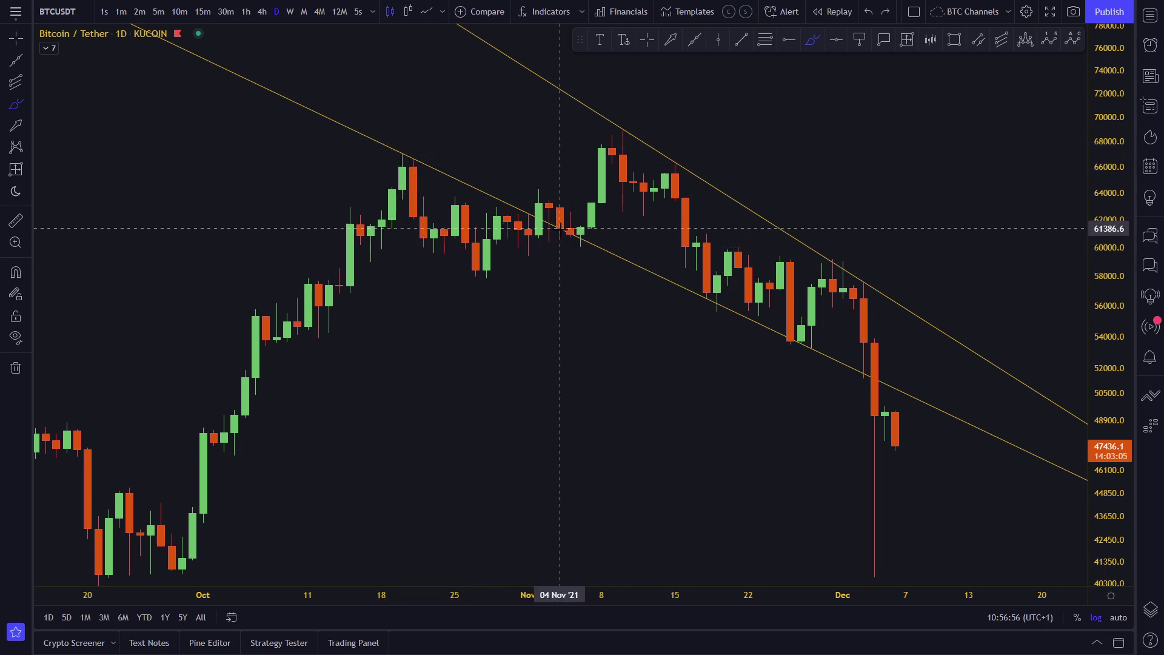
left_click_drag(527, 209, 518, 216)
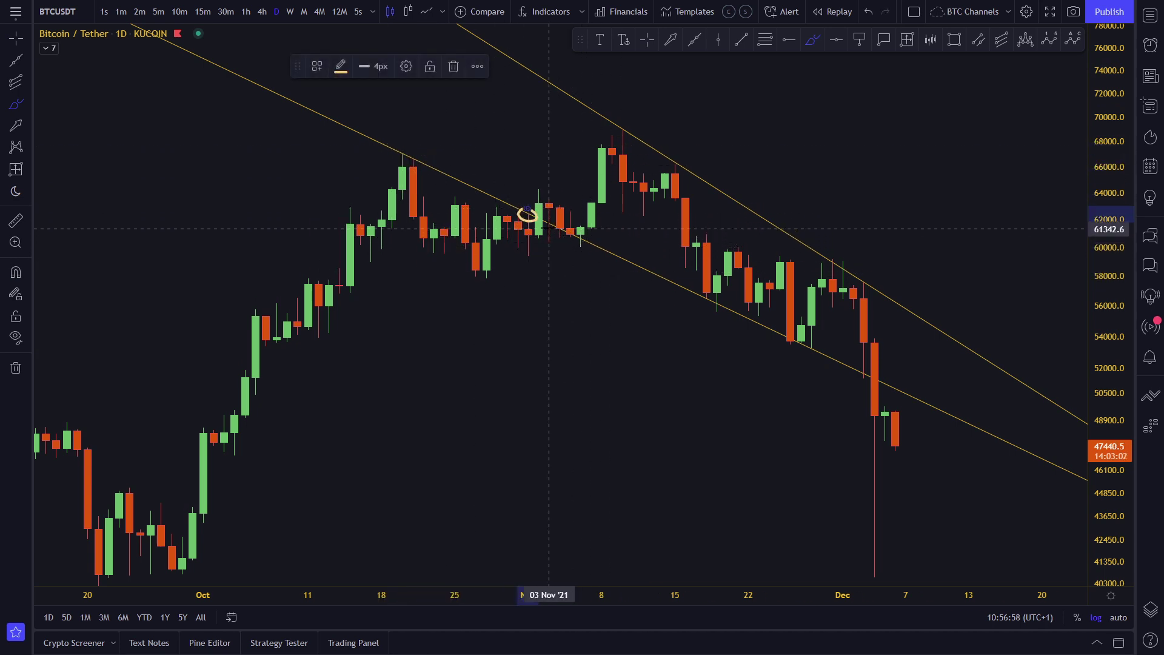
left_click_drag(599, 249, 609, 253)
key("ctrl+z")
key("ctrl+z")
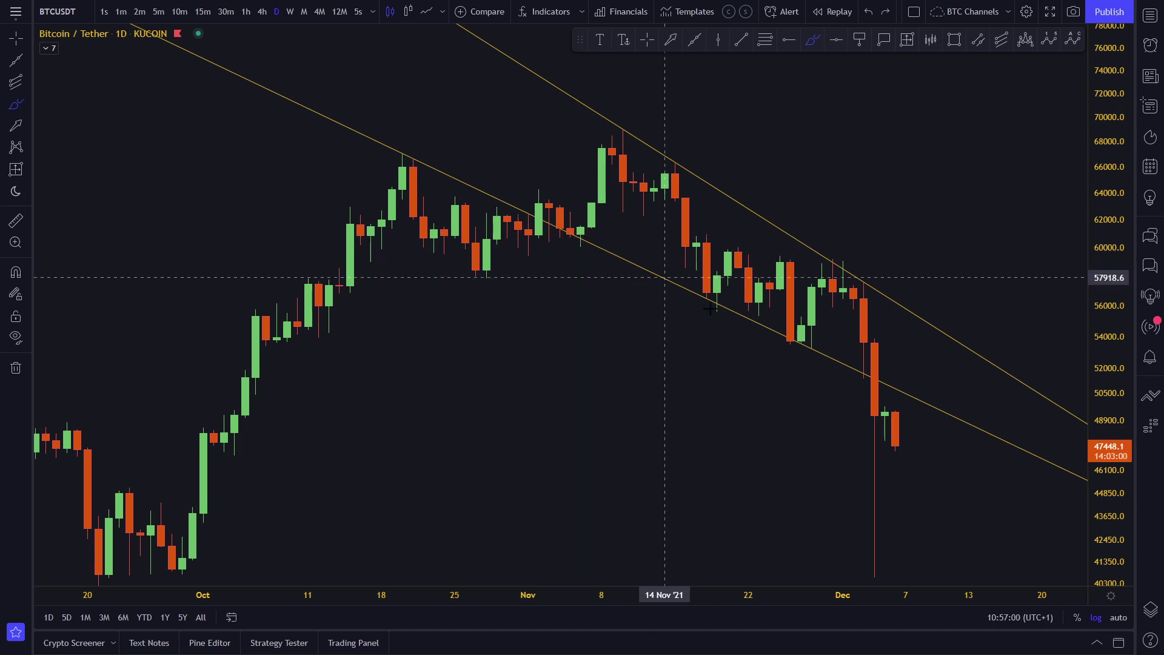
Step: Circle the lower line's touch points at the mid-November, late November and early December lows, undoing each circle
left_click_drag(705, 285, 683, 292)
key("ctrl+z")
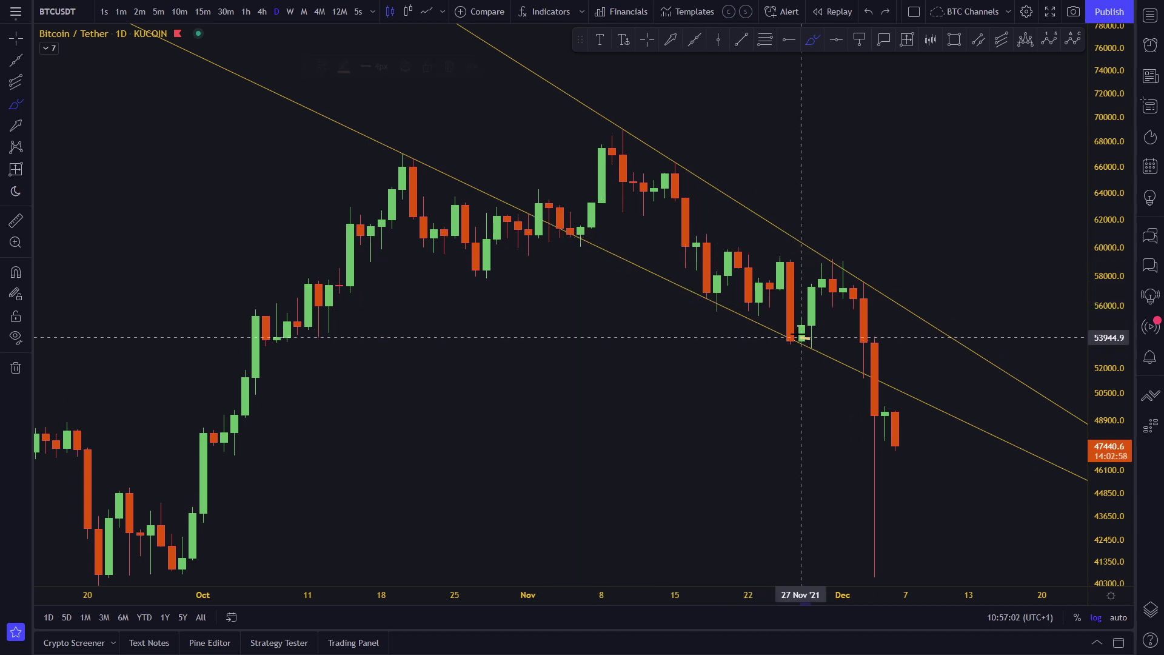
mouse_move(800, 336)
left_mouse_down()
mouse_move(810, 332)
mouse_move(791, 345)
mouse_move(800, 334)
left_mouse_up()
key("ctrl+z")
key("ctrl+z")
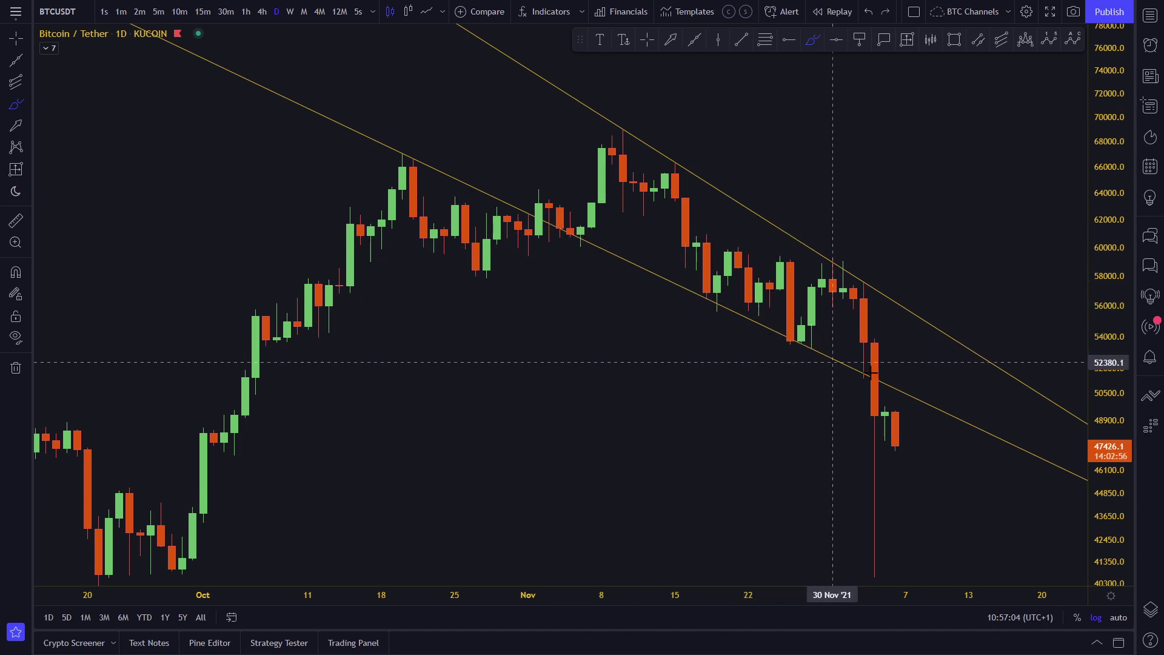
left_click_drag(872, 367, 872, 381)
key("ctrl+z")
key("ctrl+z")
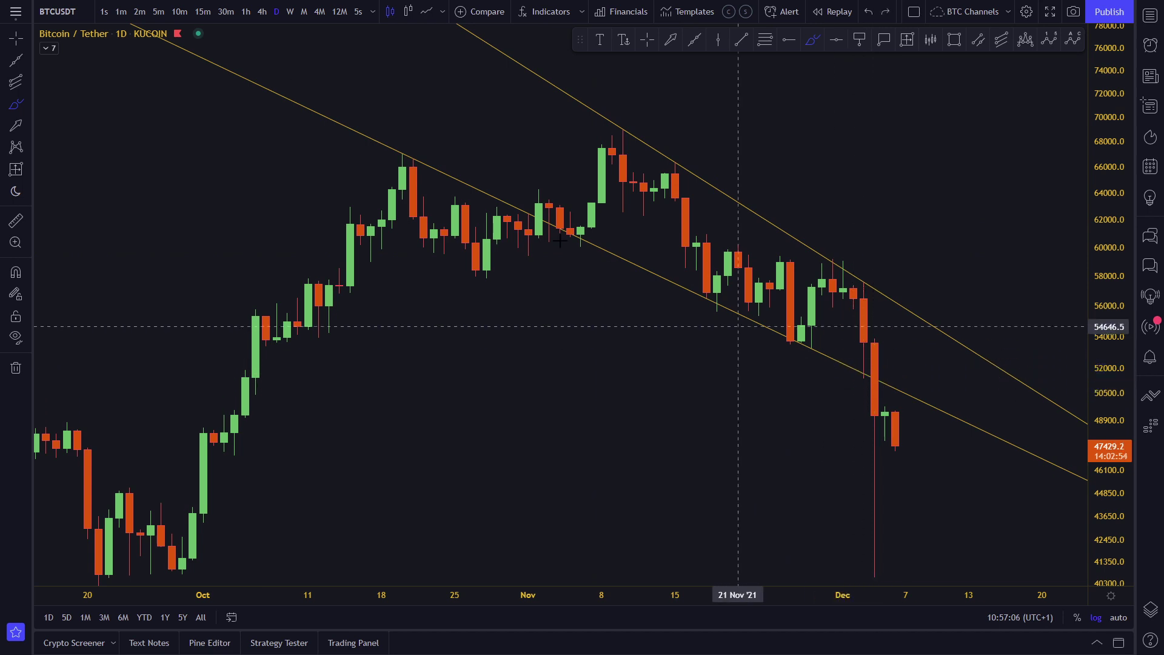
Step: Brush along the lower line from the 20 October high and over the early November candles, undoing each stroke
left_click_drag(403, 148, 697, 295)
key("ctrl+z")
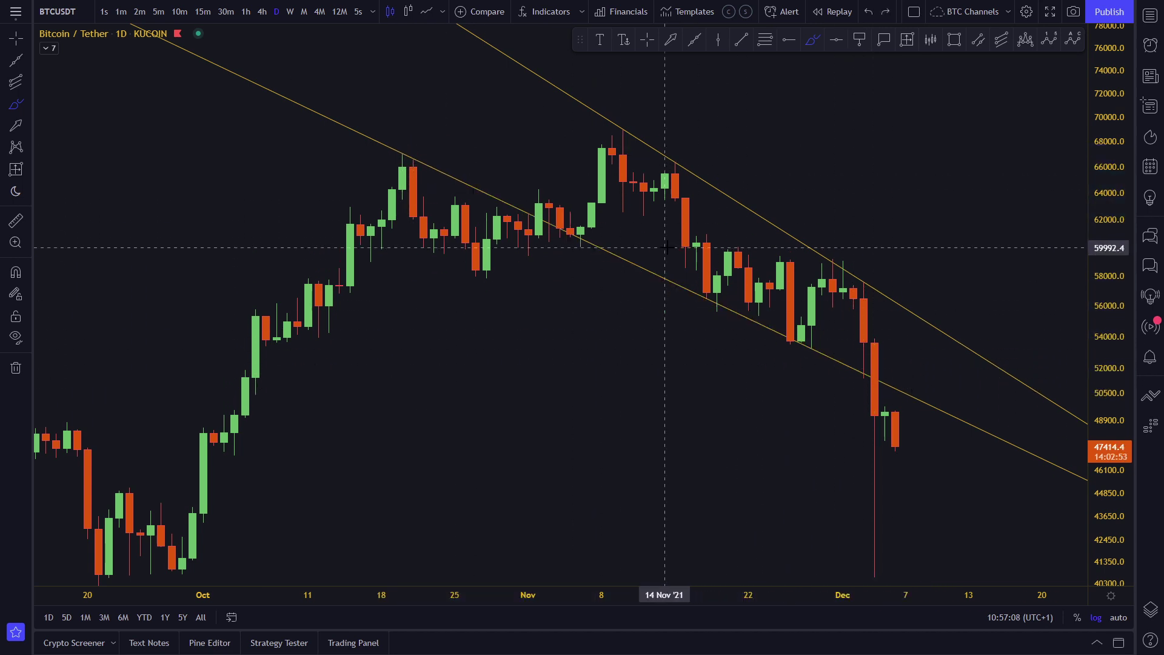
key("ctrl")
mouse_move(621, 212)
left_mouse_down()
mouse_move(569, 183)
mouse_move(615, 211)
mouse_move(579, 195)
left_mouse_up()
key("ctrl+z")
left_click_drag(405, 158, 637, 254)
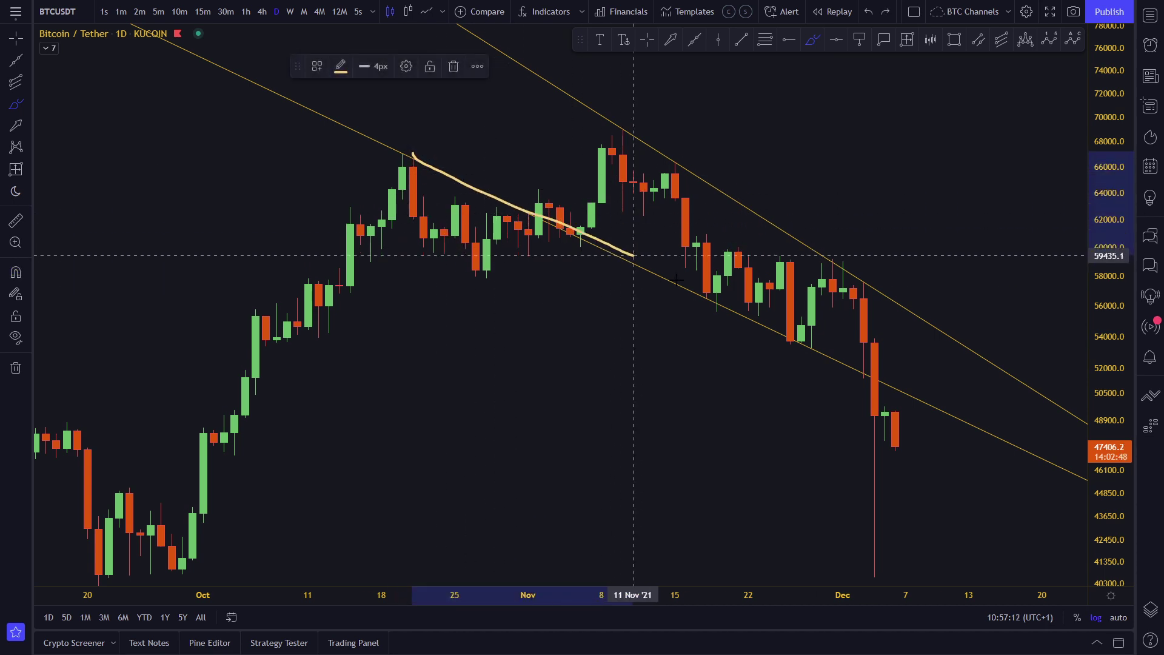
key("ctrl+z")
left_click_drag(472, 243, 651, 159)
key("ctrl+z")
left_click_drag(389, 151, 844, 338)
key("ctrl+z")
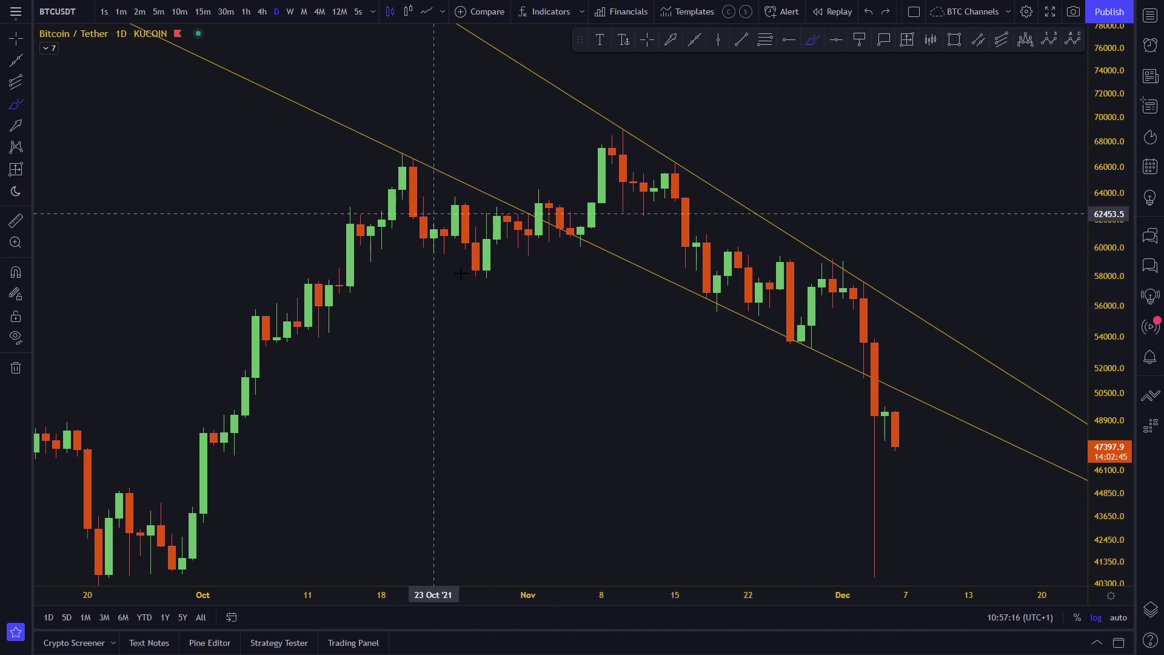
Step: Sketch a descending line below the October–November candles with zigzag price swings crossing it, and undo the zigzag strokes
left_click_drag(415, 333, 791, 493)
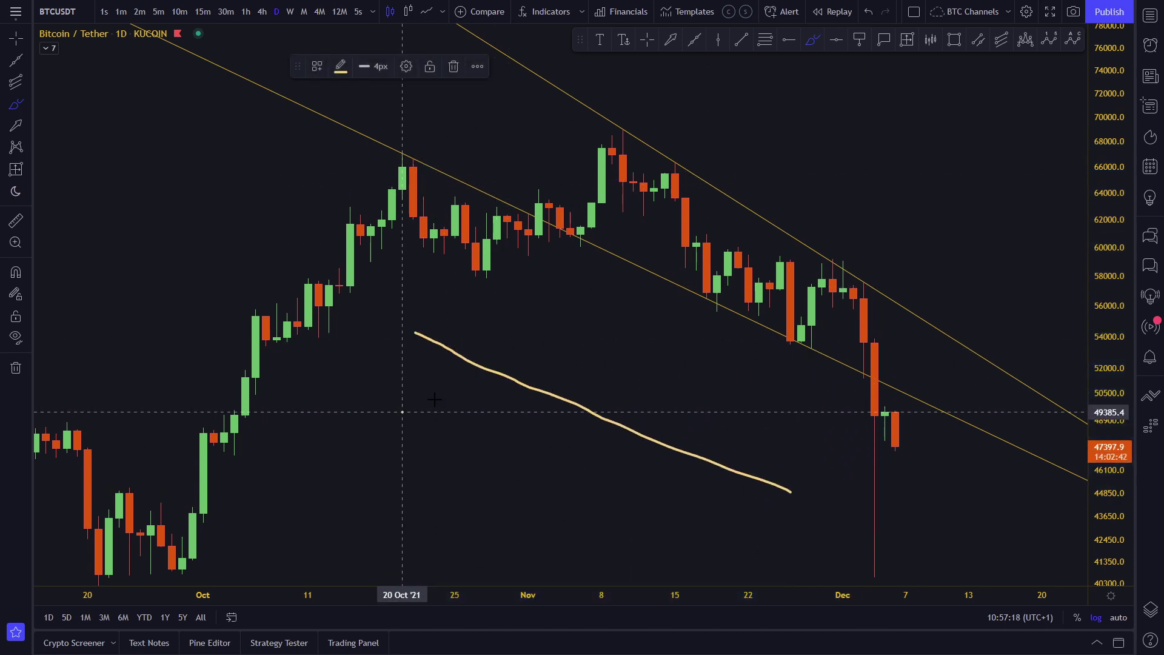
mouse_move(403, 412)
left_mouse_down()
mouse_move(479, 381)
mouse_move(561, 412)
left_mouse_up()
mouse_move(548, 477)
left_mouse_down()
mouse_move(630, 434)
mouse_move(791, 479)
mouse_move(853, 439)
left_mouse_up()
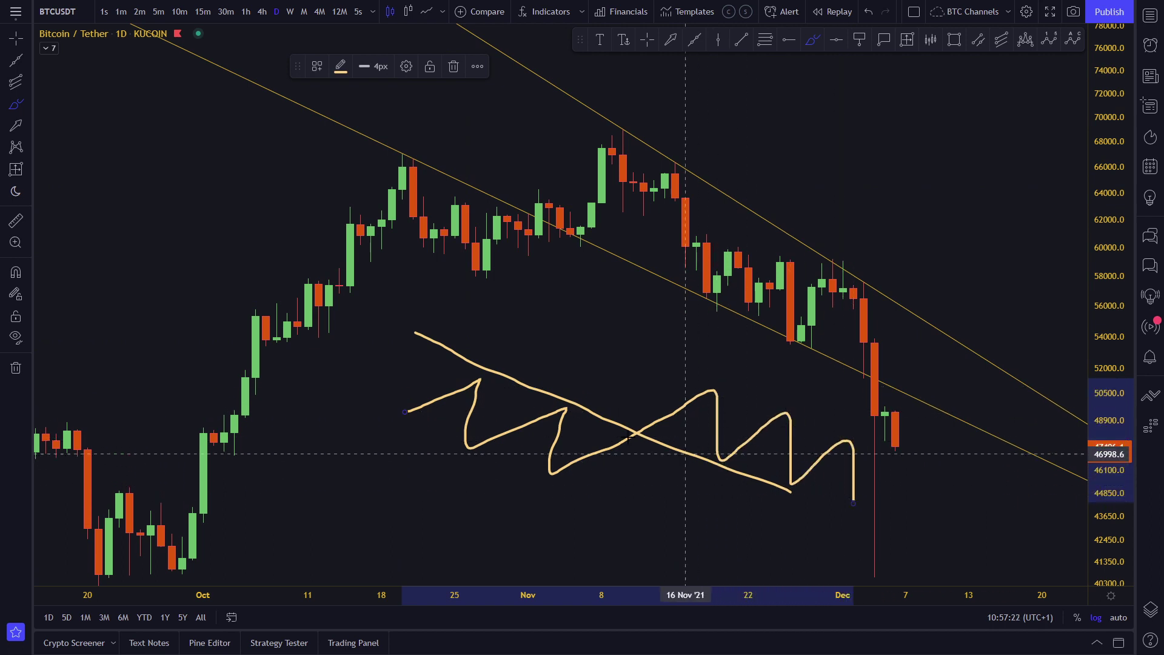
mouse_move(476, 410)
left_mouse_down()
mouse_move(659, 379)
mouse_move(801, 522)
left_mouse_up()
key("ctrl+z")
key("ctrl+z")
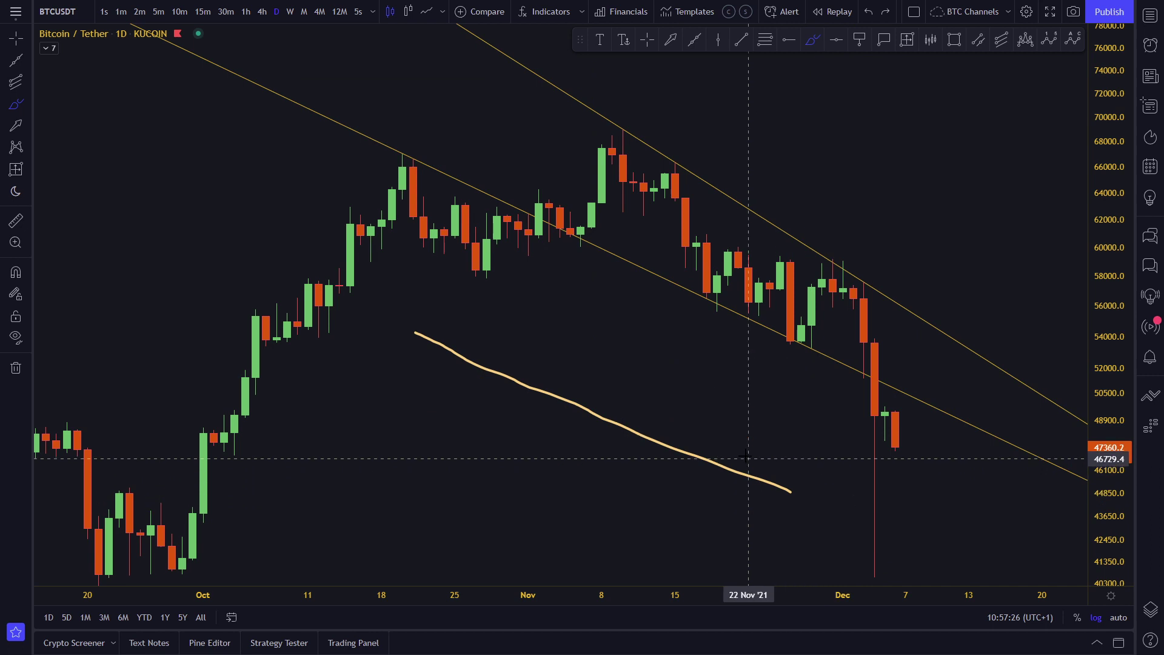
Step: Brush along the lower line, circle its touches at the 20 October high and two late November lows, and undo all freehand strokes
left_click_drag(382, 144, 674, 274)
key("ctrl+z")
left_click_drag(806, 333, 832, 341)
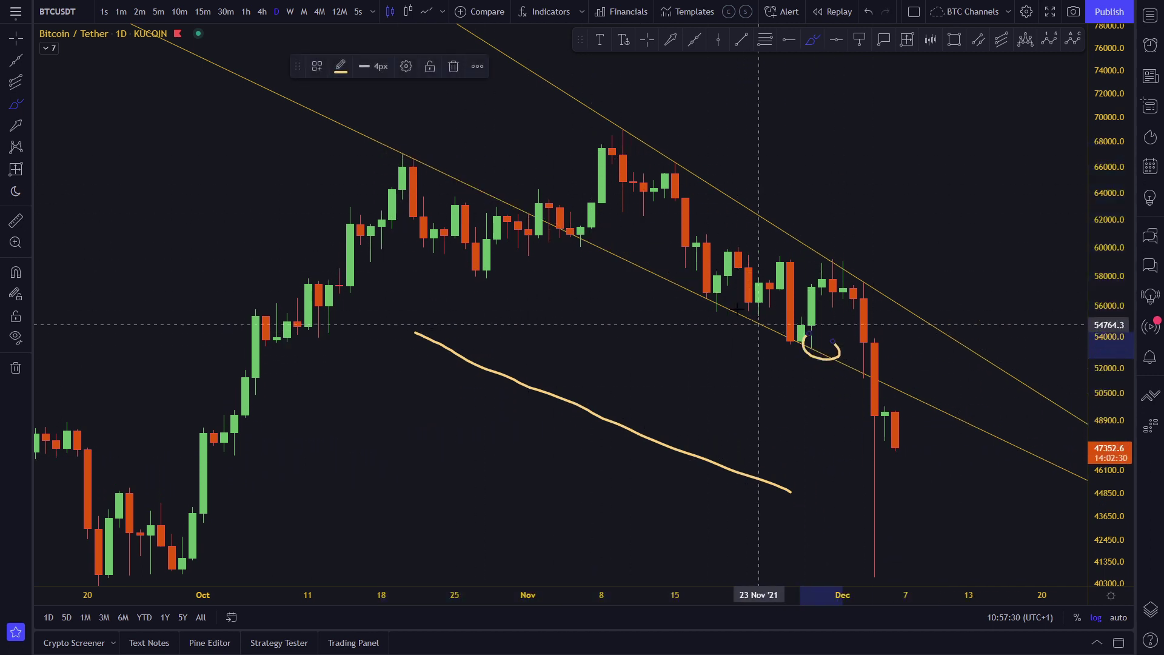
left_click_drag(701, 285, 696, 295)
left_click_drag(418, 162, 388, 151)
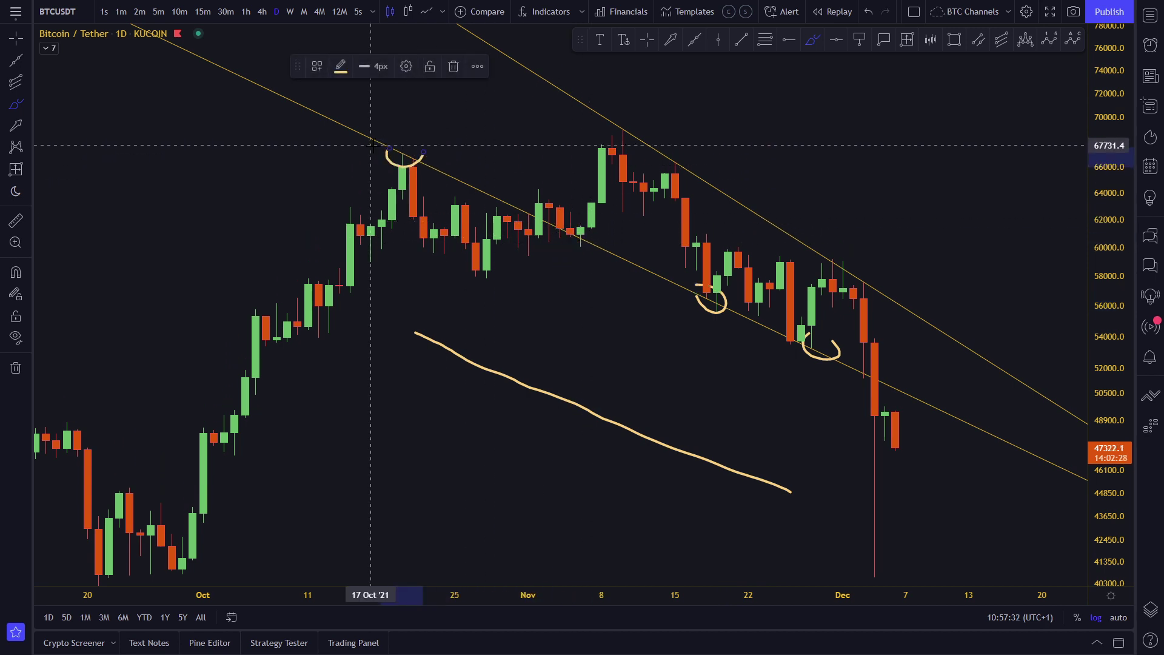
key("ctrl+z")
key("ctrl+z")
key("ctrl+z")
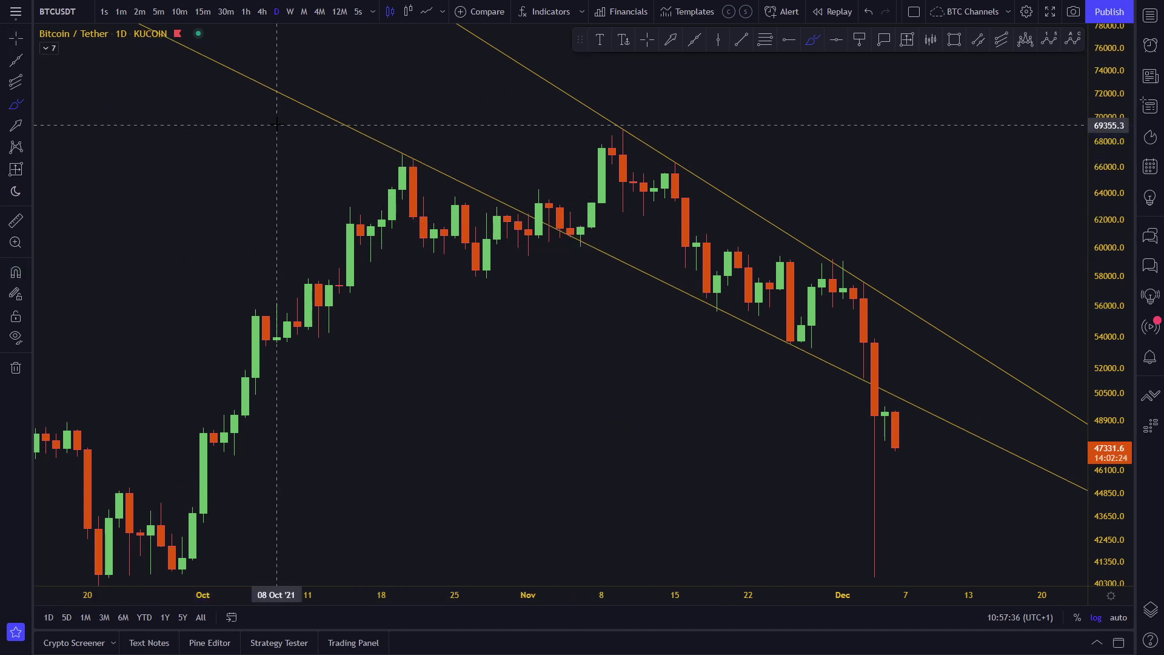
Step: Draw an extended line with magnet mode rising through the 30 September and 13 October candle lows
left_click(16, 38)
left_click_drag(323, 188, 503, 124)
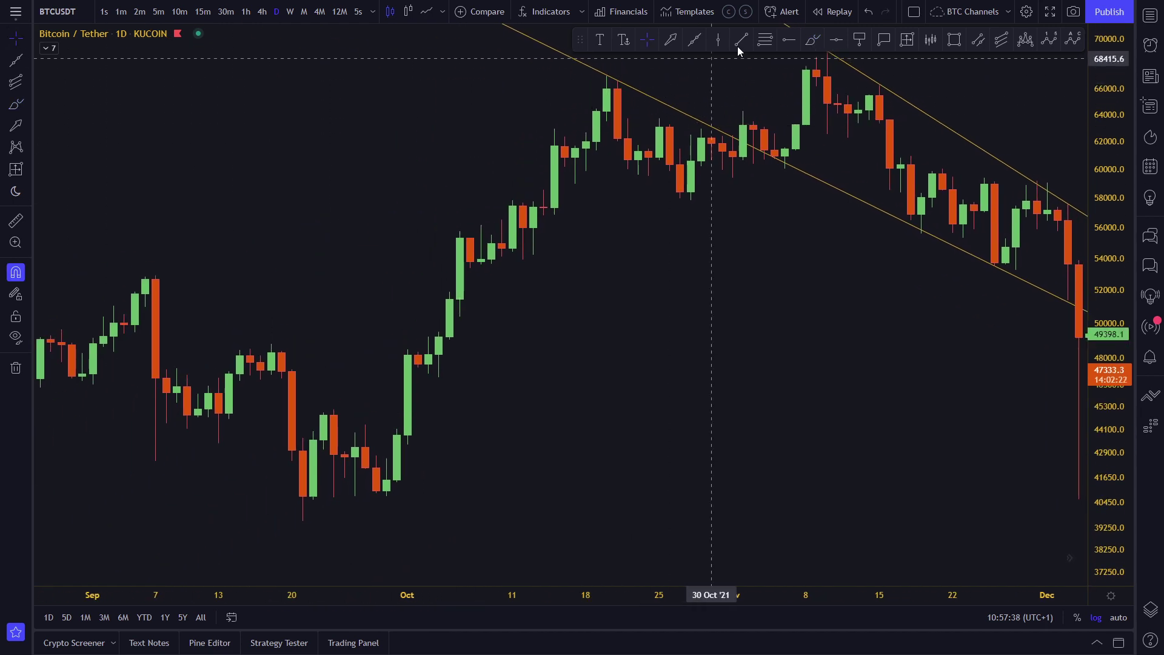
left_click_drag(1119, 158, 1120, 289)
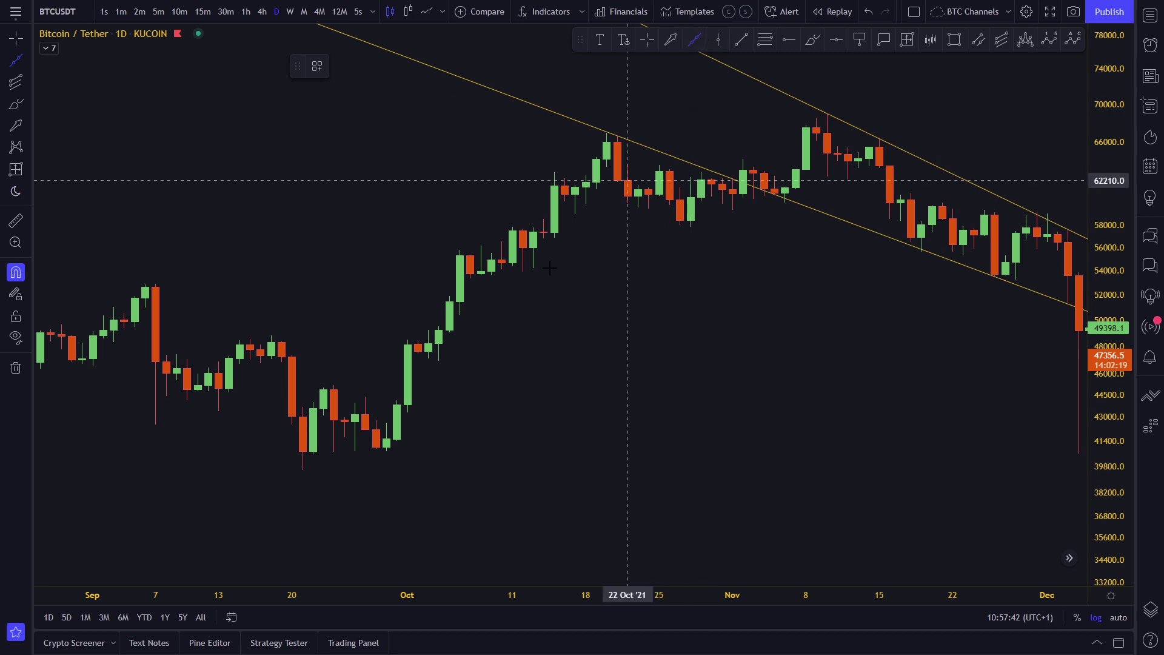
left_click(522, 272)
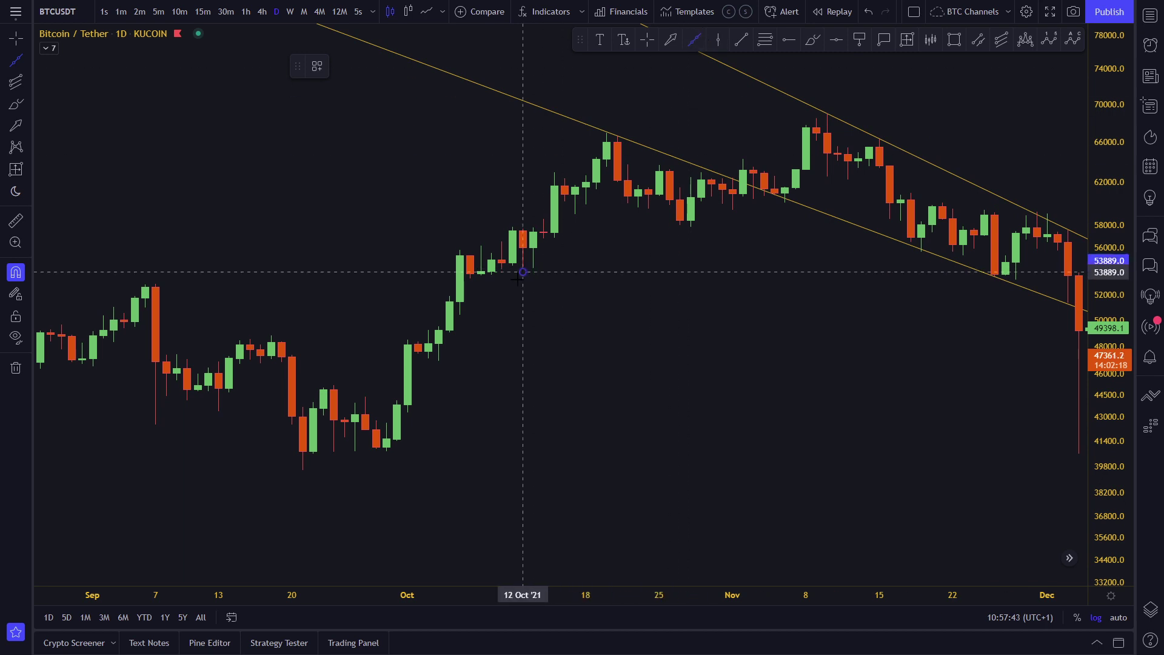
left_click(389, 468)
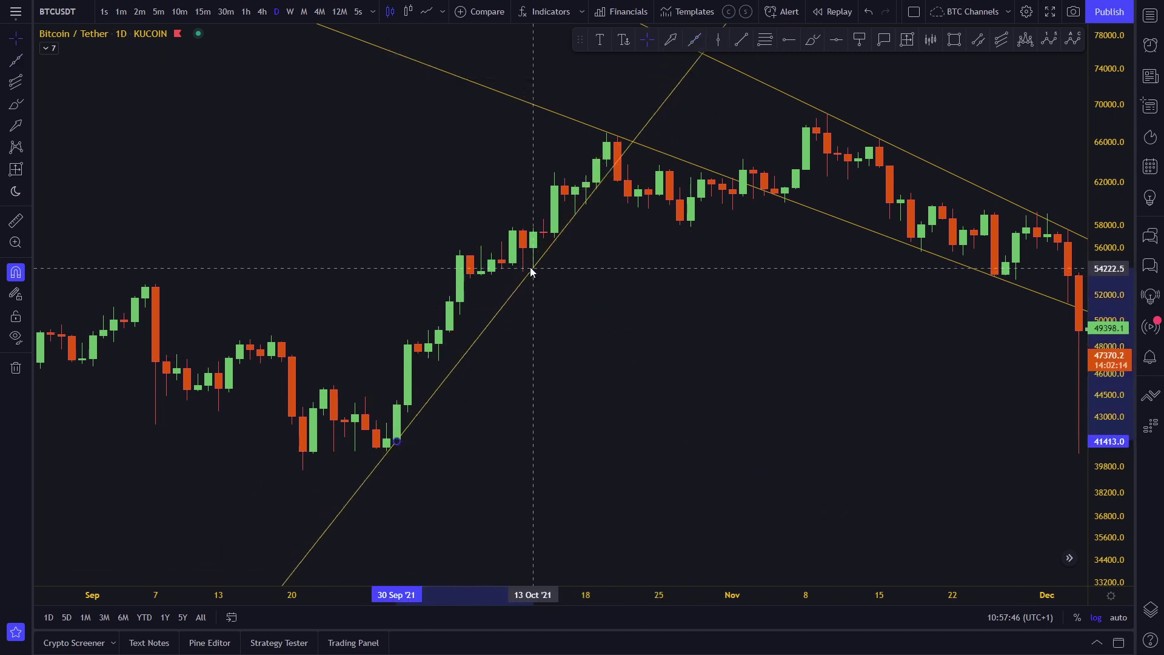
left_click_drag(617, 118, 623, 114)
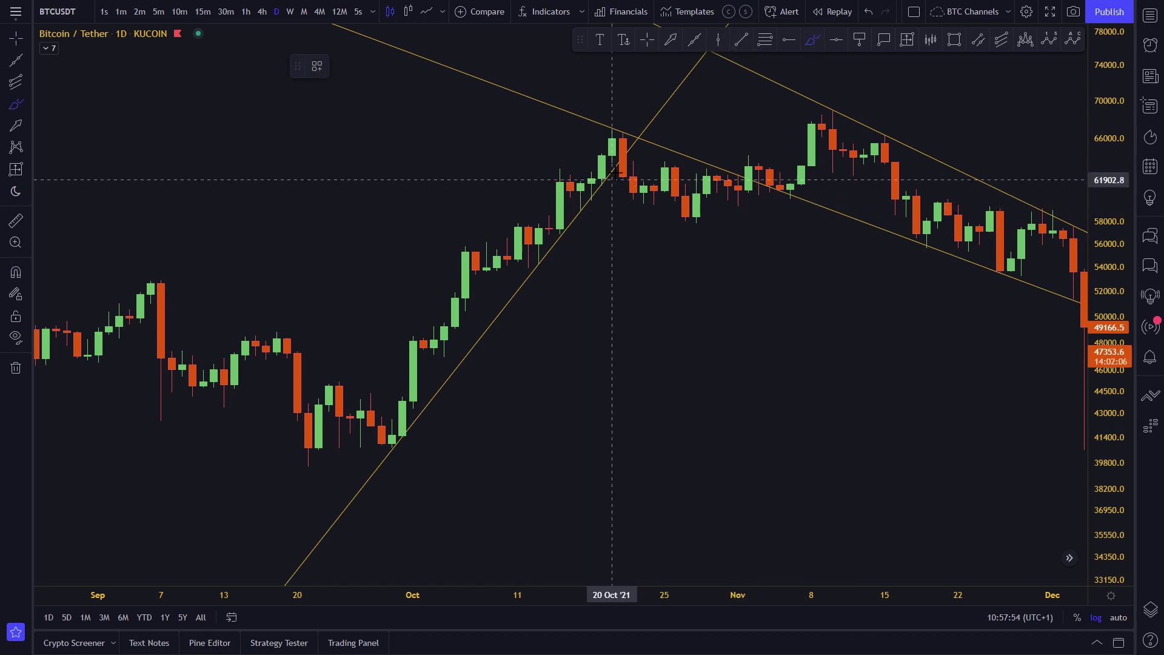
Step: Circle the rising line's touches at the mid-to-late October lows, the 13 October low and the 30 September low with the brush
mouse_move(612, 174)
left_mouse_down()
mouse_move(569, 223)
mouse_move(612, 171)
left_mouse_up()
mouse_move(547, 254)
left_mouse_down()
mouse_move(535, 279)
mouse_move(559, 261)
left_mouse_up()
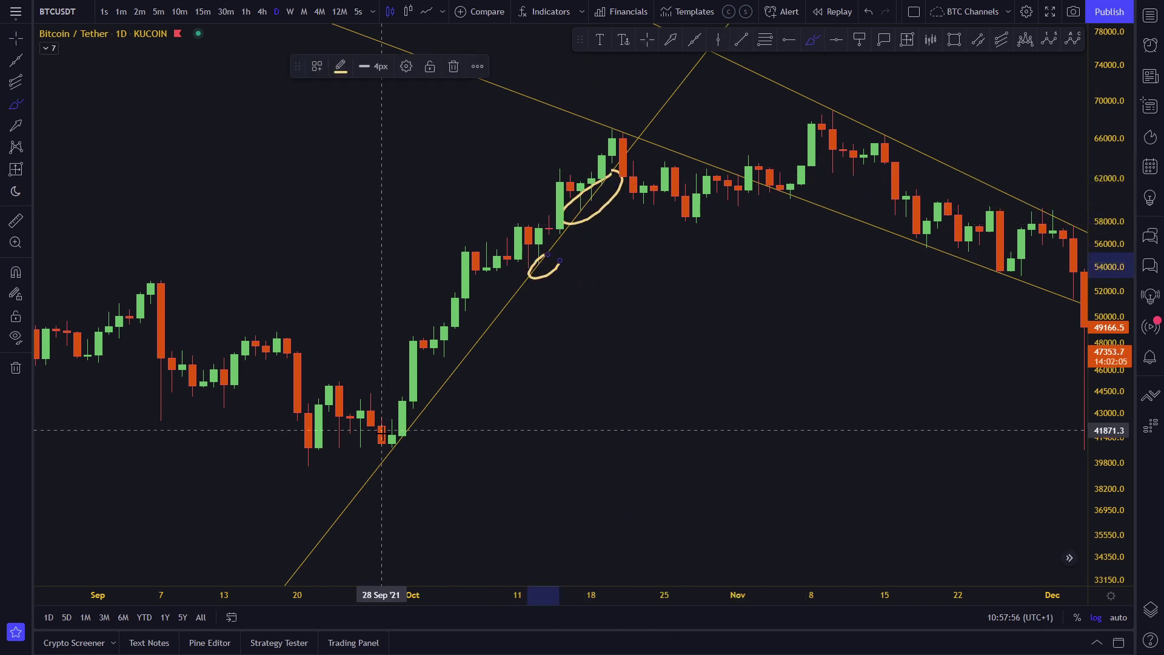
mouse_move(403, 438)
left_mouse_down()
mouse_move(385, 460)
mouse_move(404, 437)
left_mouse_up()
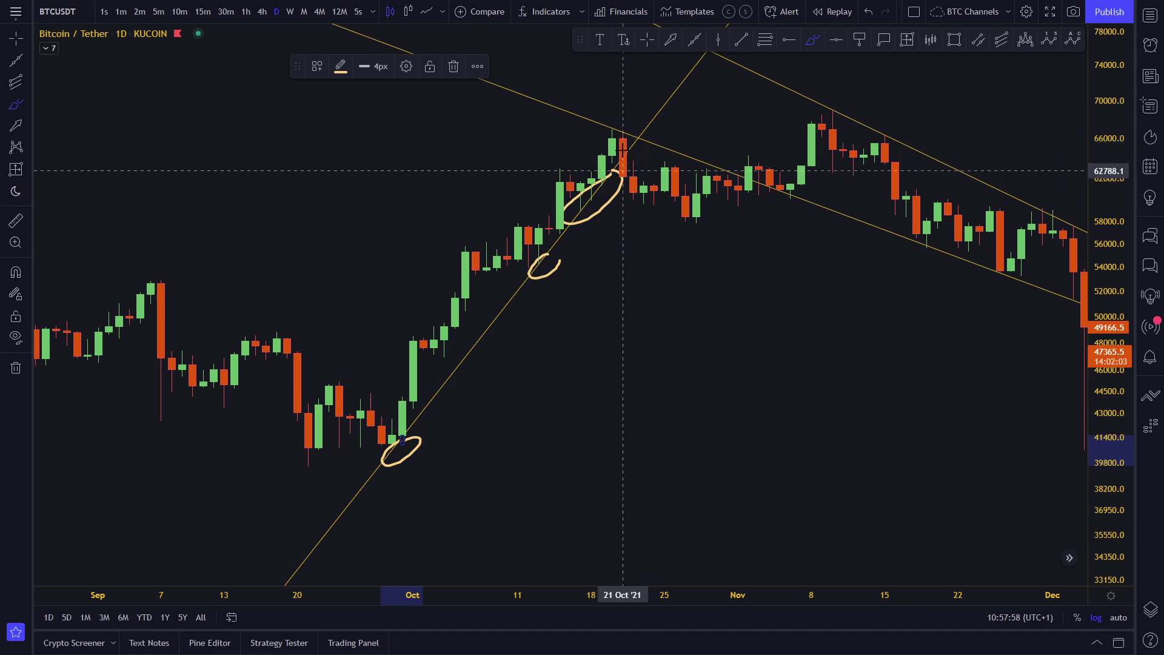
Step: Brush over the price move around the 20 October peak, and undo those strokes and the two lower circles
mouse_move(631, 125)
left_mouse_down()
mouse_move(622, 147)
mouse_move(644, 199)
mouse_move(737, 184)
left_mouse_up()
key("ctrl+z")
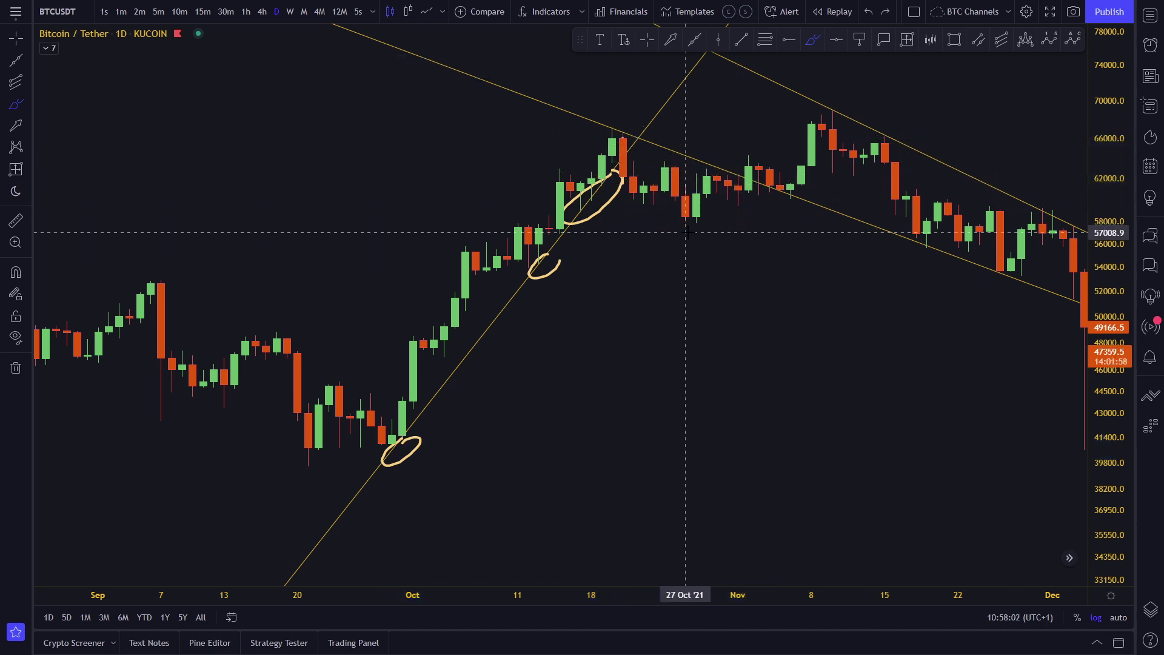
key("ctrl+z")
left_click_drag(612, 141, 371, 348)
key("ctrl+z")
key("ctrl+z")
Step: Draw a descending extended line under the September candles and anchor it on the 8 September and 28 September lows
scroll(570, 203, "down", 5)
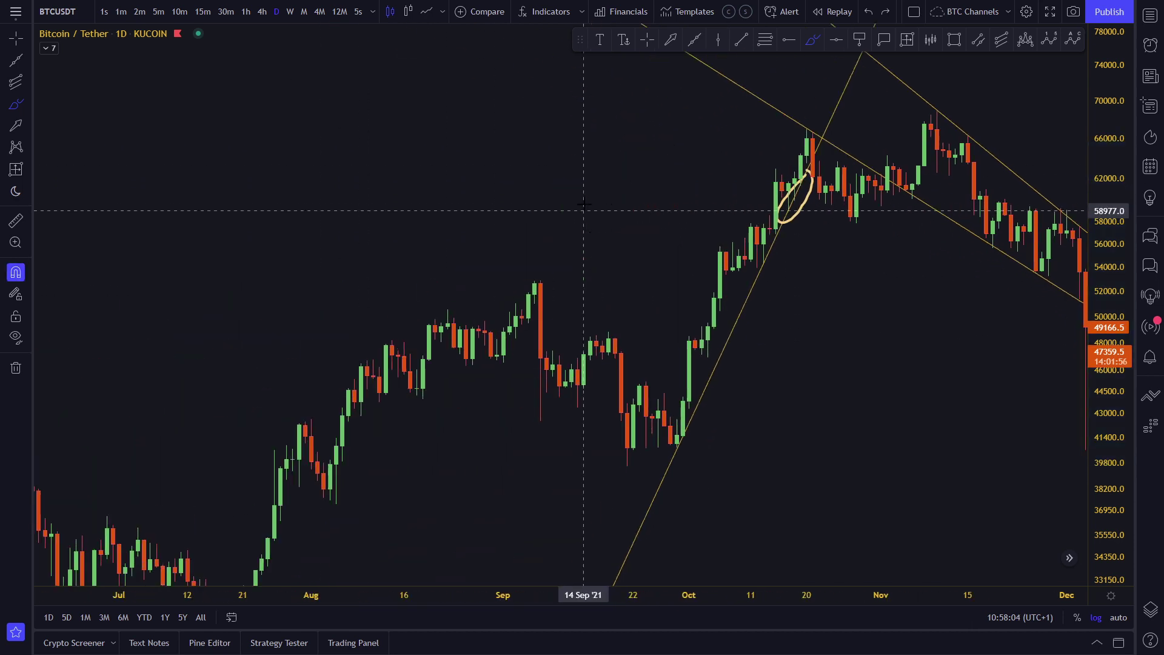
left_click_drag(1106, 192, 1106, 255)
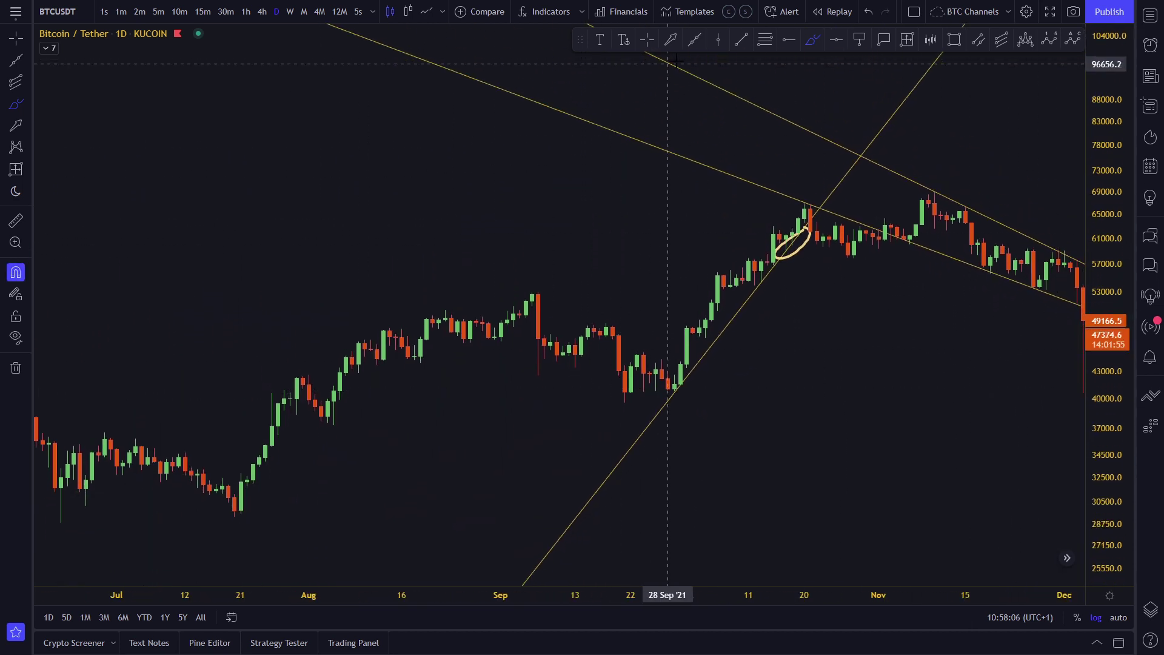
left_click(643, 391)
left_click(571, 371)
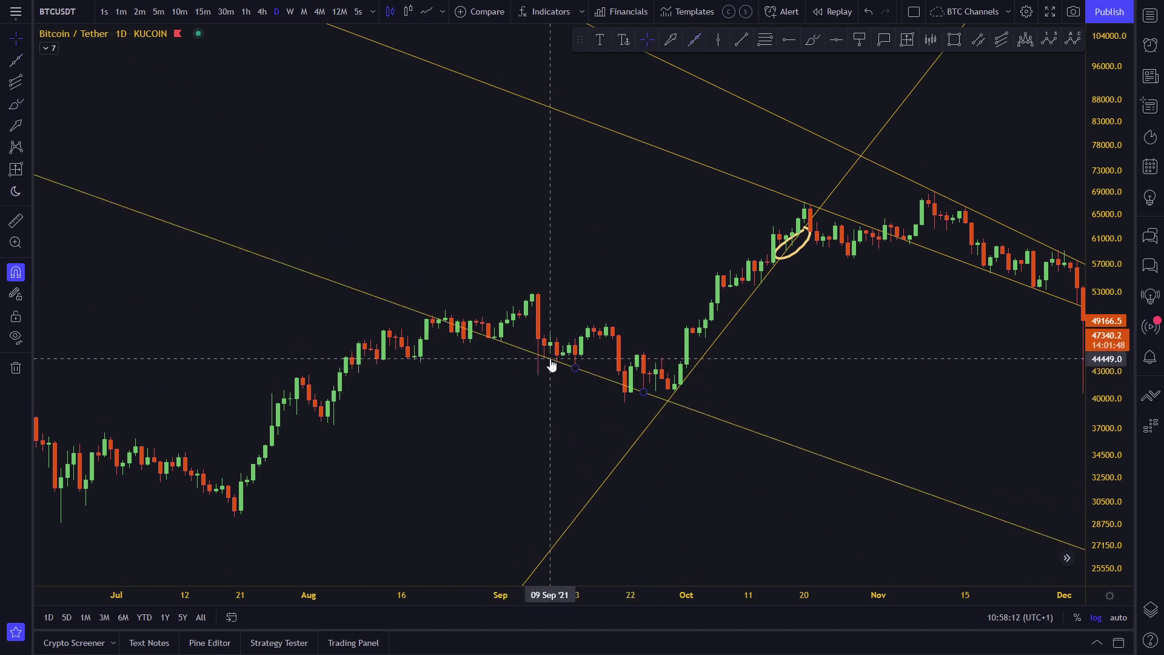
left_click_drag(573, 368, 544, 359)
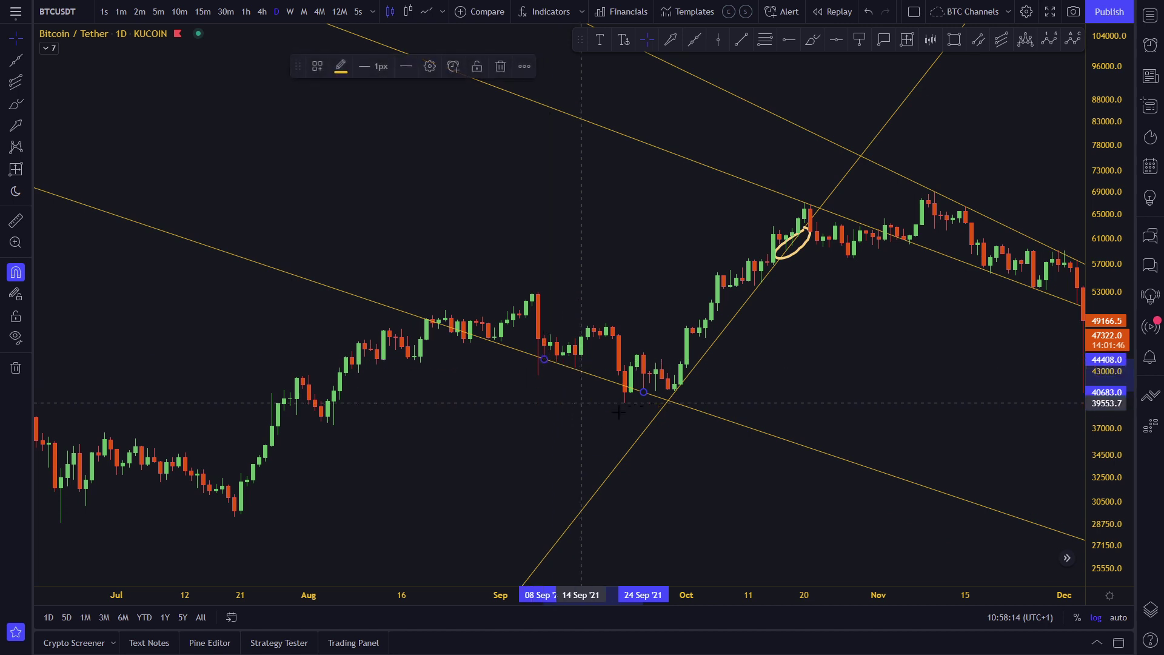
left_click_drag(643, 394, 666, 398)
left_click(654, 420)
left_click_drag(731, 450, 724, 395)
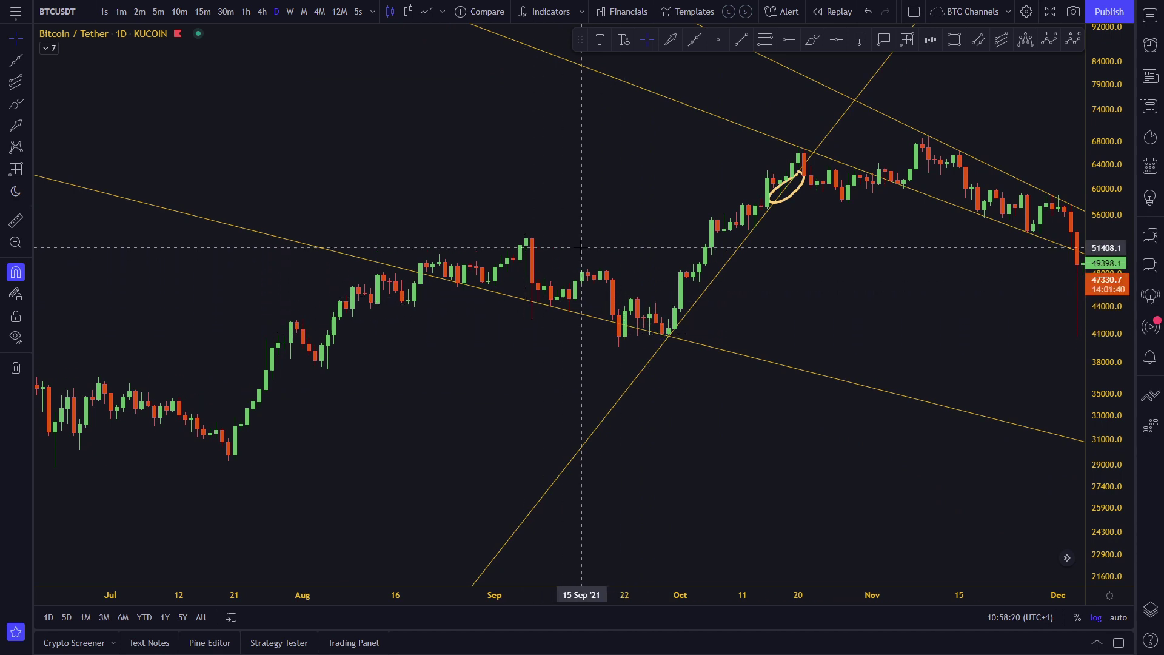
Step: Circle the descending line's touches at the late August, mid-September, 20 September and late September lows, and undo all four circles
left_click(812, 43)
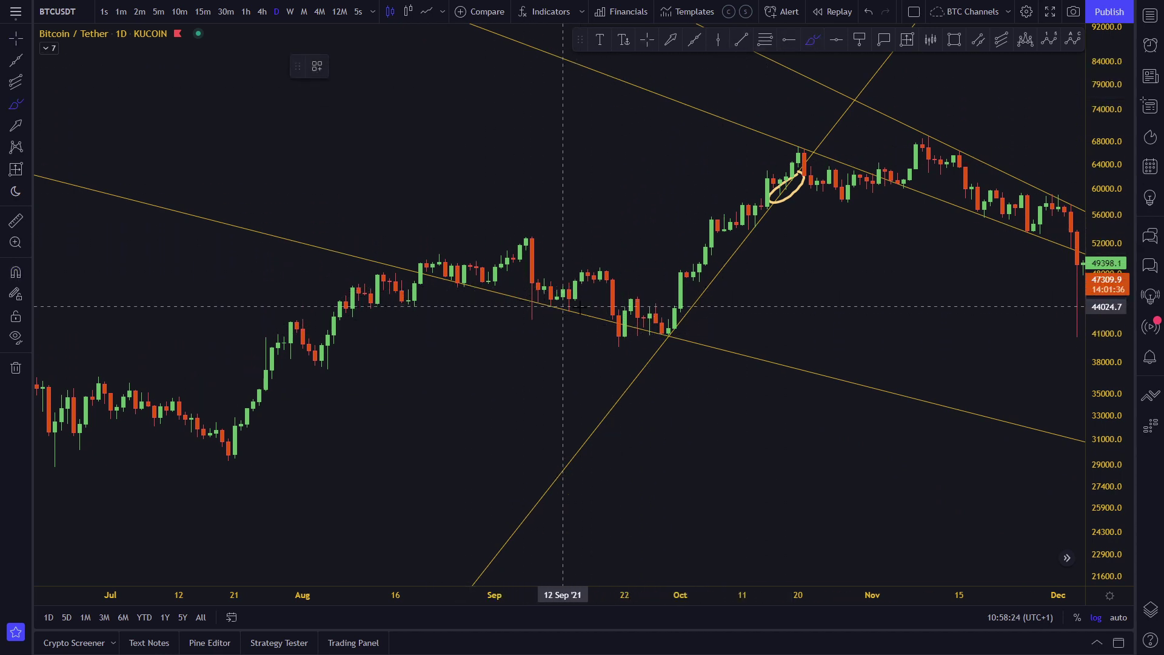
mouse_move(576, 298)
left_mouse_down()
mouse_move(533, 297)
mouse_move(581, 307)
left_mouse_up()
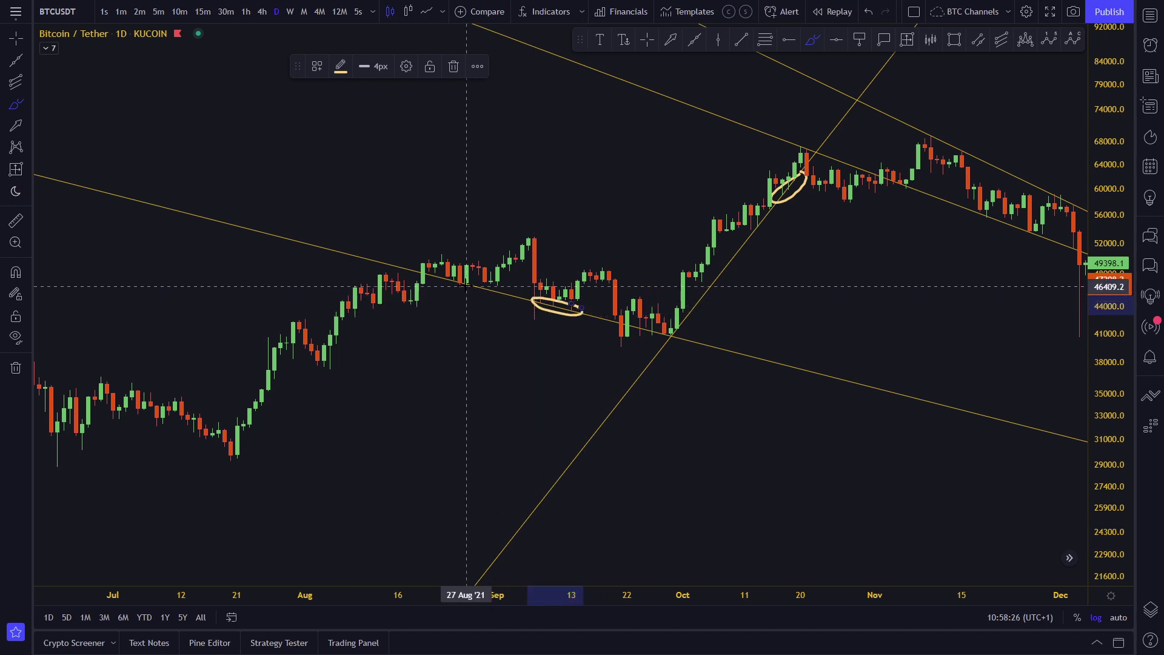
left_click_drag(473, 284, 453, 278)
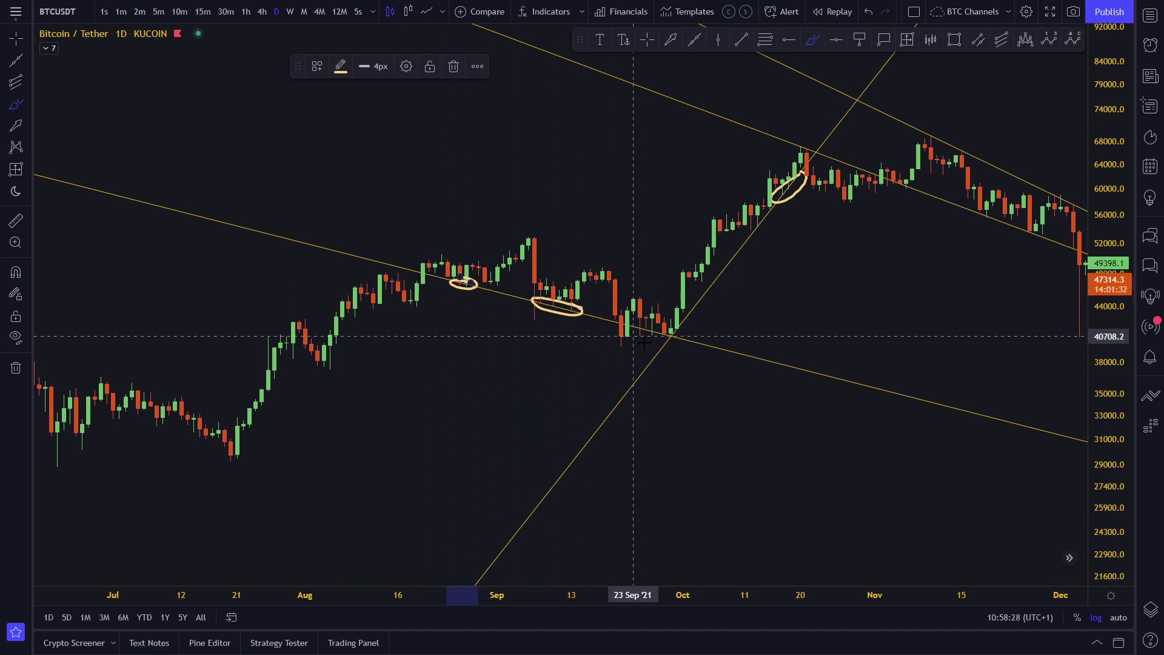
left_click_drag(682, 346, 610, 314)
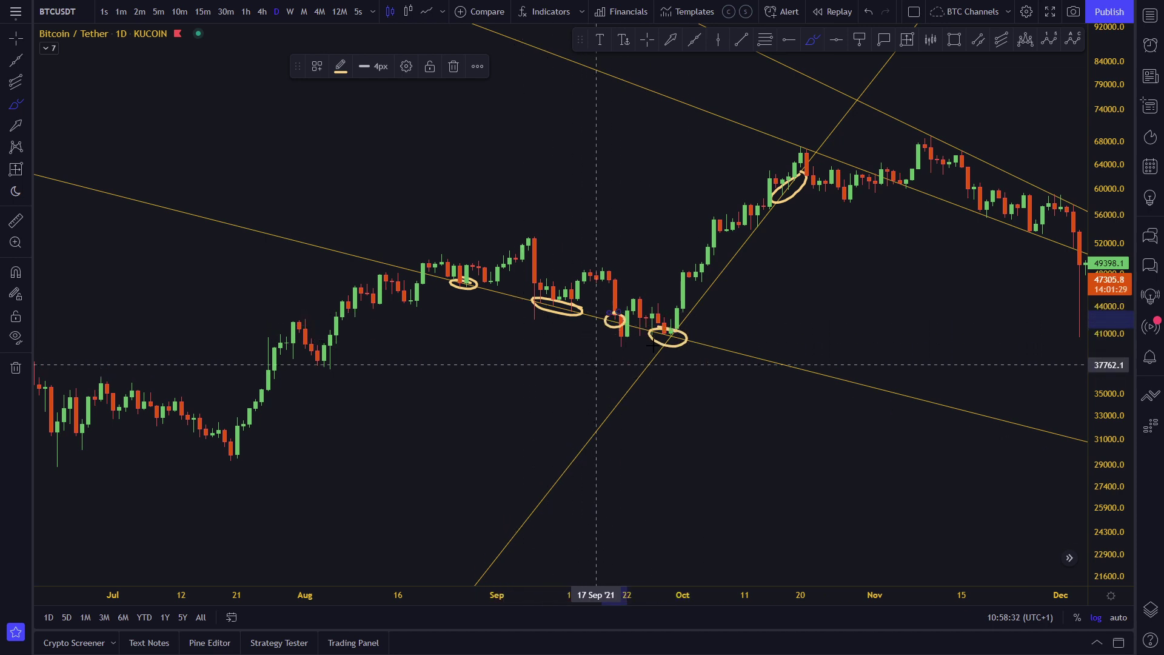
key("ctrl+z")
key("ctrl+z")
key("ctrl+z")
key("ctrl+z")
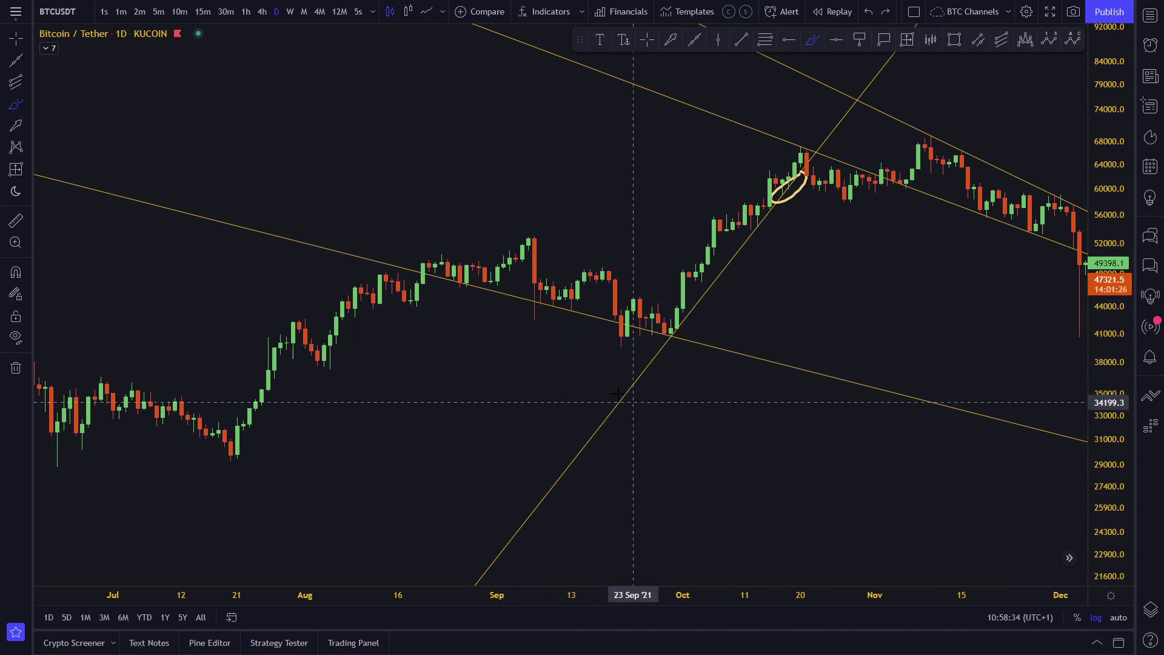
Step: Try anchoring the descending line on the 7 September and 21 September wick lows, and undo a vertical line placed at 8 September
scroll(613, 238, "down", 2)
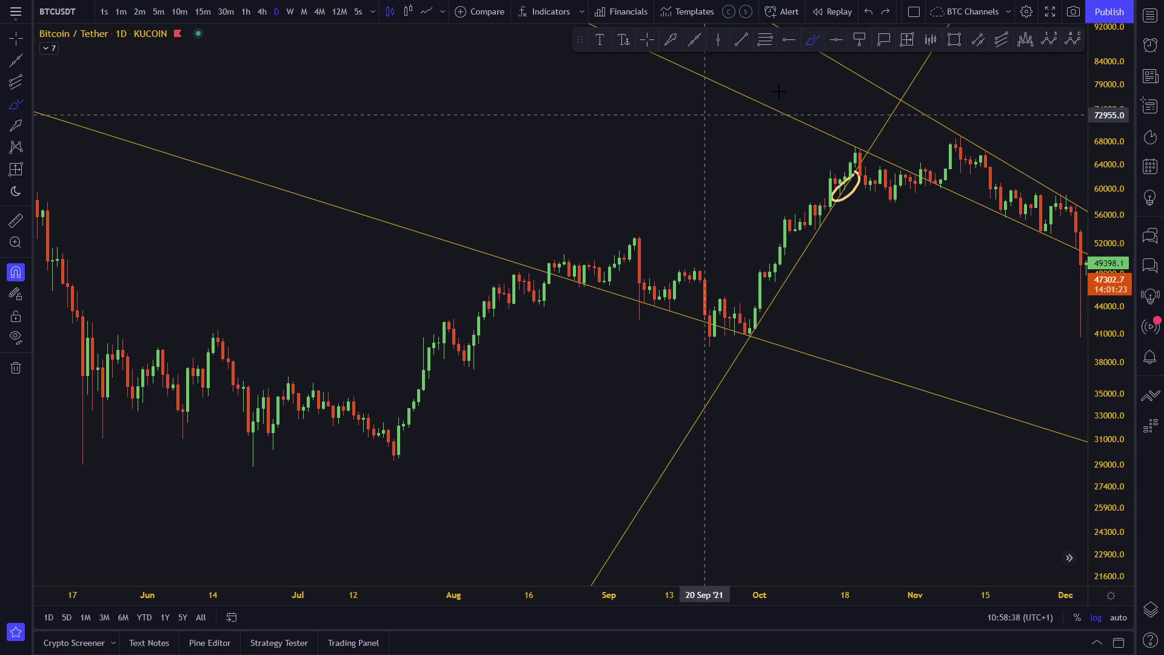
left_click(646, 42)
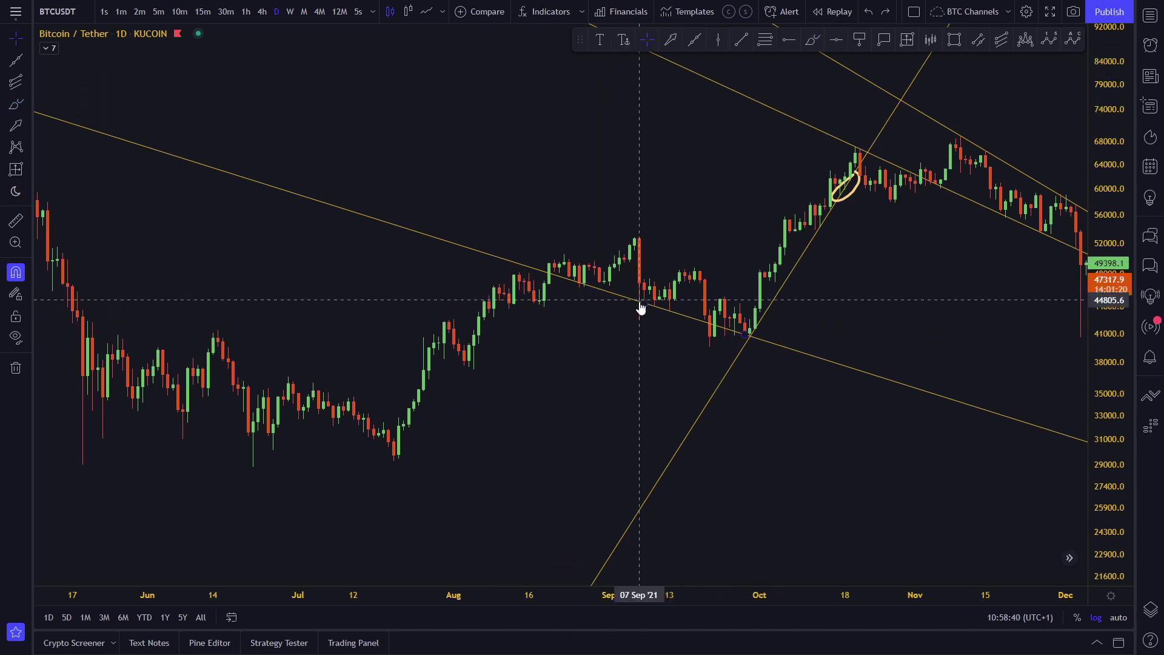
left_click(641, 308)
left_click_drag(640, 303, 638, 321)
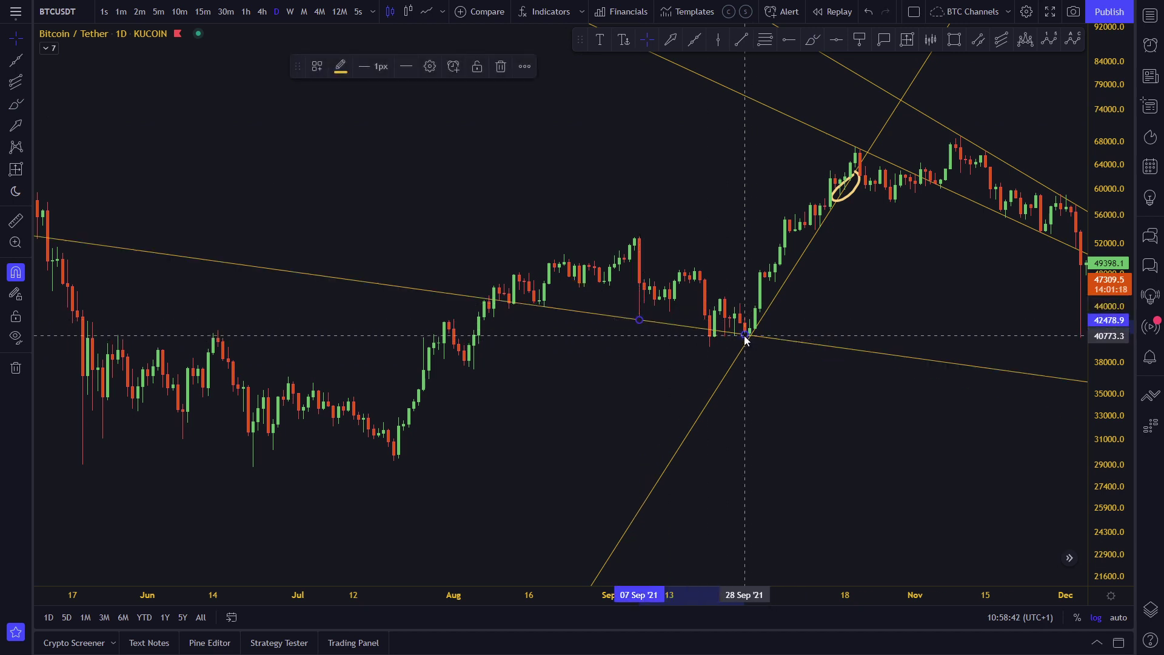
left_click_drag(745, 335, 708, 347)
left_click_drag(805, 406, 751, 407)
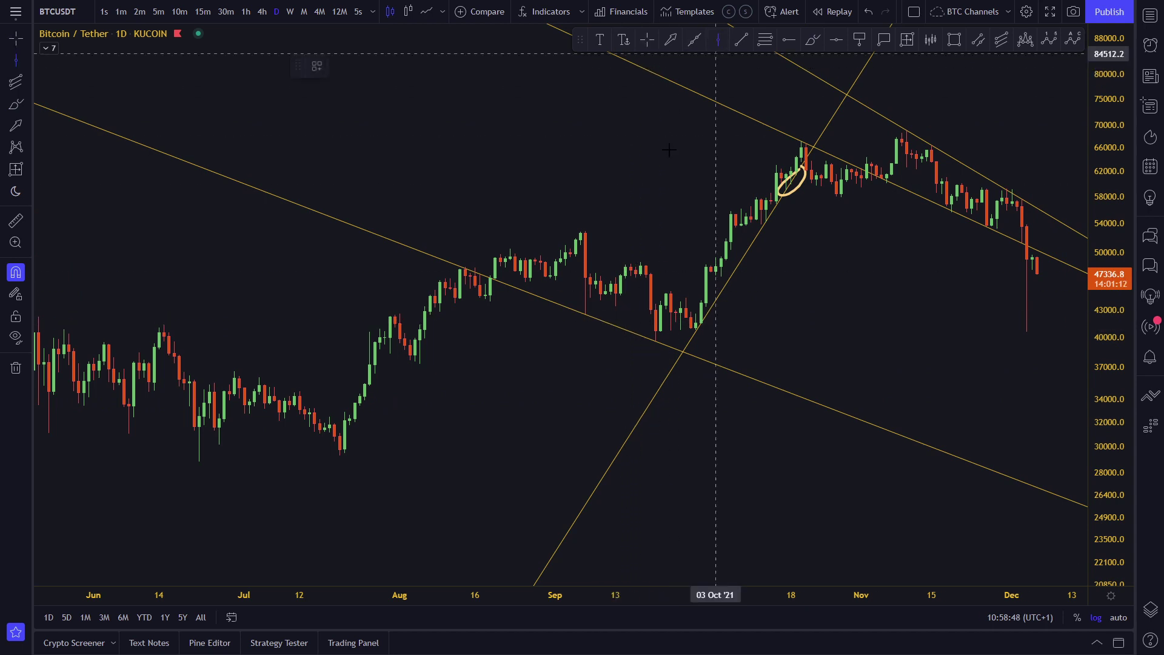
left_click(589, 305)
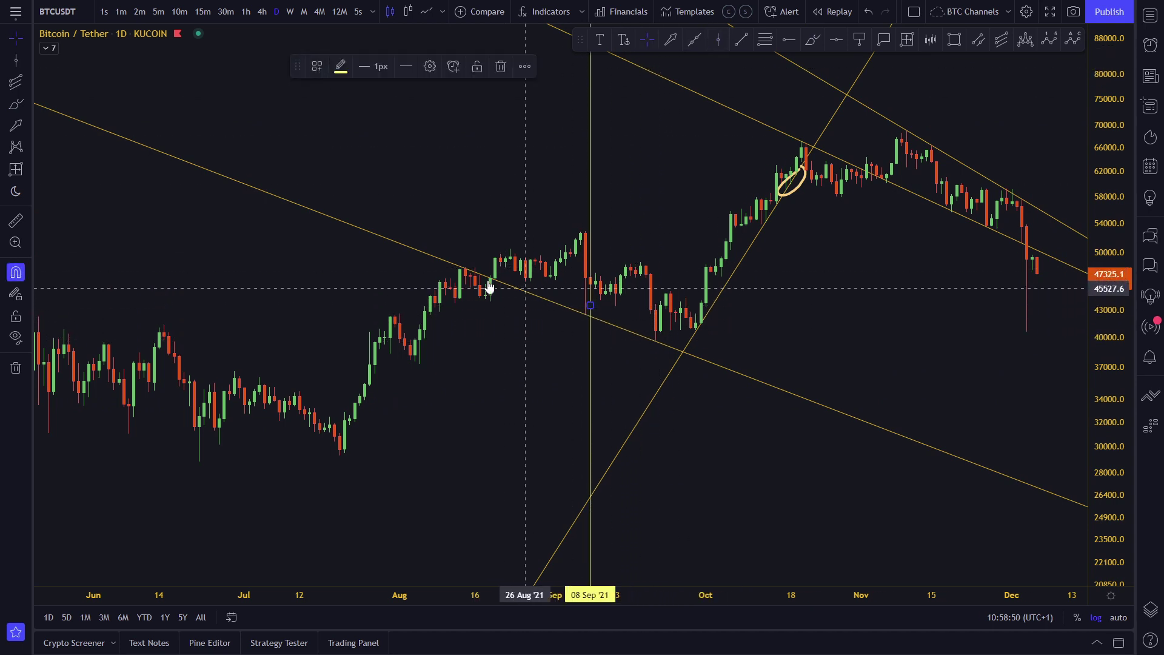
key("ctrl+z")
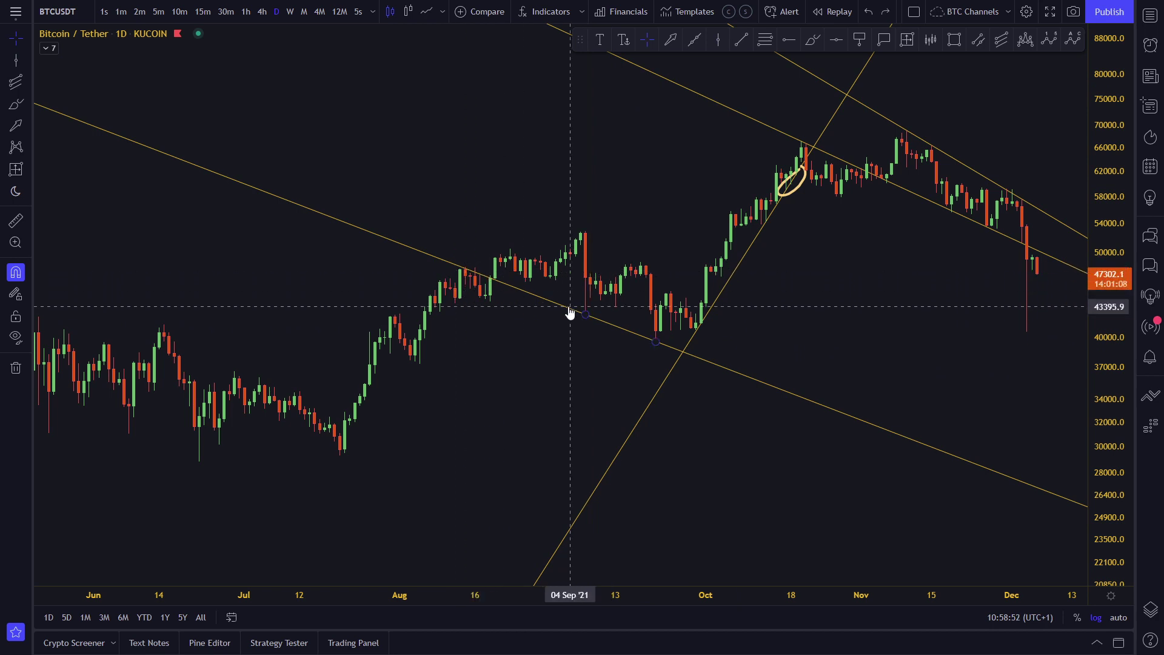
Step: Move the descending line's anchors to the 28 September and 8 September candle lows
scroll(570, 308, "left", 1)
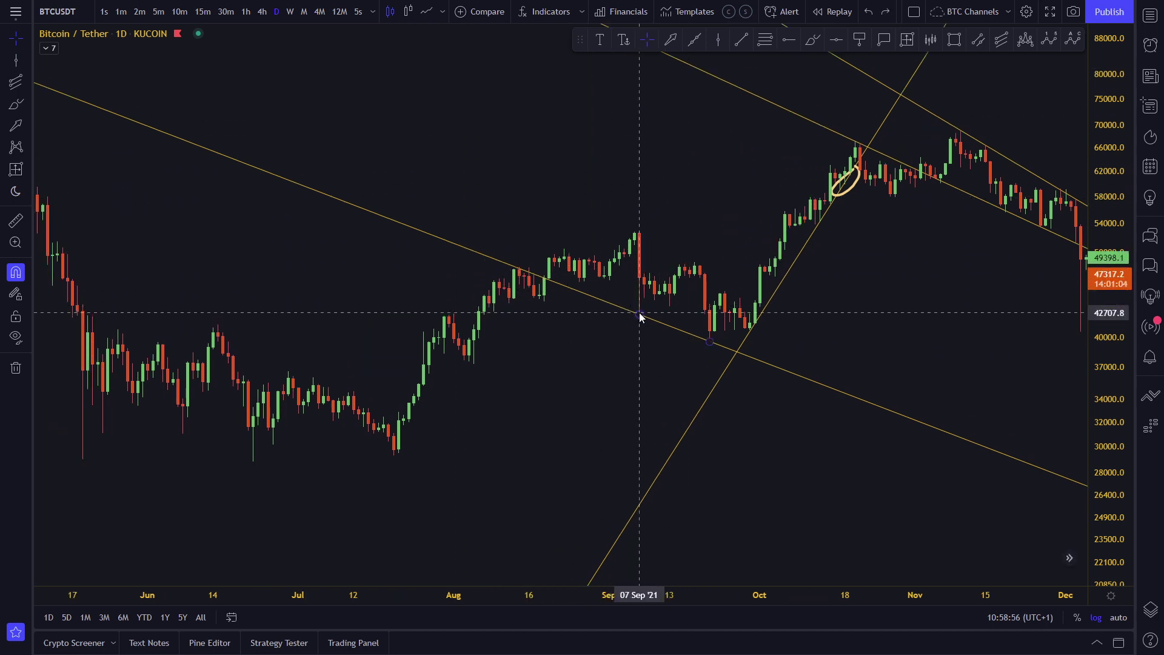
left_click_drag(709, 342, 745, 329)
left_click_drag(640, 316, 644, 300)
left_click_drag(669, 357, 656, 361)
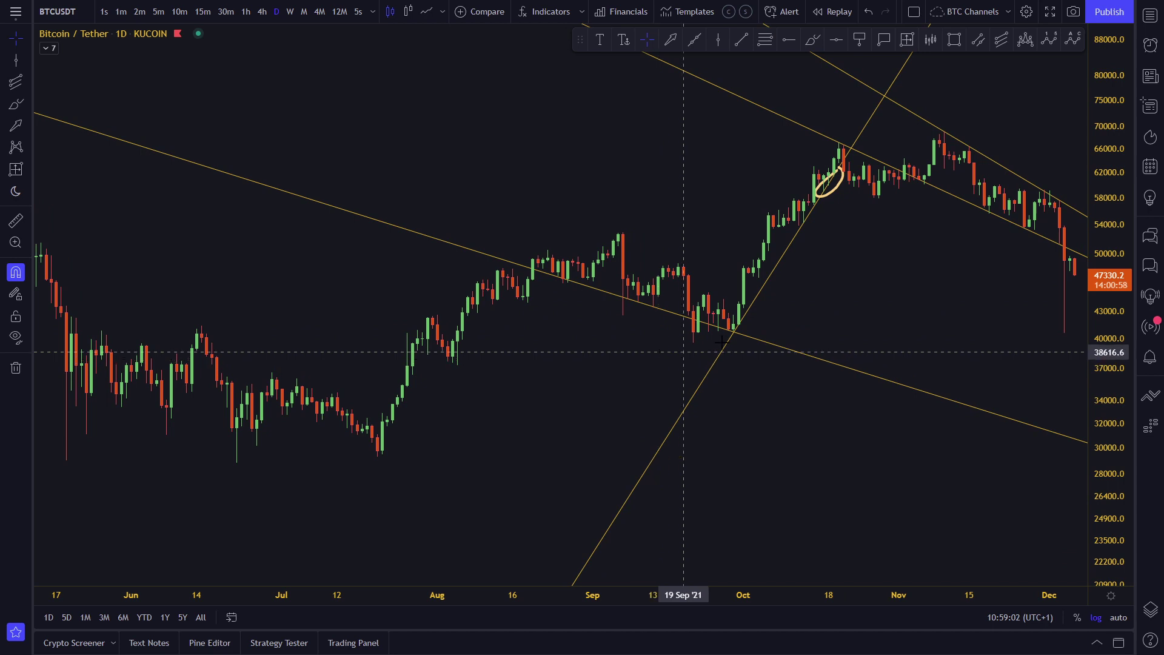
Step: Test the 24 September low as an anchor, and set the descending line on the 24 August and 28 September lows
left_click_drag(727, 331, 709, 334)
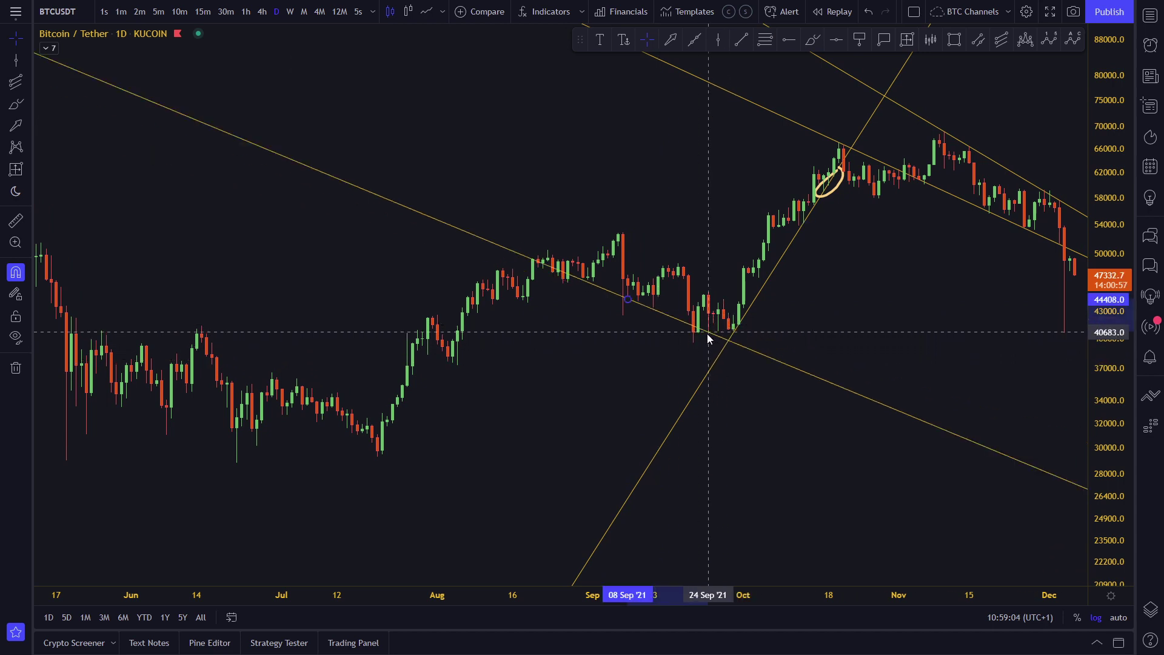
left_click_drag(627, 299, 553, 281)
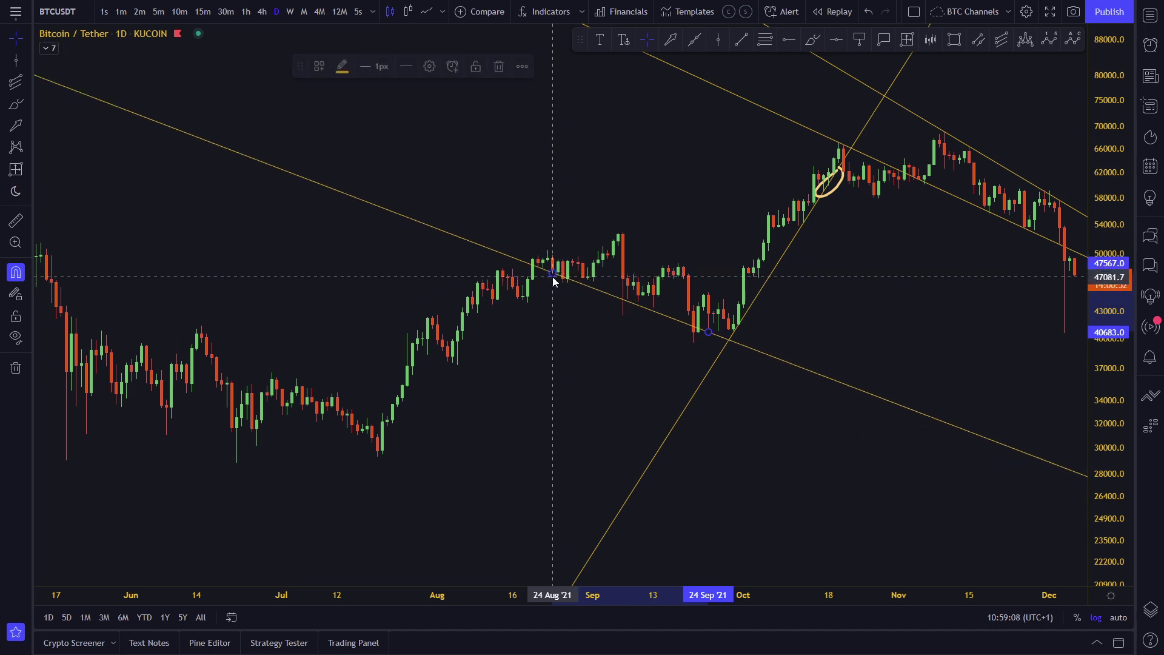
left_click_drag(708, 333, 733, 332)
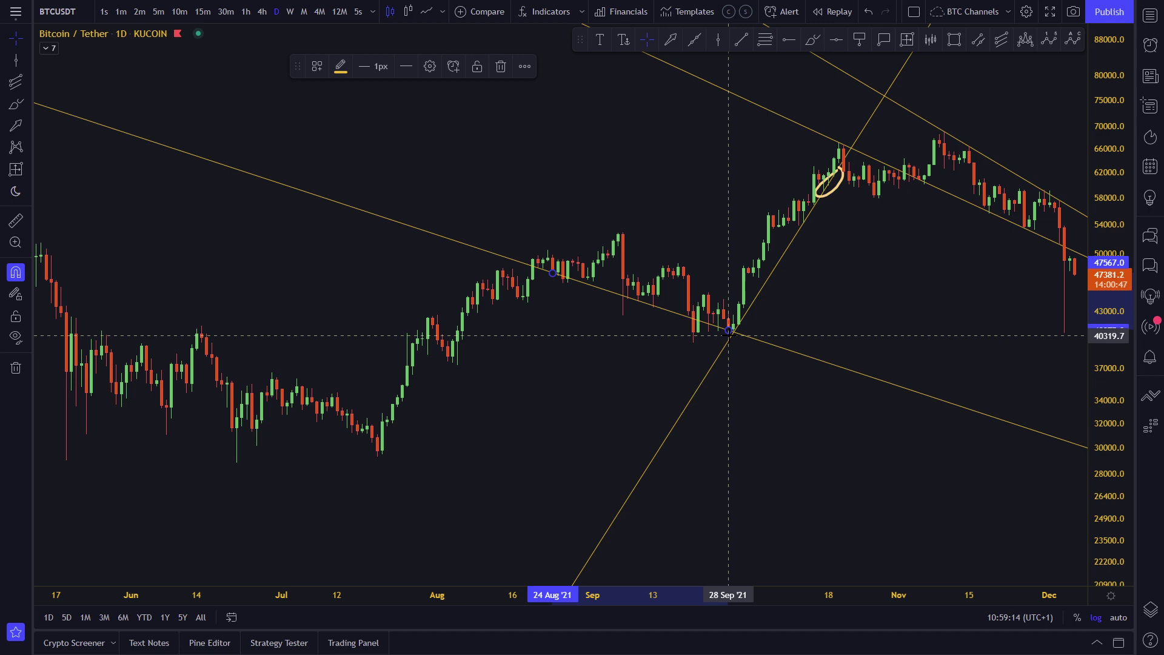
left_click_drag(728, 334, 728, 335)
Step: Draw a rising extended line from the 20 July wick low through the 4 August wick low
left_click_drag(579, 360, 703, 306)
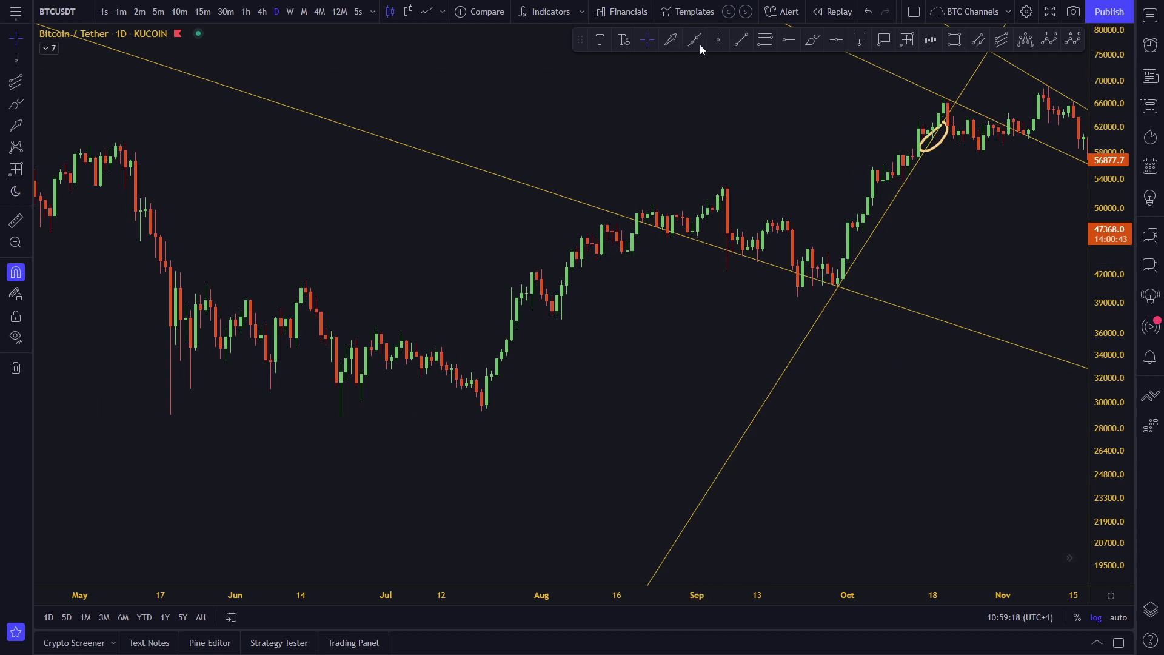
left_click(481, 411)
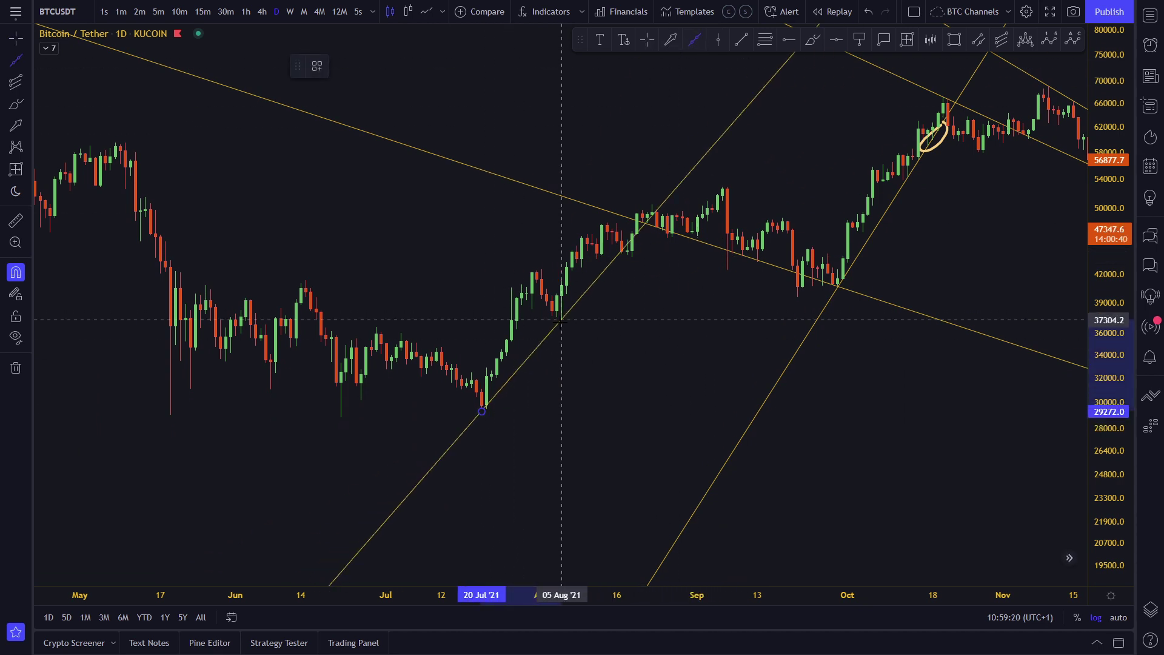
left_click(557, 317)
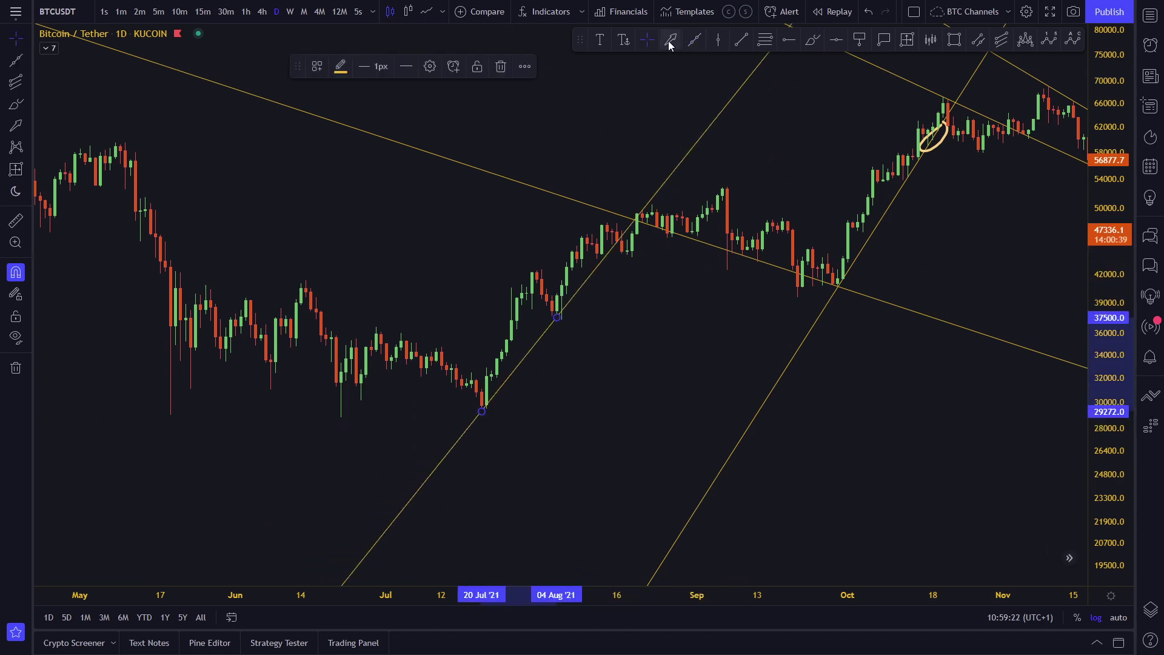
Step: Brush the price swings from 20 July to mid-August, undo them, and brush the swings from mid-August to early September
left_click(788, 41)
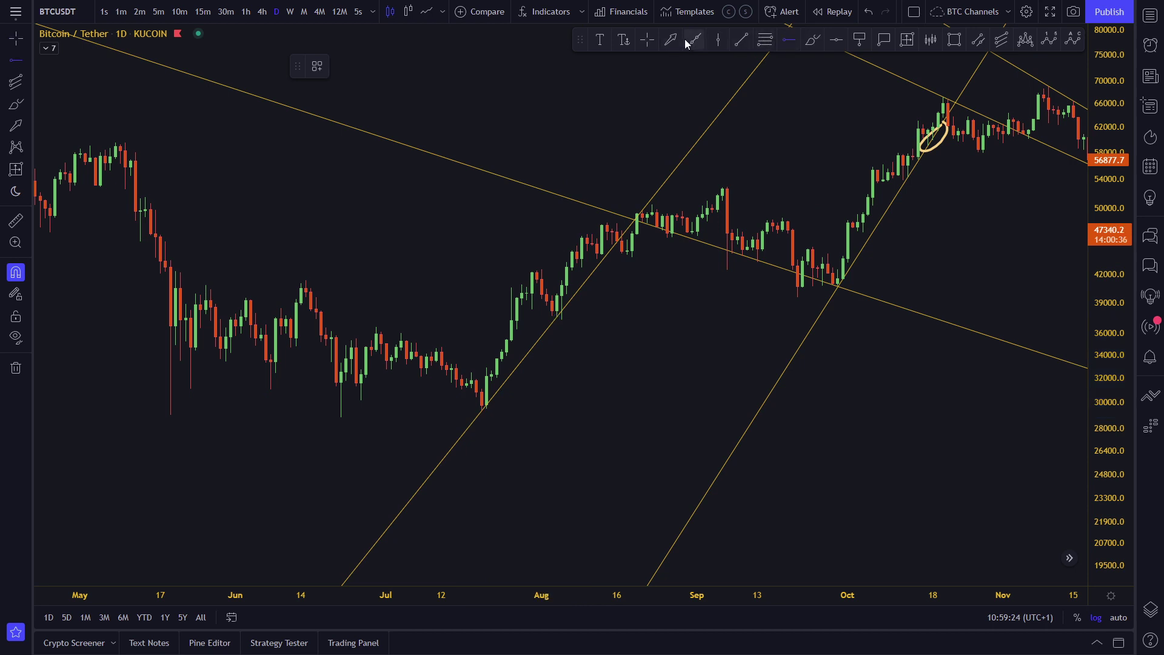
mouse_move(478, 401)
left_mouse_down()
mouse_move(530, 275)
mouse_move(609, 223)
left_mouse_up()
left_click(621, 238)
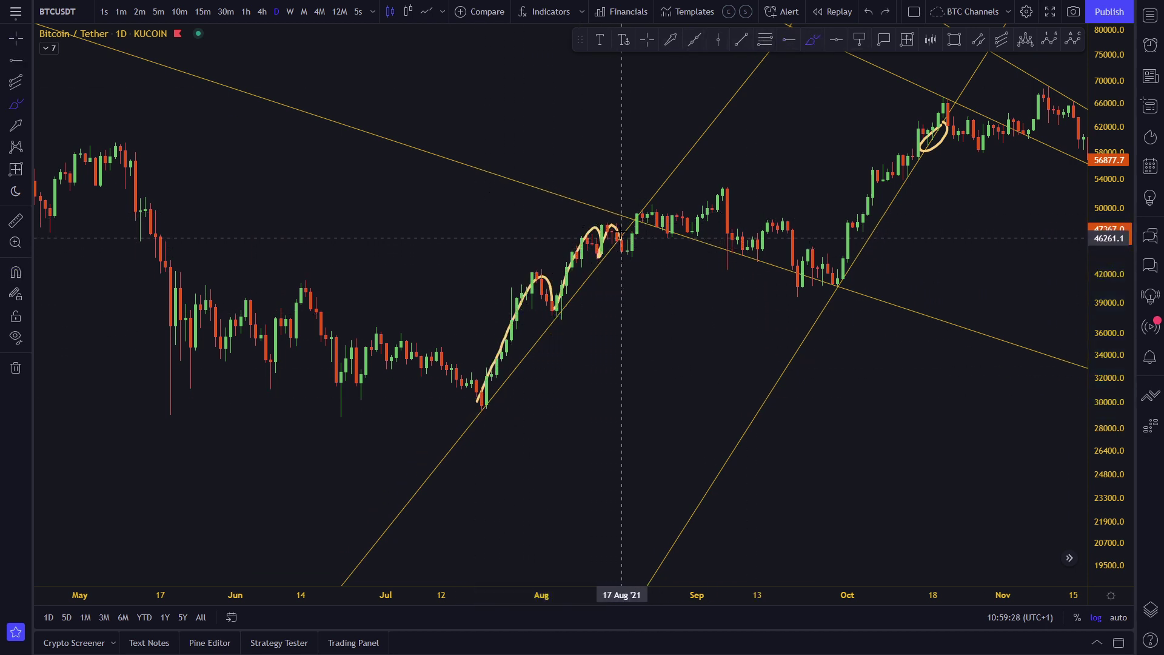
key("ctrl+z")
left_click_drag(617, 229, 636, 213)
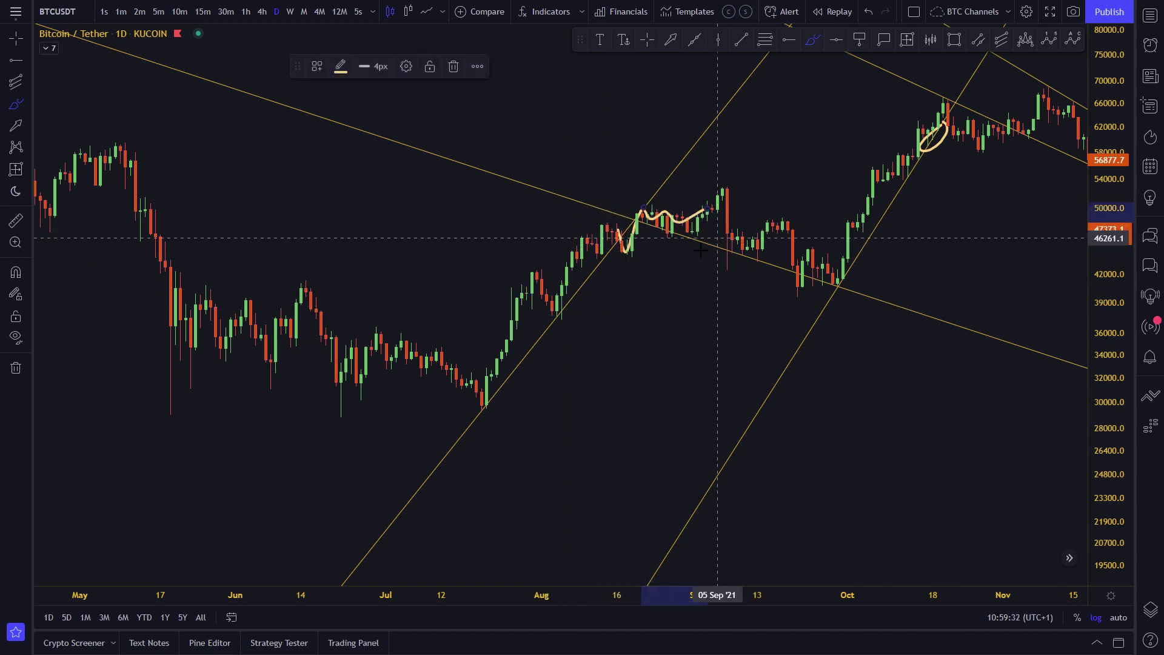
Step: Brush the rise from the 20 July low to mid-August, and undo the last strokes
left_click_drag(481, 421, 639, 227)
key("ctrl+z")
scroll(457, 385, "down", 2)
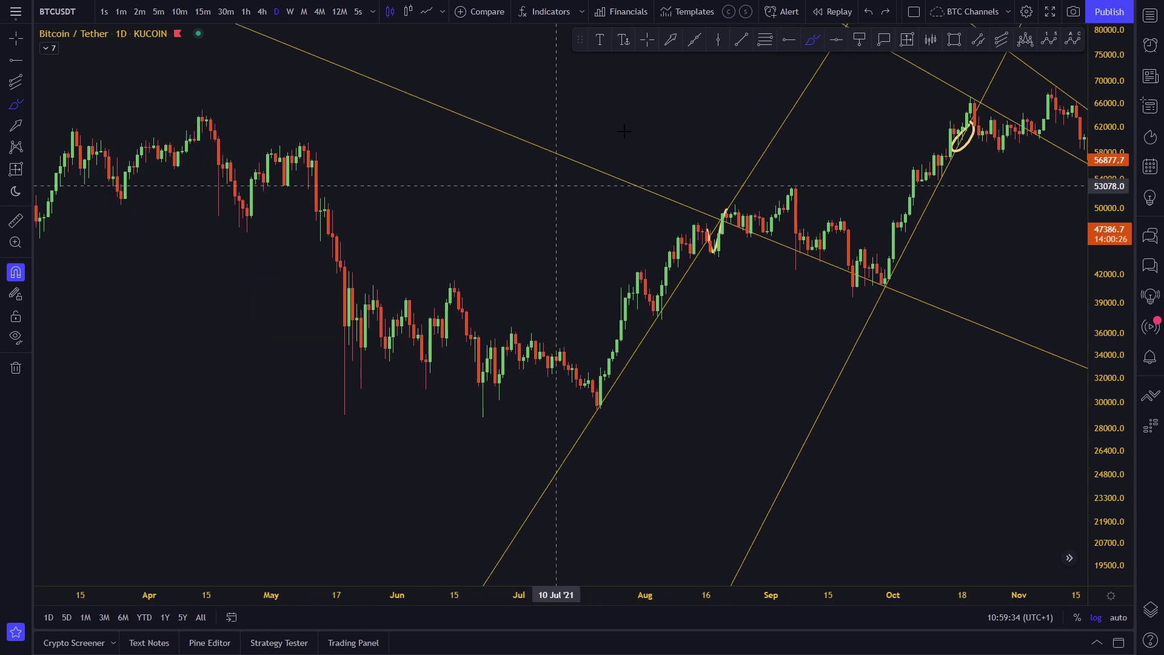
Step: Draw a descending extended line from the 15 June wick high through the 12 July candle high
left_click(698, 40)
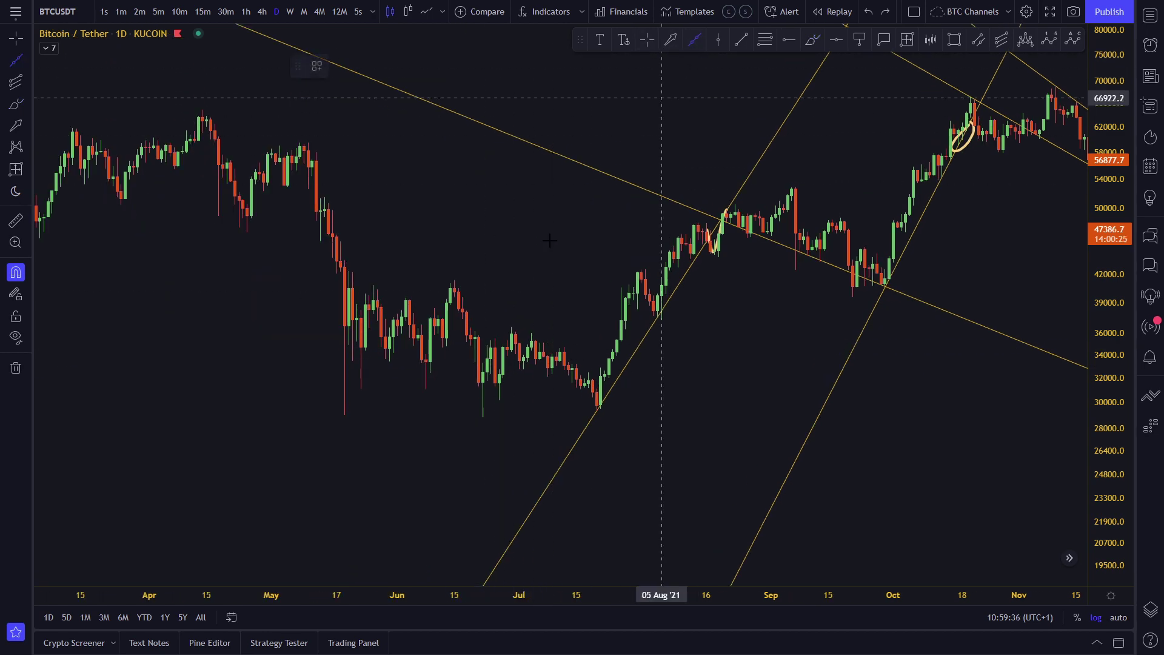
left_click(453, 268)
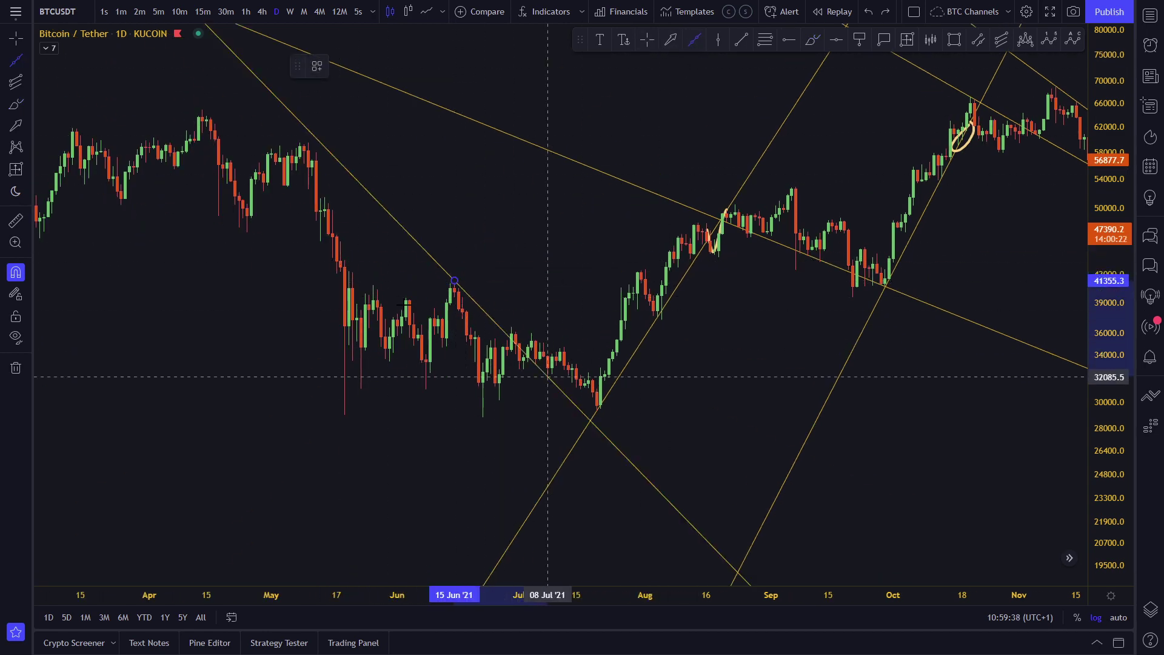
left_click(564, 346)
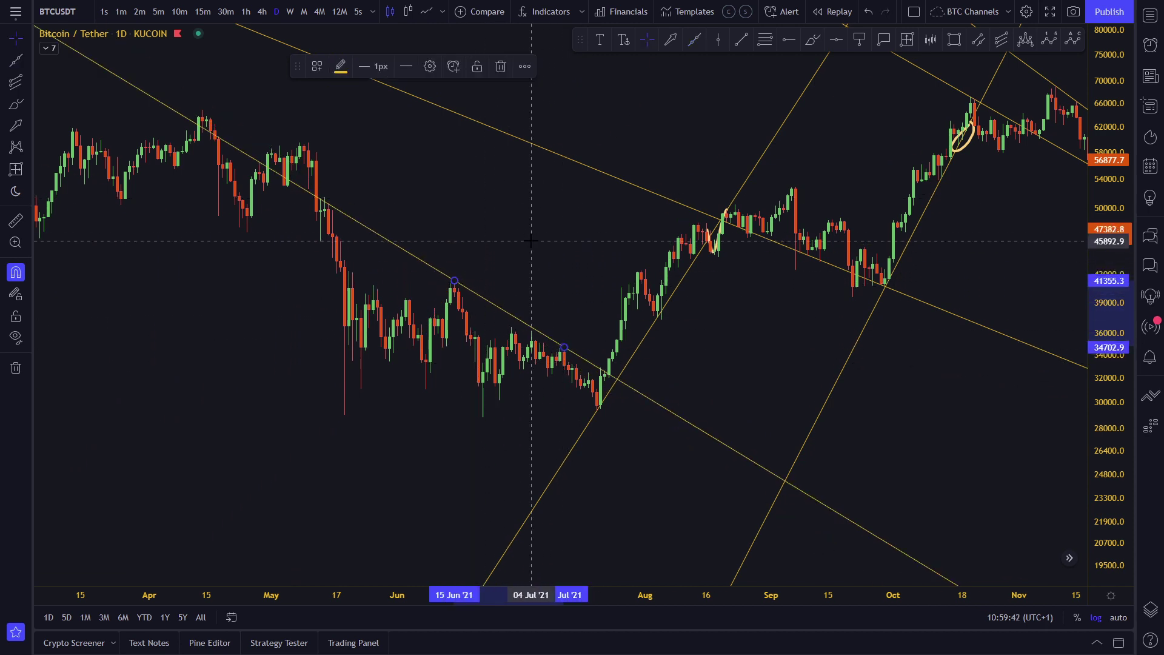
Step: Test the 21 May high as the first anchor, and set the descending line on the 3 June and 30 June highs
left_click_drag(531, 241, 604, 255)
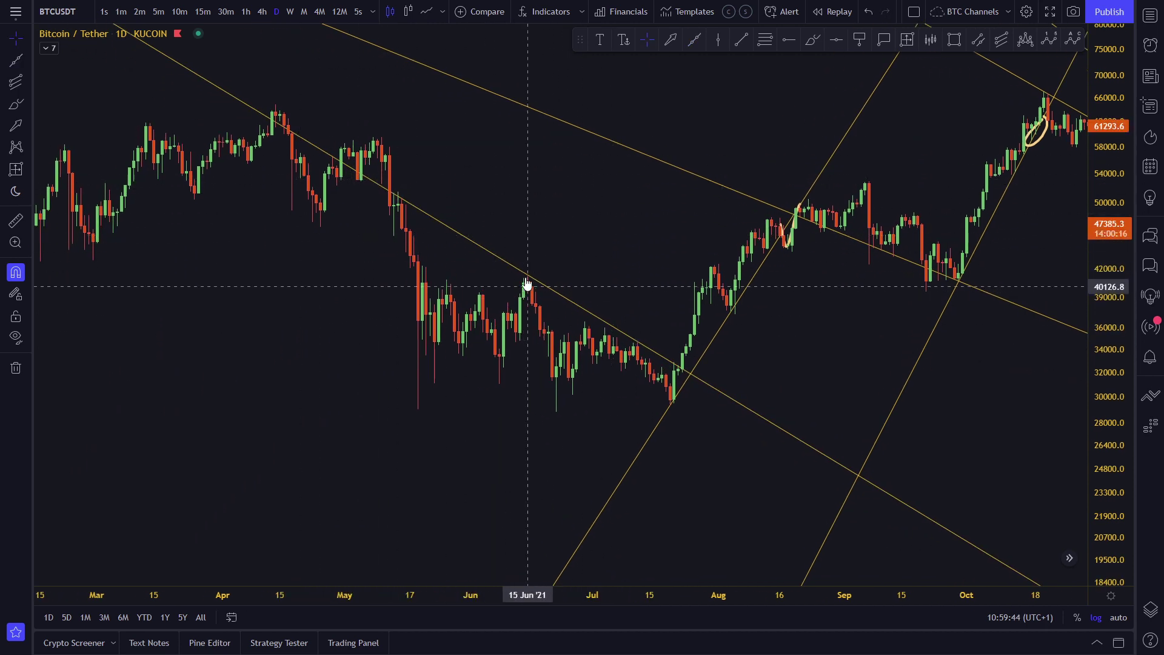
left_click_drag(527, 284, 427, 259)
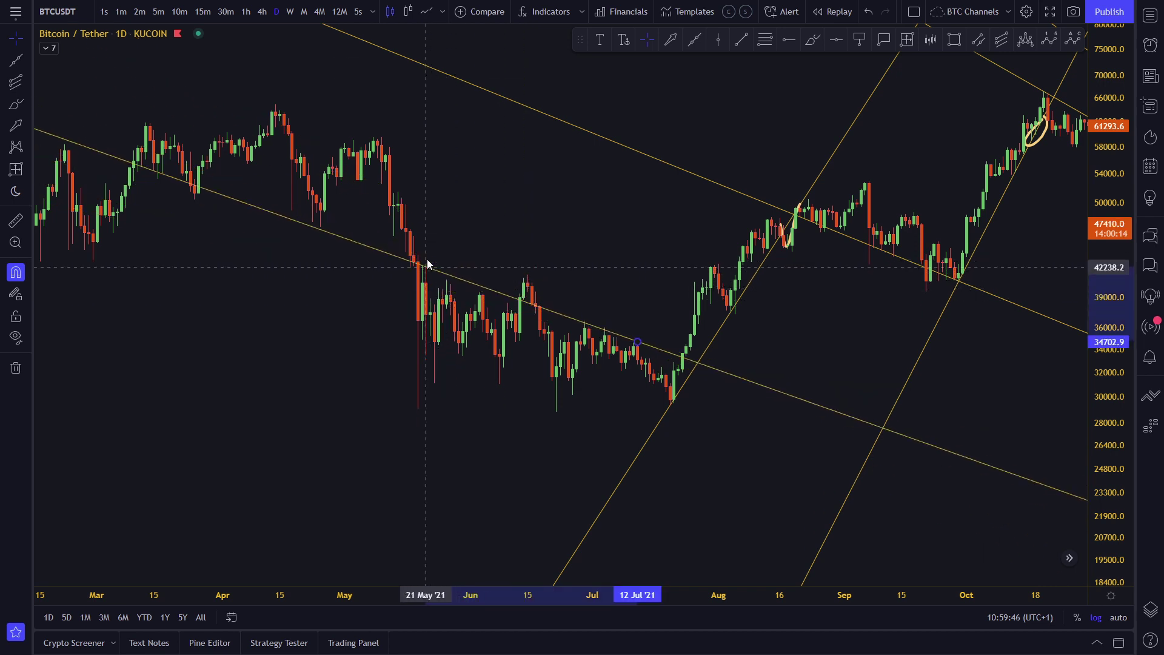
left_click_drag(637, 341, 586, 307)
left_click_drag(426, 264, 482, 297)
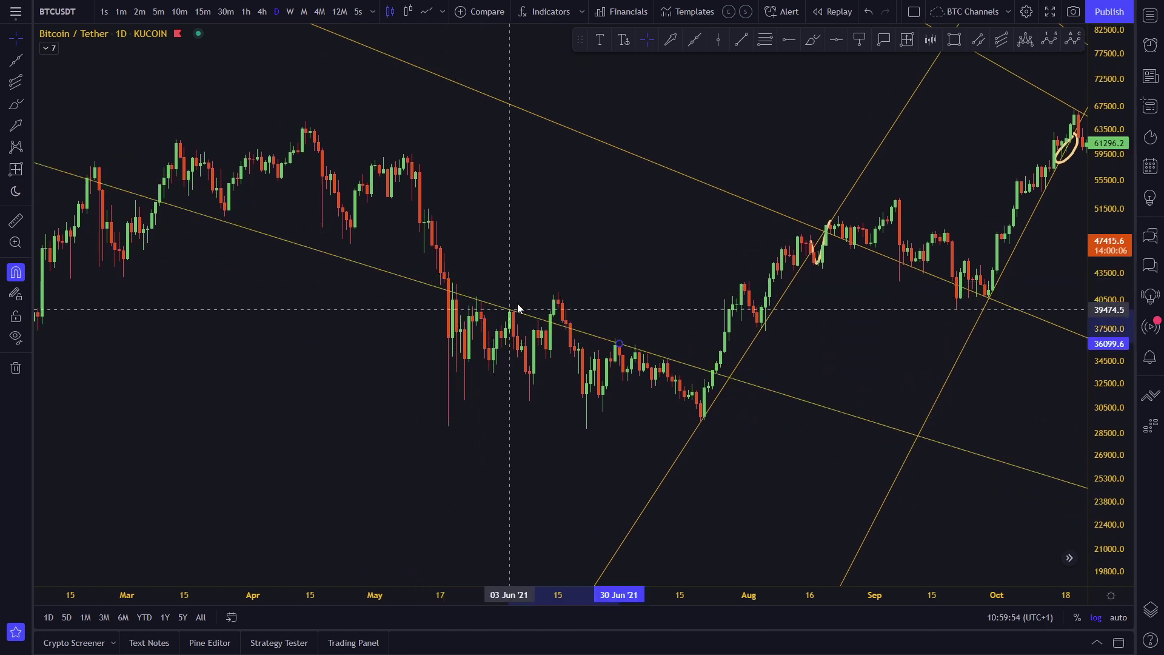
left_click_drag(644, 325, 620, 287)
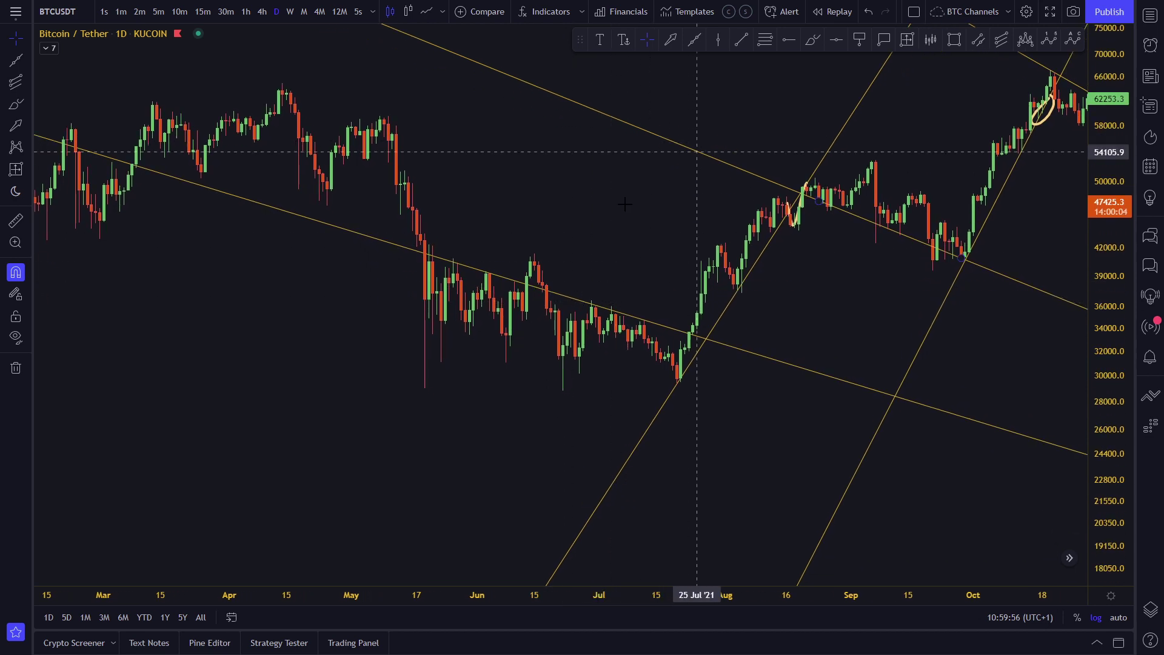
scroll(624, 204, "down", 1)
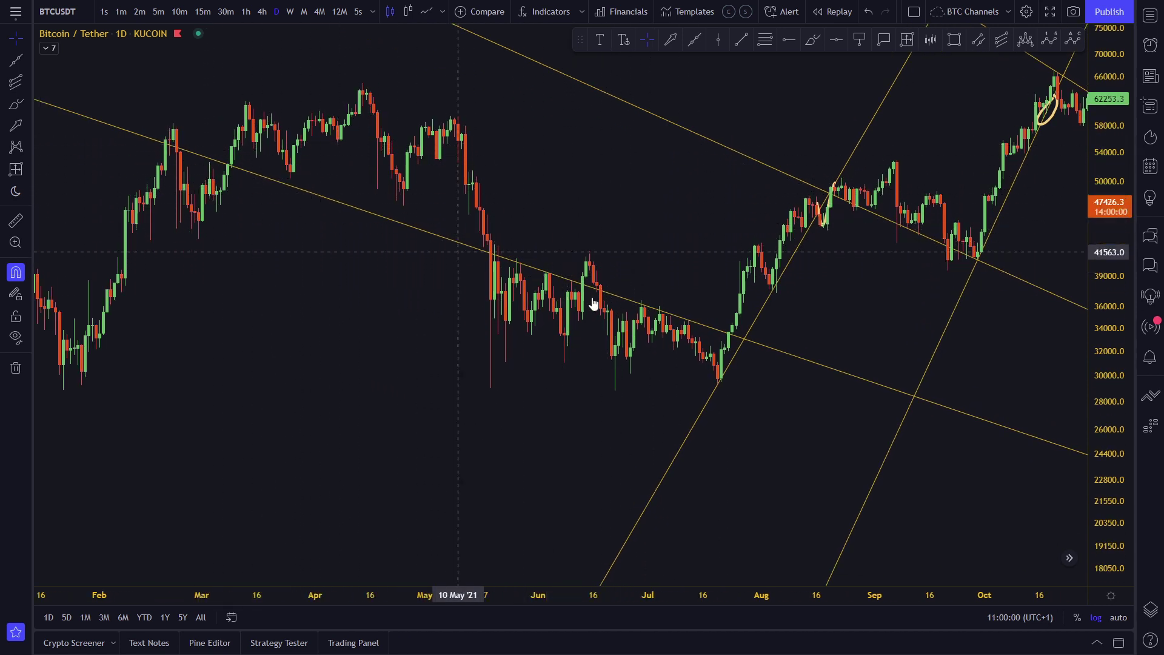
left_click_drag(630, 209, 639, 244)
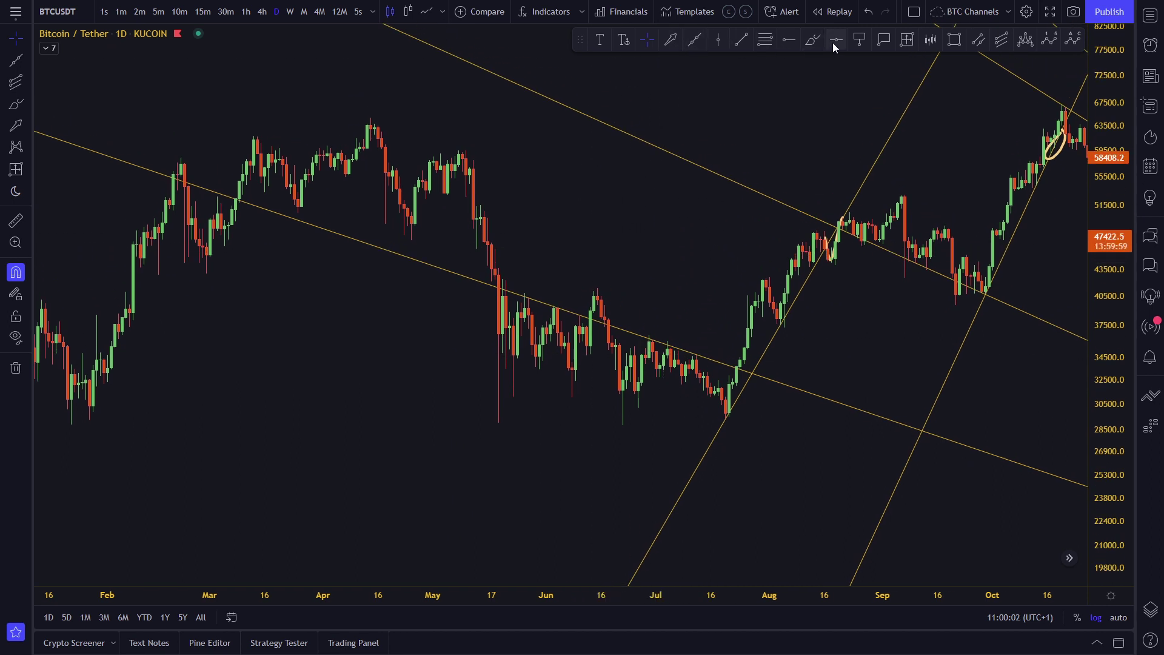
Step: Brush over the candles touching the descending line and the swings around it, and undo the strokes
mouse_move(452, 254)
left_mouse_down()
mouse_move(170, 164)
mouse_move(449, 294)
mouse_move(392, 228)
left_mouse_up()
mouse_move(979, 421)
left_mouse_down()
mouse_move(834, 481)
mouse_move(1006, 483)
left_mouse_up()
key("ctrl+z")
mouse_move(242, 149)
left_mouse_down()
mouse_move(148, 221)
mouse_move(432, 321)
left_mouse_up()
key("ctrl+z")
key("ctrl+z")
key("ctrl")
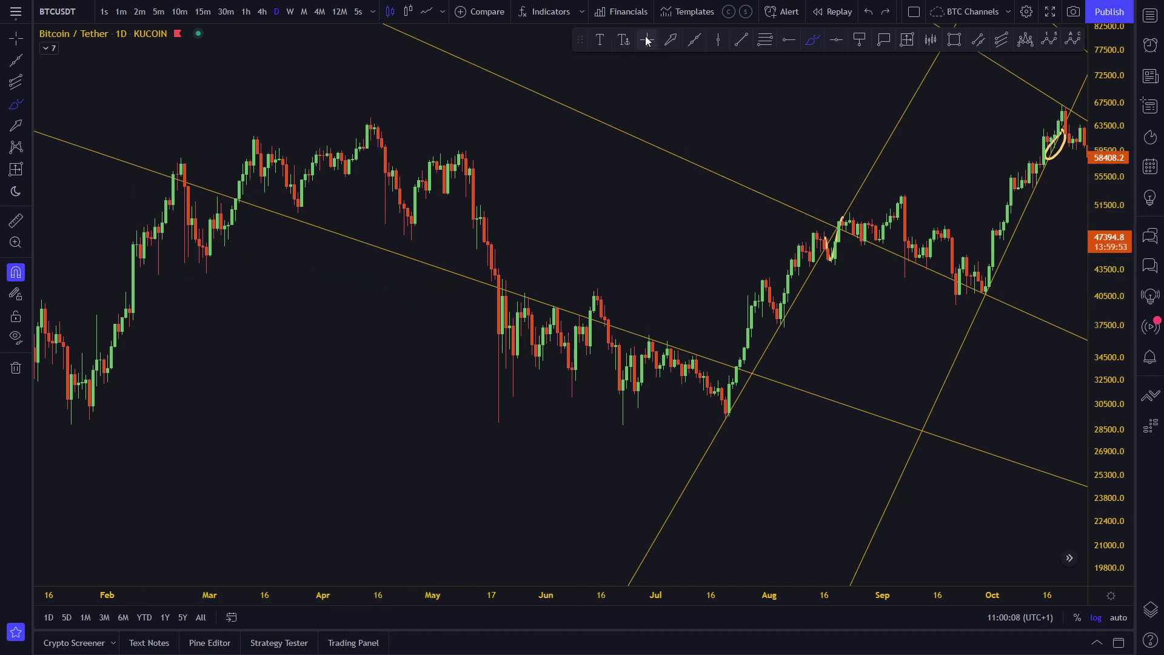
Step: Move the descending line's first anchor from the early June high to the 21 May candle high
left_click(646, 41)
left_click(568, 313)
left_click_drag(553, 309, 479, 268)
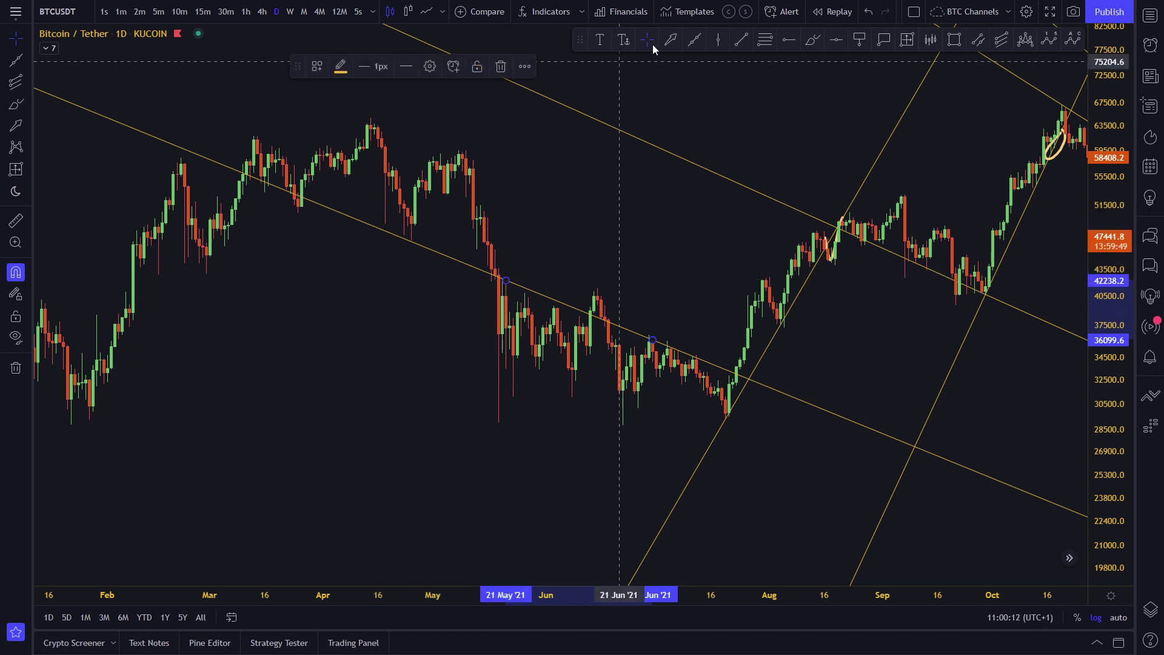
Step: Brush a mark at the late April lows beside the descending line, and undo it
left_click(806, 46)
left_click_drag(437, 238, 378, 222)
key("ctrl+z")
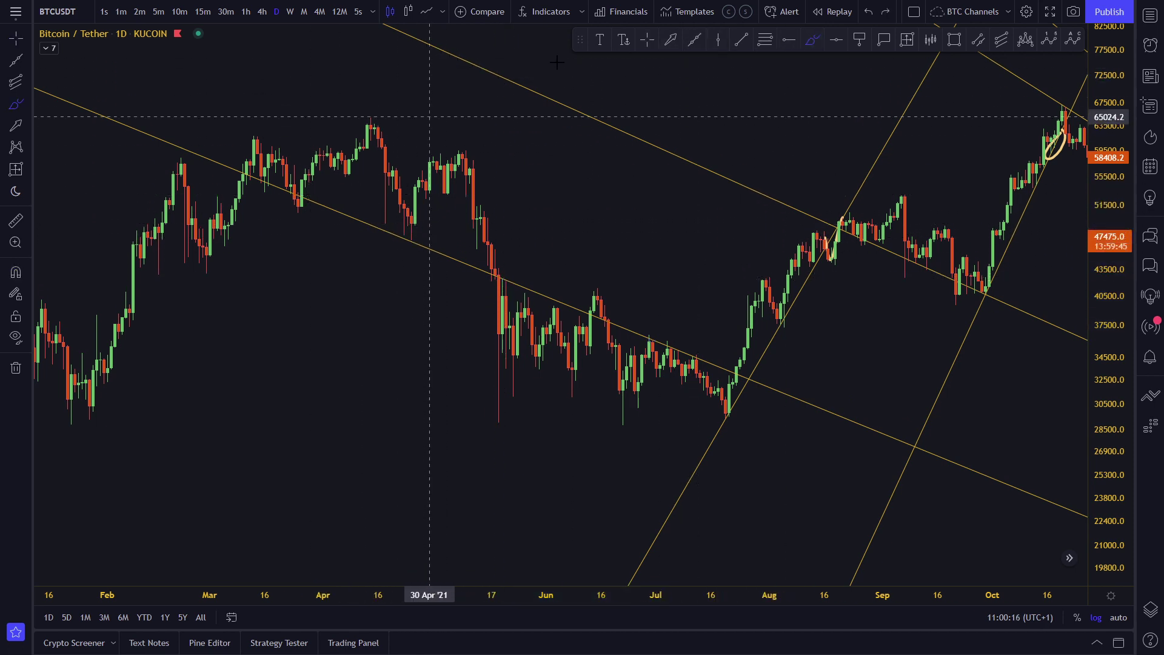
key("Escape")
Step: Test the 25 April low as the second anchor, and set the descending line on the 25 March low and 15 June high
left_click(397, 240)
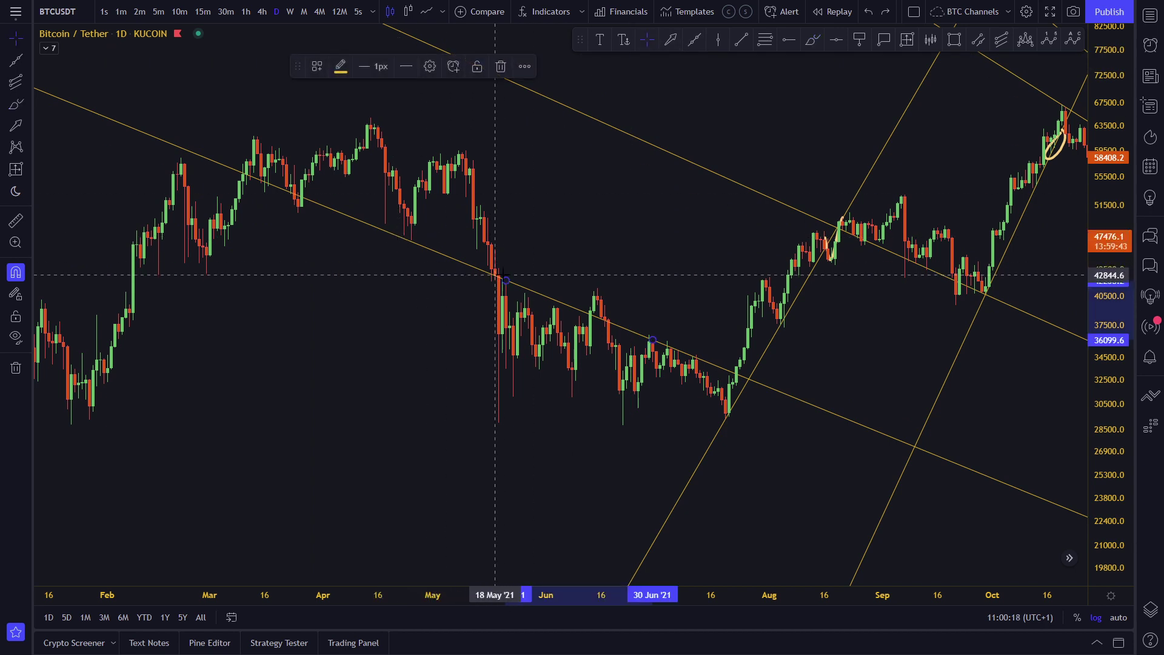
left_click_drag(505, 277, 295, 211)
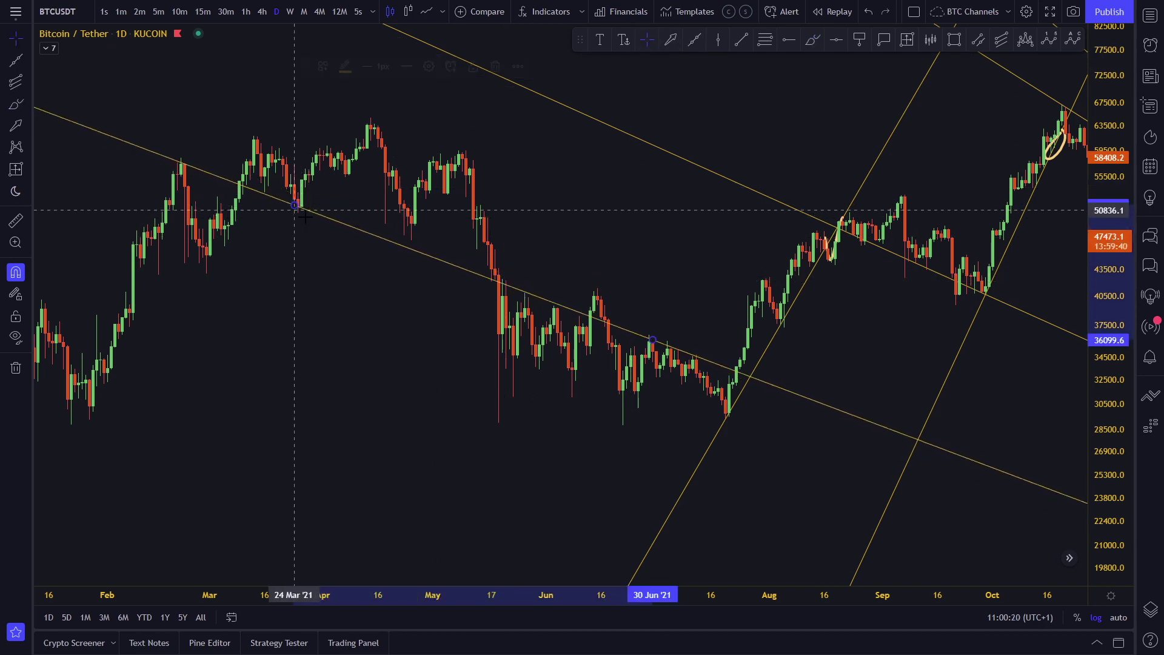
left_click_drag(652, 340, 411, 242)
left_click_drag(294, 207, 298, 214)
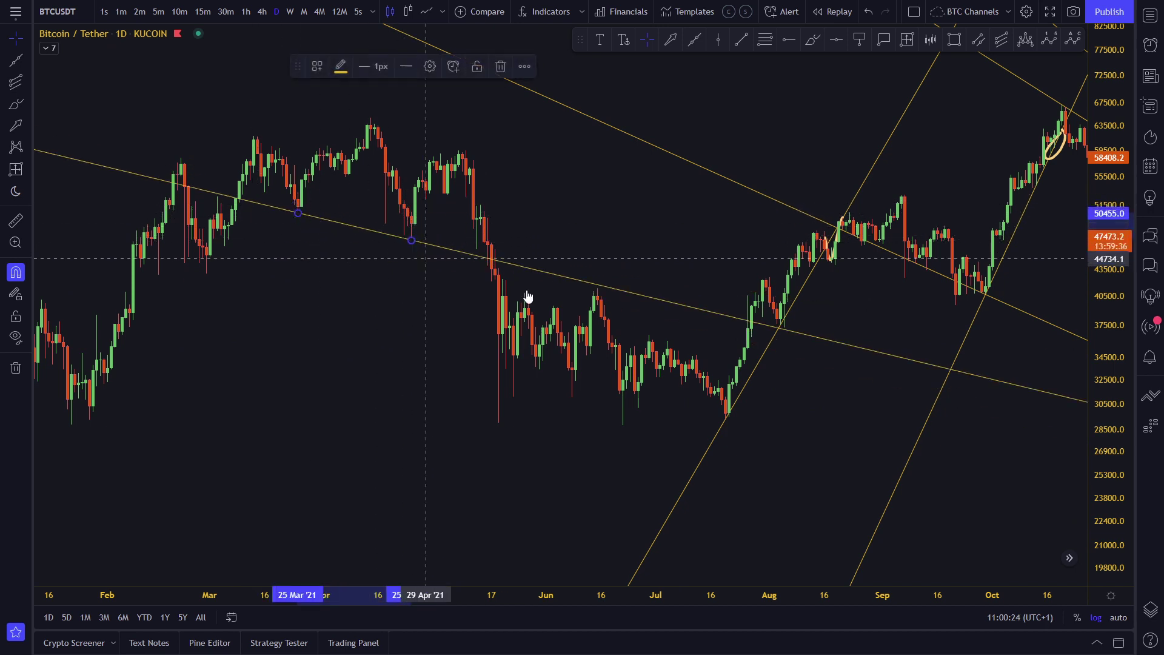
left_click_drag(411, 241, 599, 278)
left_click_drag(594, 207, 596, 201)
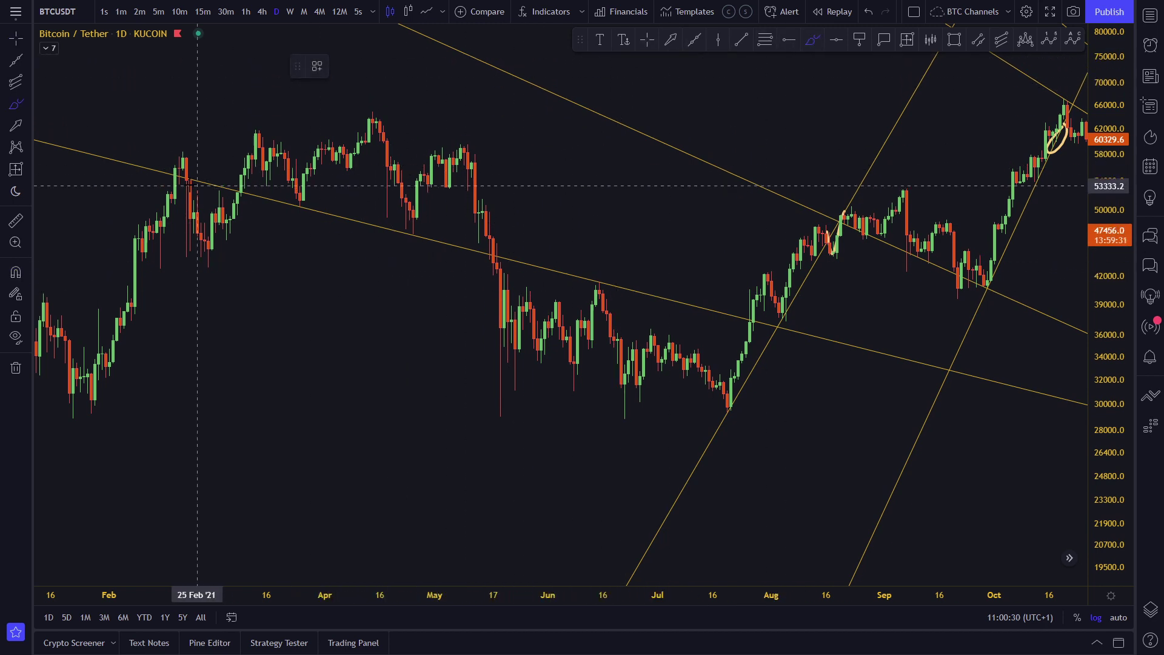
Step: Brush the price swings around the descending line from late February to late June, and undo the strokes
mouse_move(194, 184)
left_mouse_down()
mouse_move(512, 268)
mouse_move(708, 299)
mouse_move(226, 175)
mouse_move(722, 315)
mouse_move(640, 269)
left_mouse_up()
key("ctrl+z")
key("ctrl+z")
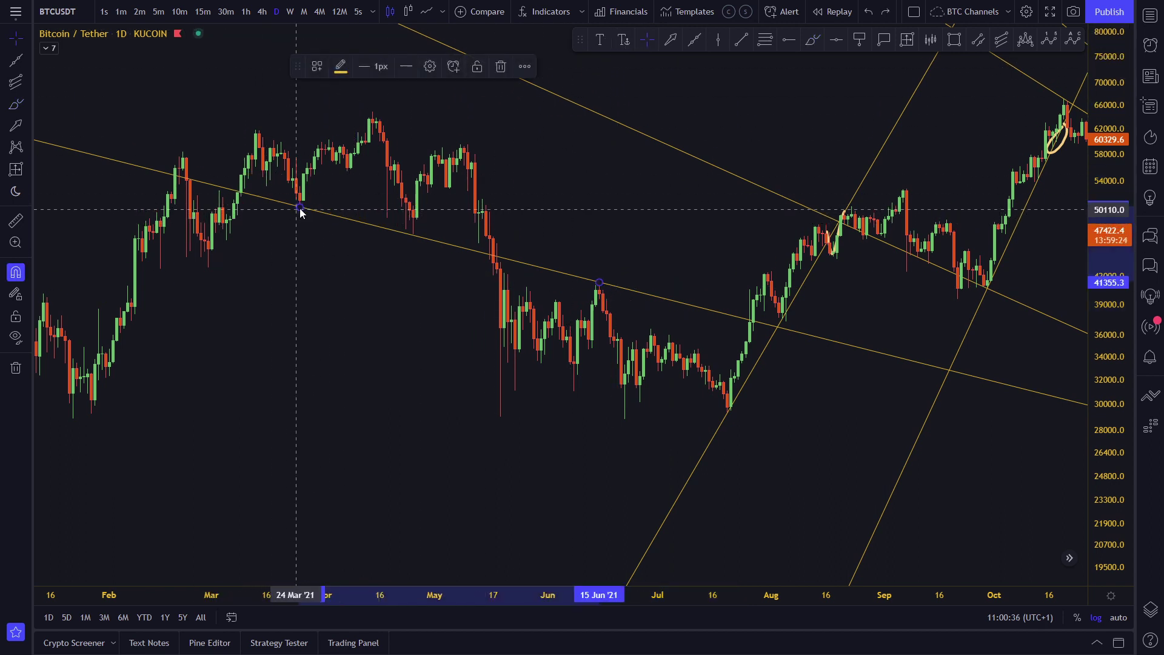
Step: Move the descending line's anchors to the 27 May and 6 July candle highs
left_click_drag(300, 207, 530, 291)
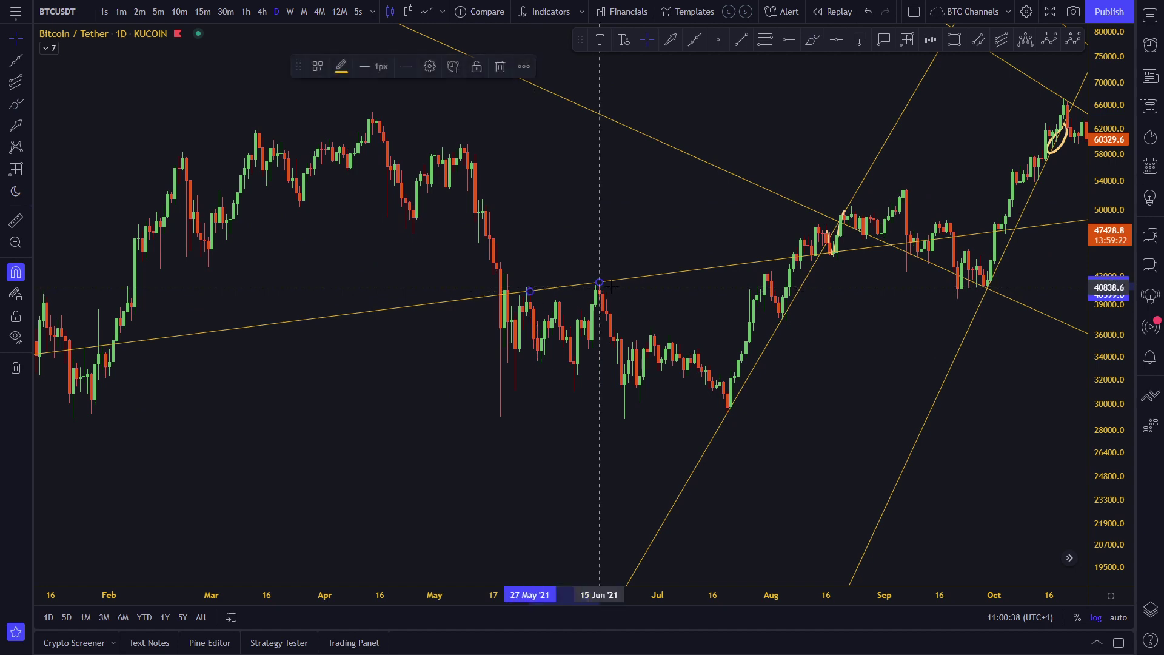
left_click_drag(599, 283, 676, 344)
scroll(660, 368, "up", 3)
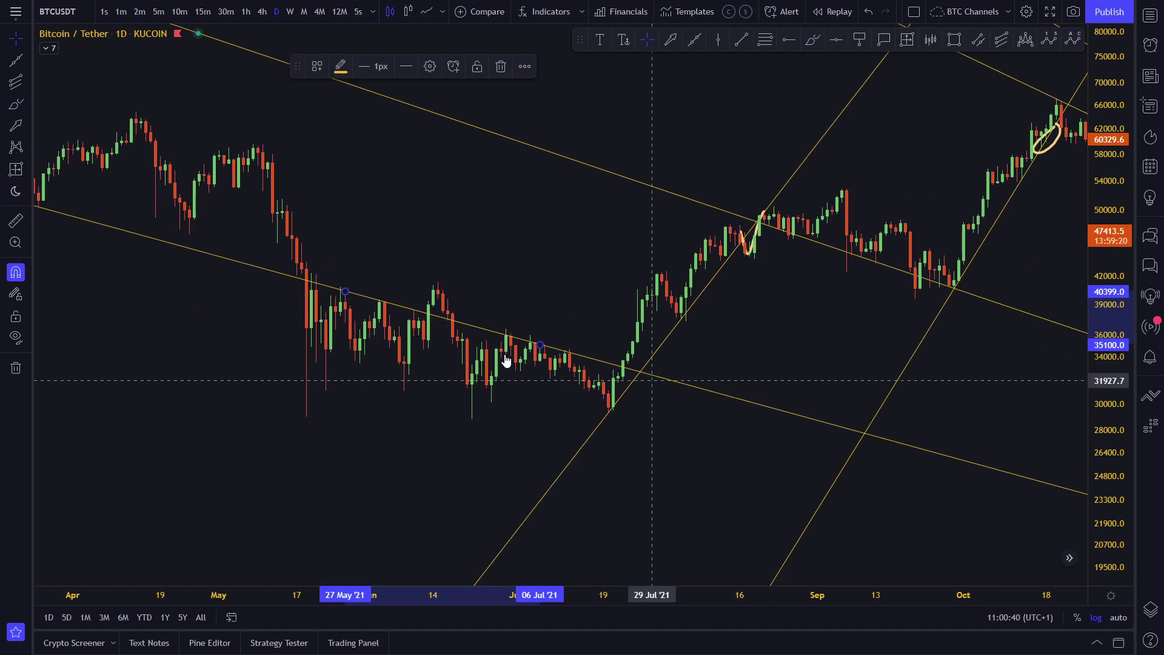
left_click_drag(491, 273, 649, 218)
left_click_drag(692, 288, 666, 278)
left_click_drag(674, 226, 675, 221)
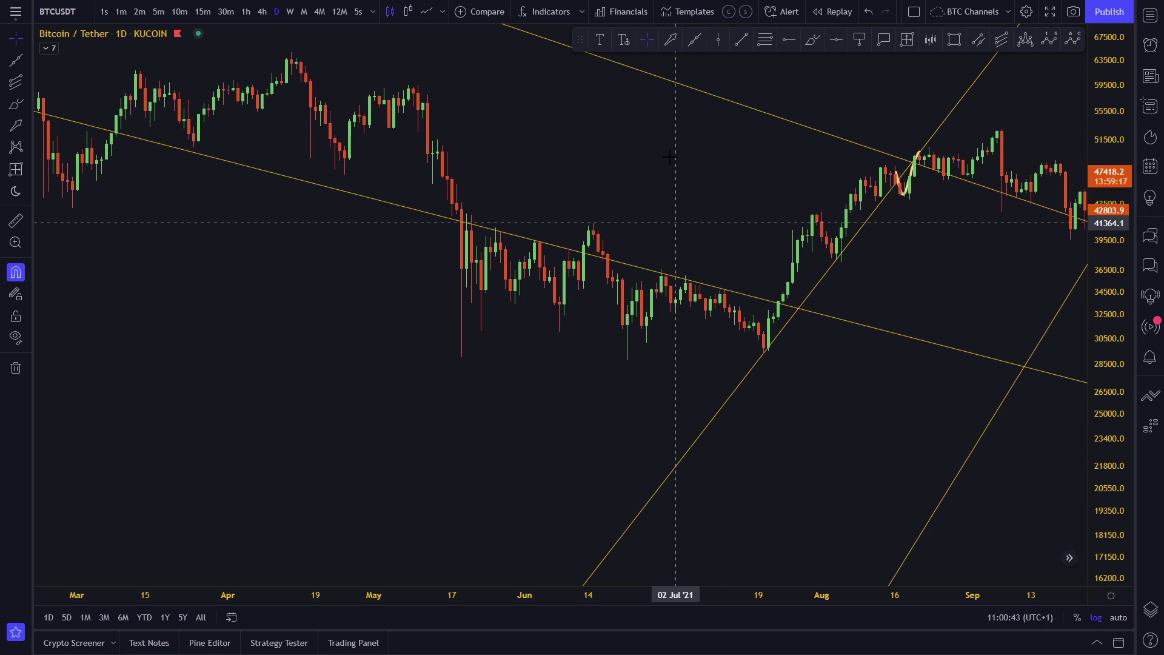
Step: Brush arcs over the peaks touching the descending line from late May to mid-July
left_click(812, 40)
left_click_drag(473, 265, 495, 233)
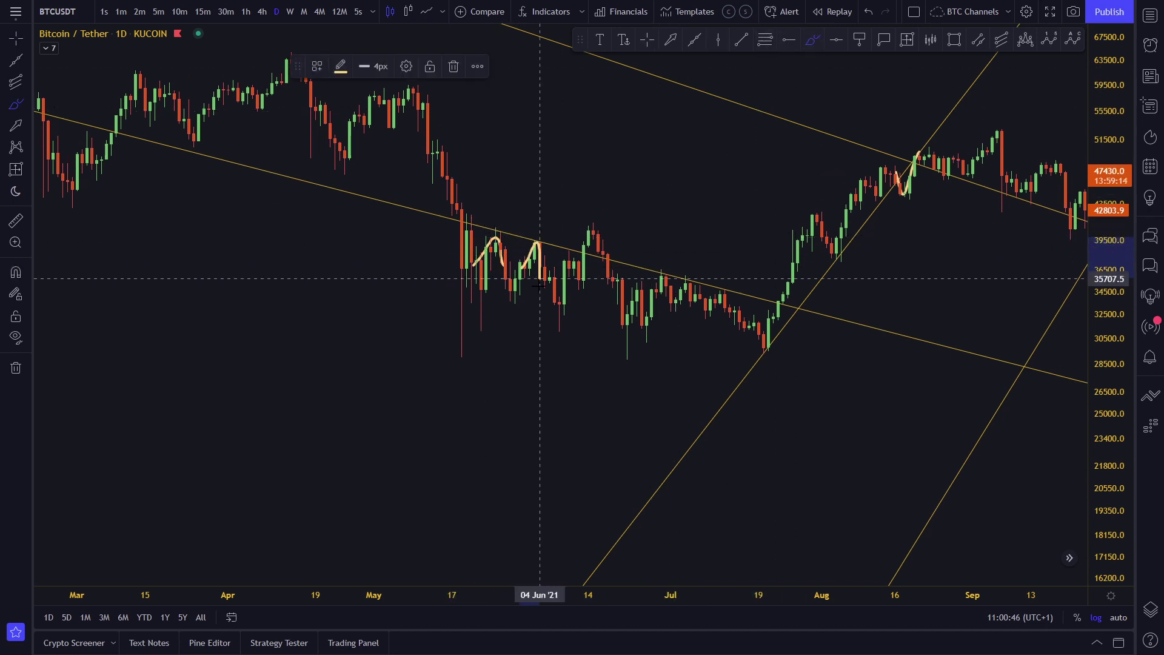
key("ctrl+z")
left_click_drag(577, 250, 581, 271)
key("ctrl+z")
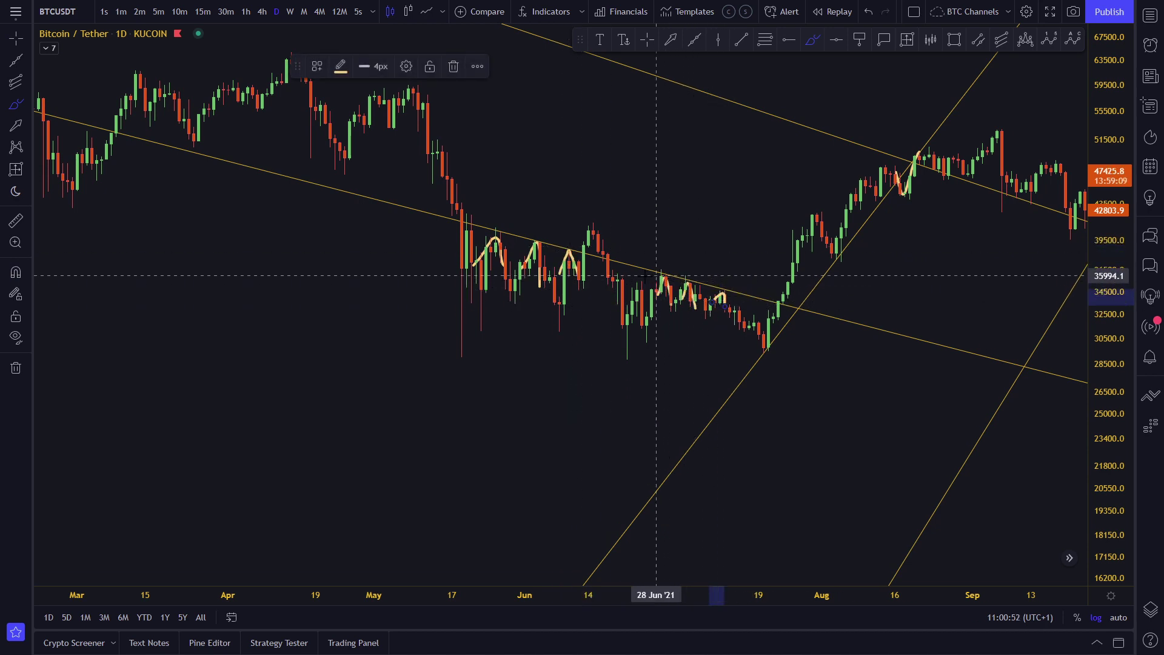
Step: Brush a circle around the mid-June peak and a stroke along the descending line, and undo both
left_click_drag(627, 235, 588, 216)
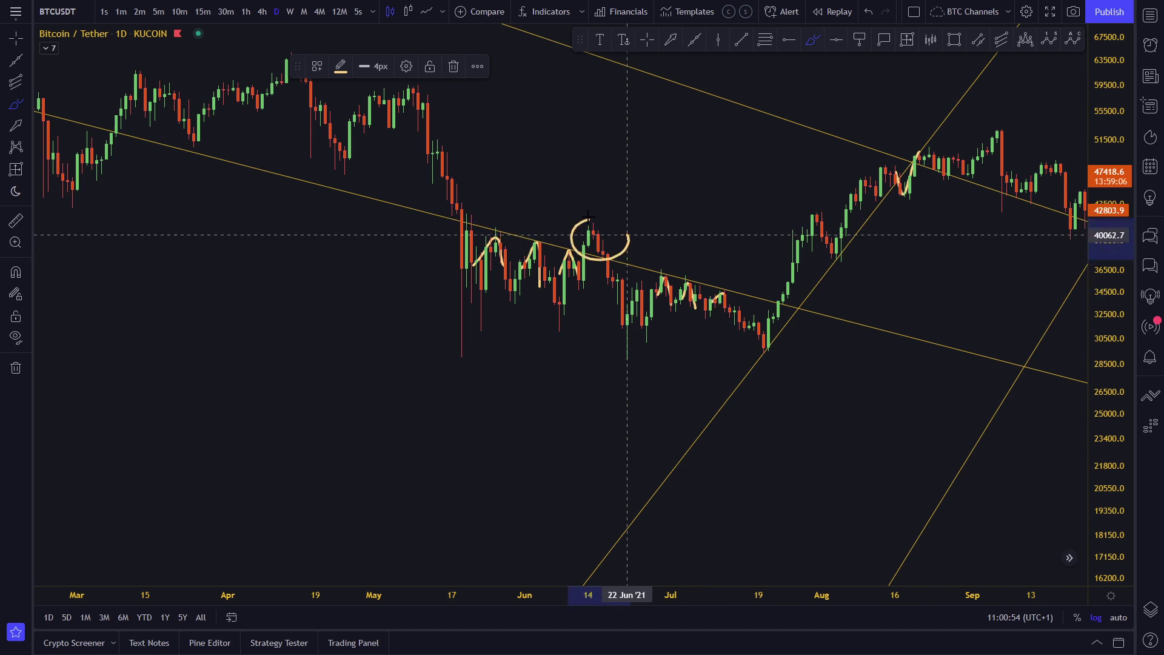
key("ctrl+z")
left_click_drag(427, 218, 750, 297)
key("ctrl+z")
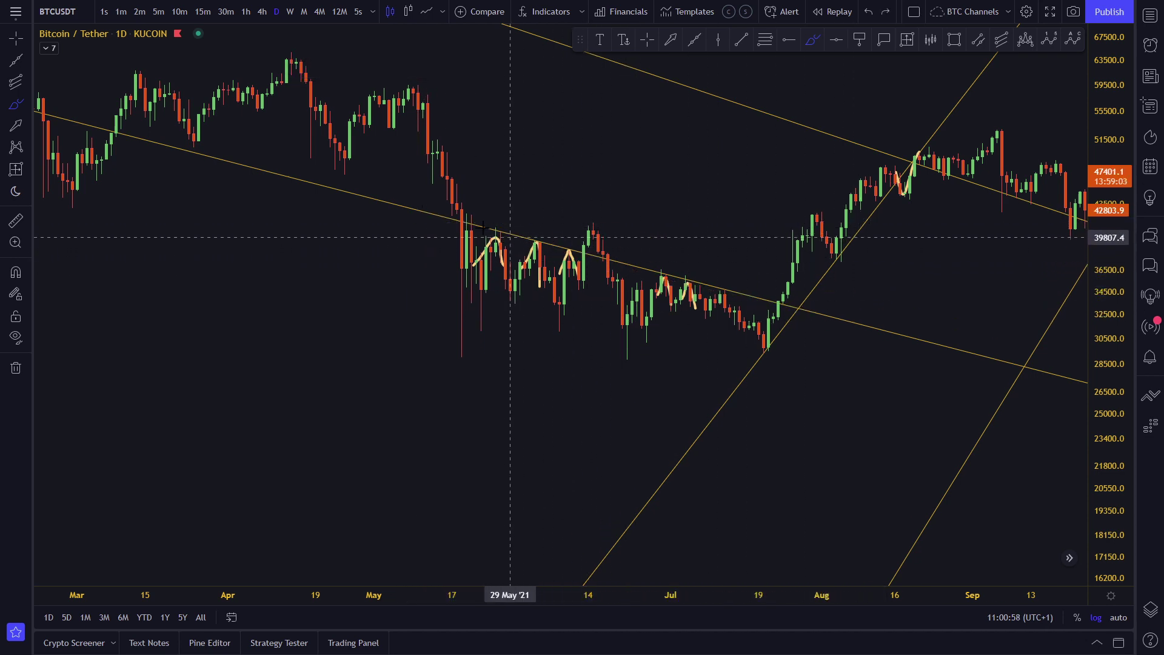
Step: Brush a boundary down from the 12 June candle and beneath the June and July prices, and undo the strokes
mouse_move(579, 202)
left_mouse_down()
mouse_move(577, 285)
mouse_move(837, 376)
left_mouse_up()
left_click_drag(595, 208, 788, 228)
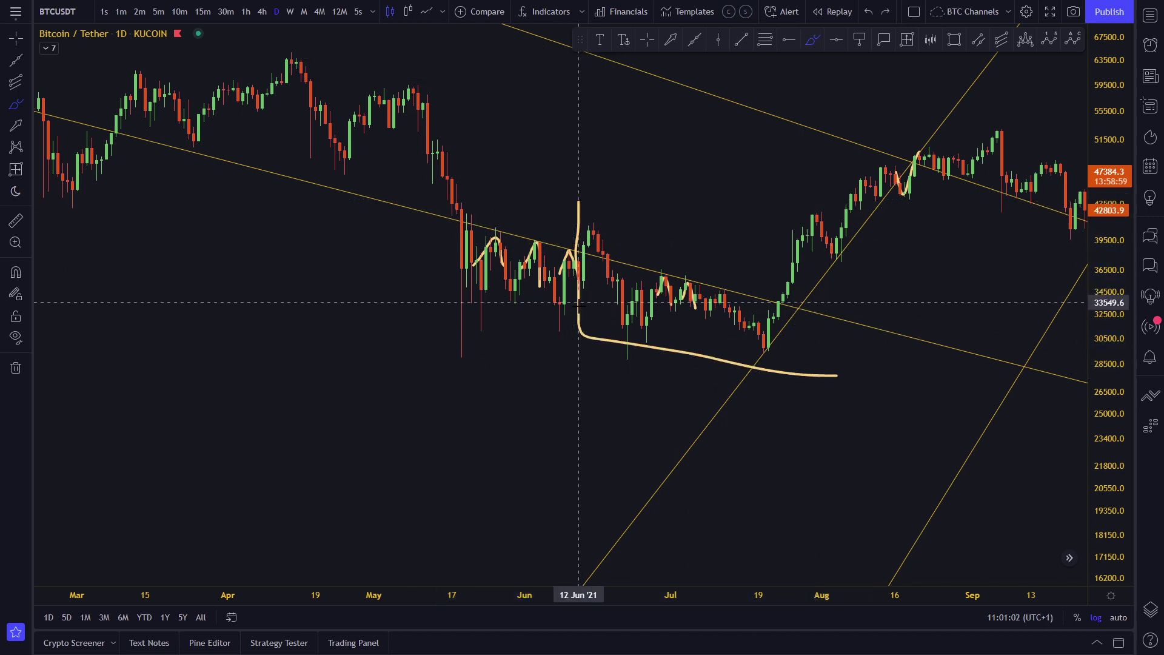
key("ctrl+z")
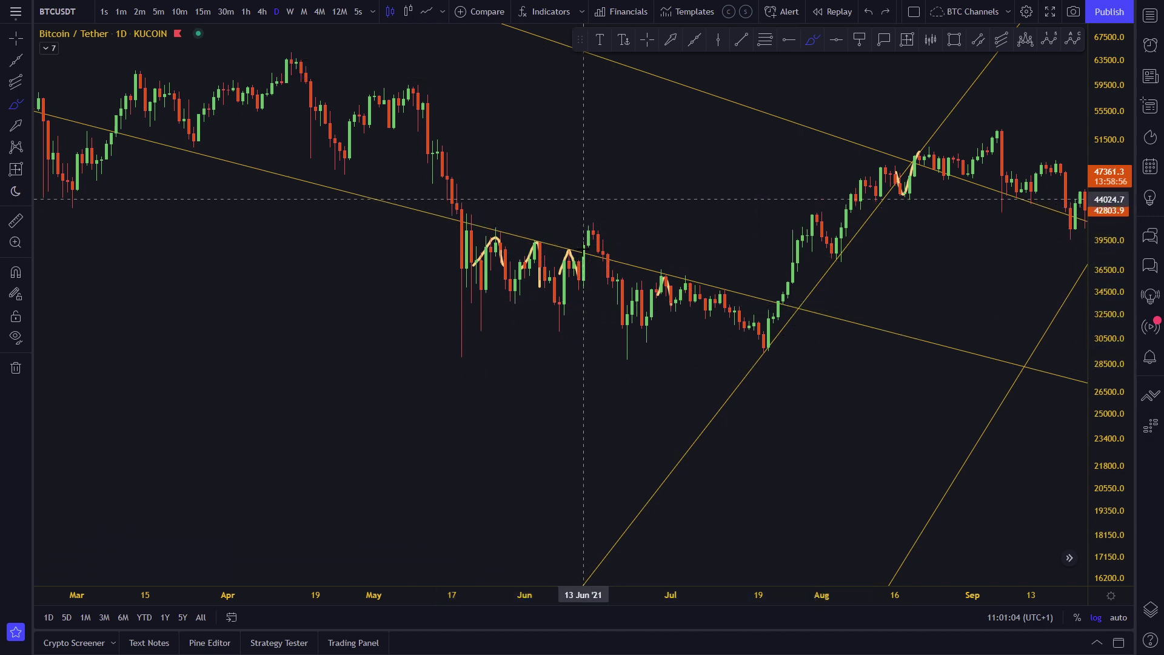
mouse_move(583, 206)
left_mouse_down()
mouse_move(803, 374)
mouse_move(694, 219)
mouse_move(586, 211)
left_mouse_up()
key("ctrl+z")
key("ctrl+z")
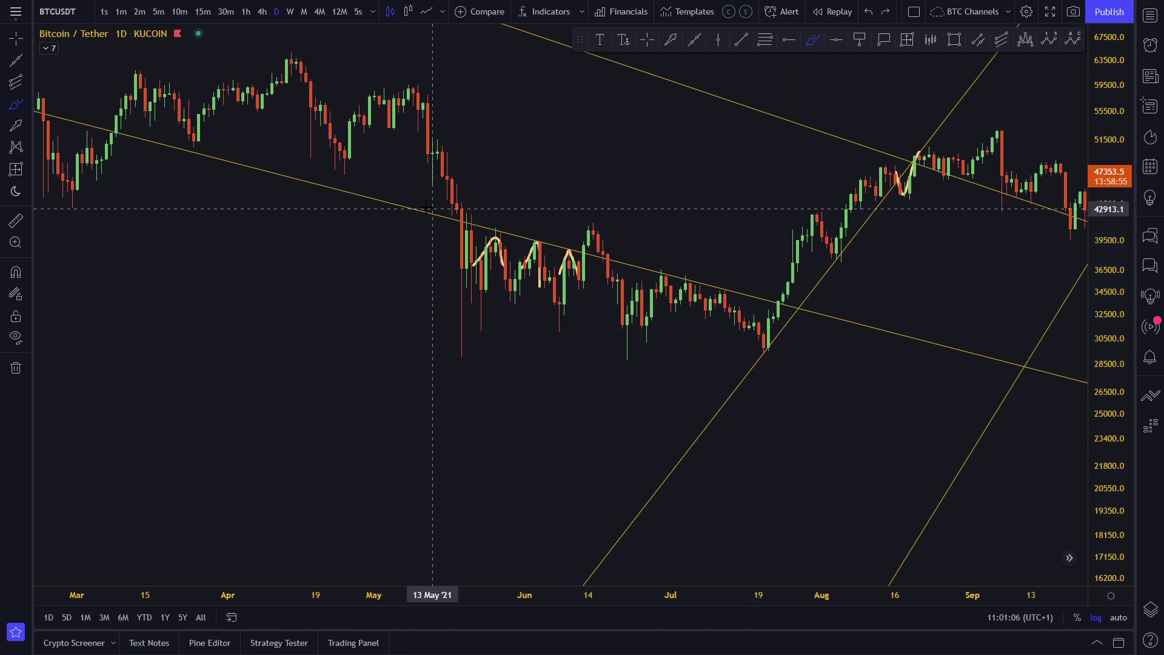
Step: Brush a thick stroke over the descending line from mid-May to early August
left_click_drag(430, 210, 879, 328)
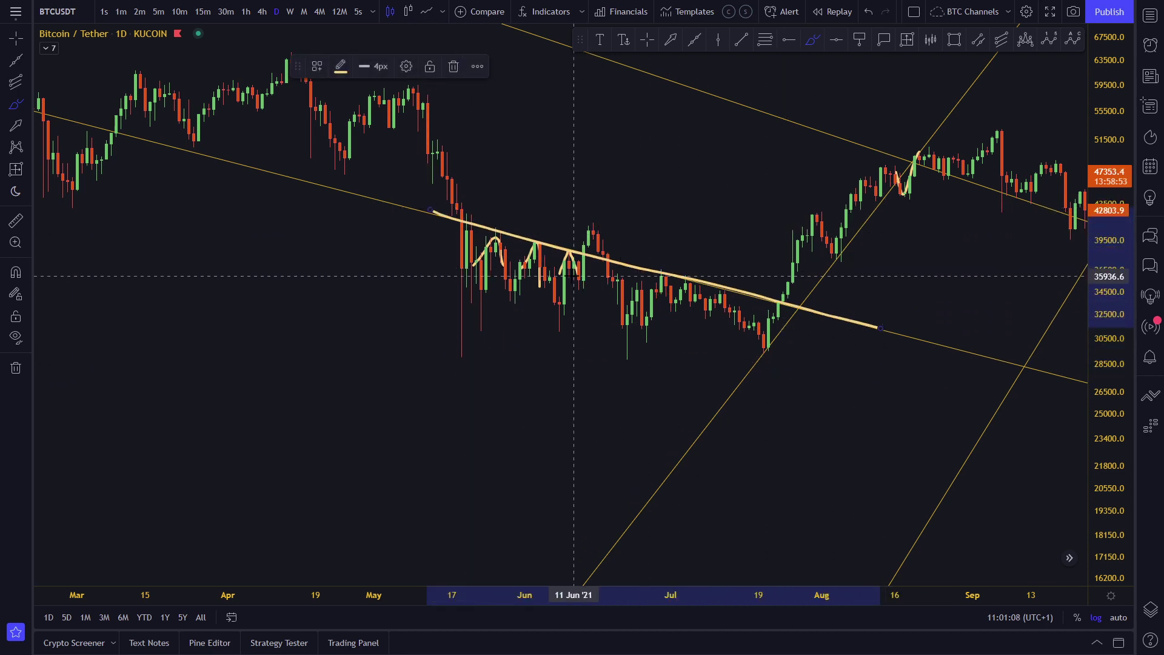
mouse_move(579, 250)
left_mouse_down()
mouse_move(603, 240)
mouse_move(610, 264)
left_mouse_up()
key("ctrl+z")
Step: Brush the swings beneath the descending line from late June and the late July breakout, and undo these strokes
mouse_move(590, 208)
left_mouse_down()
mouse_move(622, 328)
mouse_move(660, 273)
mouse_move(707, 306)
mouse_move(775, 305)
mouse_move(811, 209)
left_mouse_up()
key("ctrl+z")
key("ctrl+z")
key("ctrl+z")
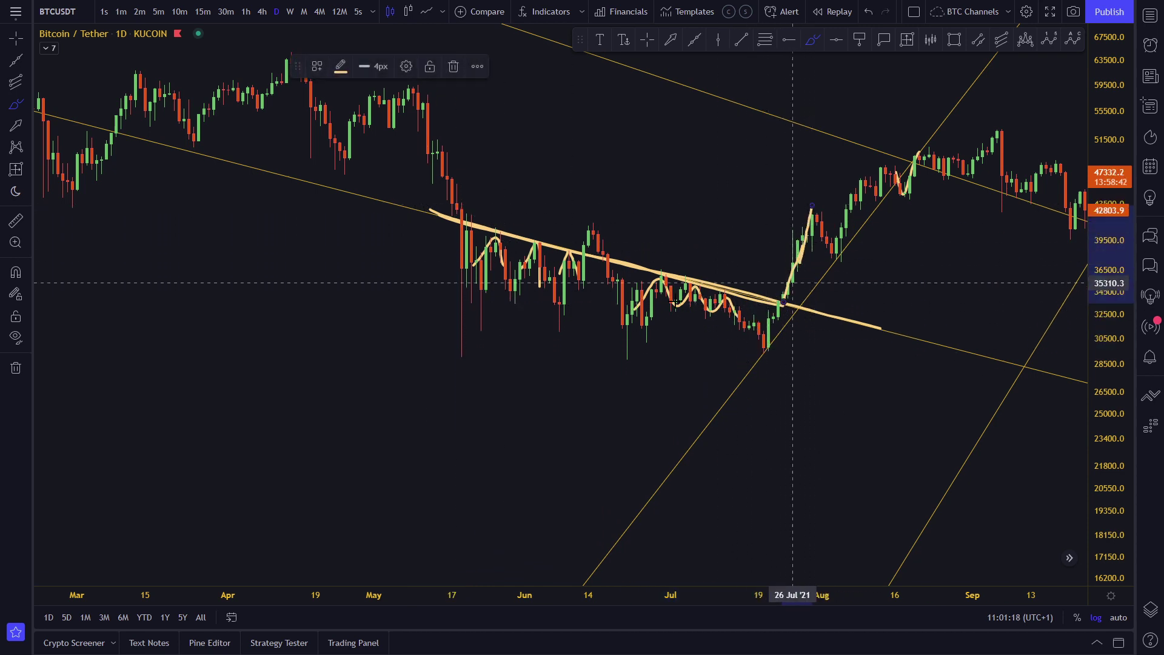
key("ctrl+z")
key("ctrl+z")
key("ctrl+z")
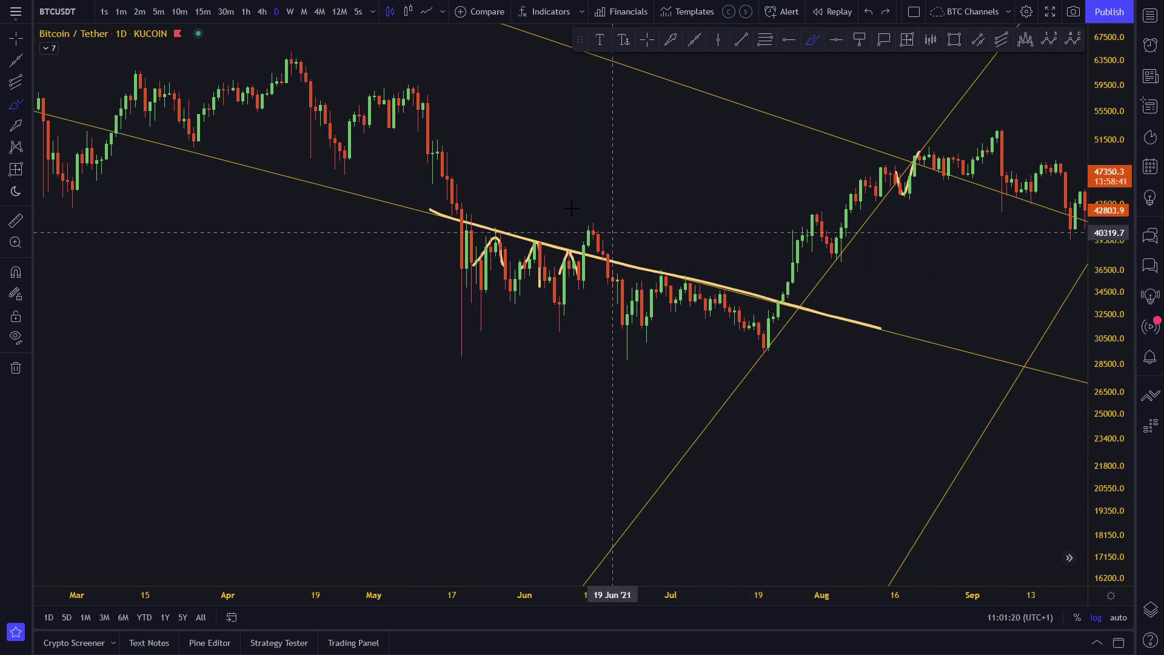
Step: Brush marks at the early June and late July touch points and beneath the July lows, and undo them
left_click_drag(534, 249, 548, 253)
key("ctrl+z")
left_click_drag(785, 279, 816, 305)
key("ctrl+z")
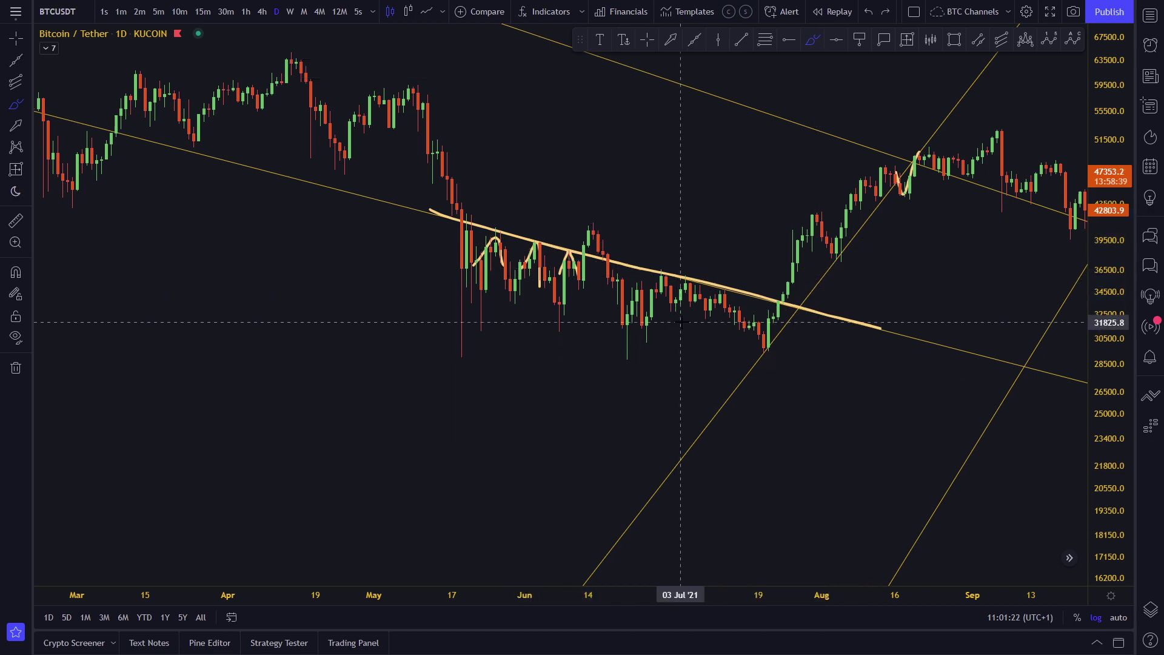
left_click_drag(707, 366, 842, 347)
key("ctrl+z")
Step: Undo the brush stroke over the descending line and the remaining arcs on its peaks
key("ctrl+z")
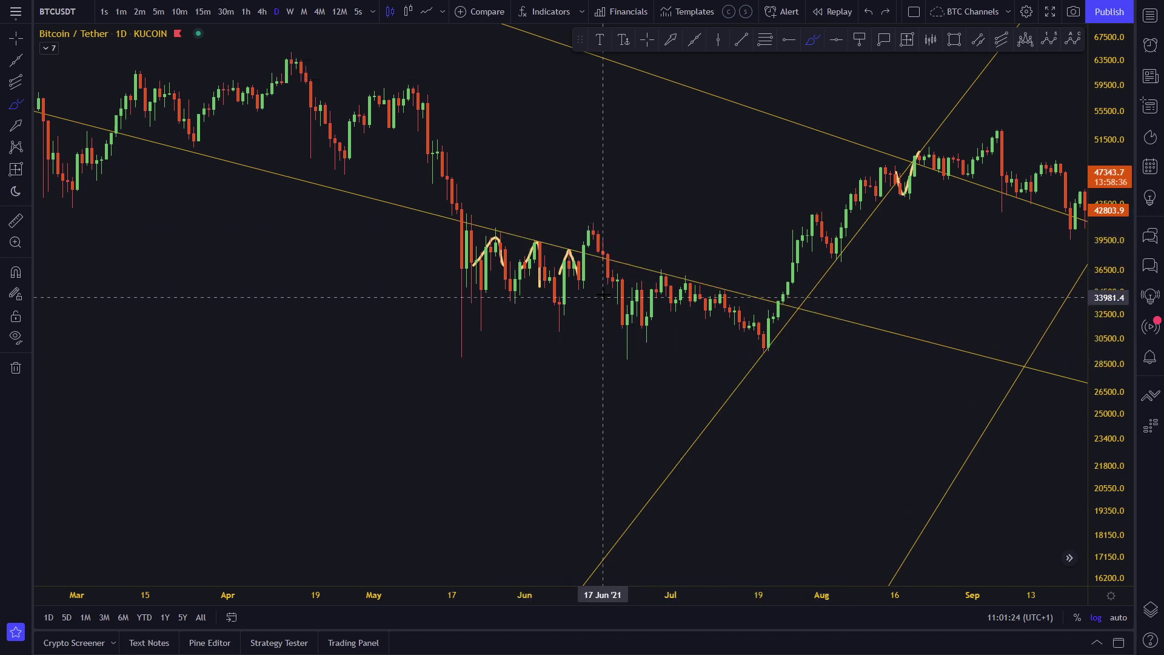
key("ctrl+z")
key("ctrl+z")
key("ctrl+z")
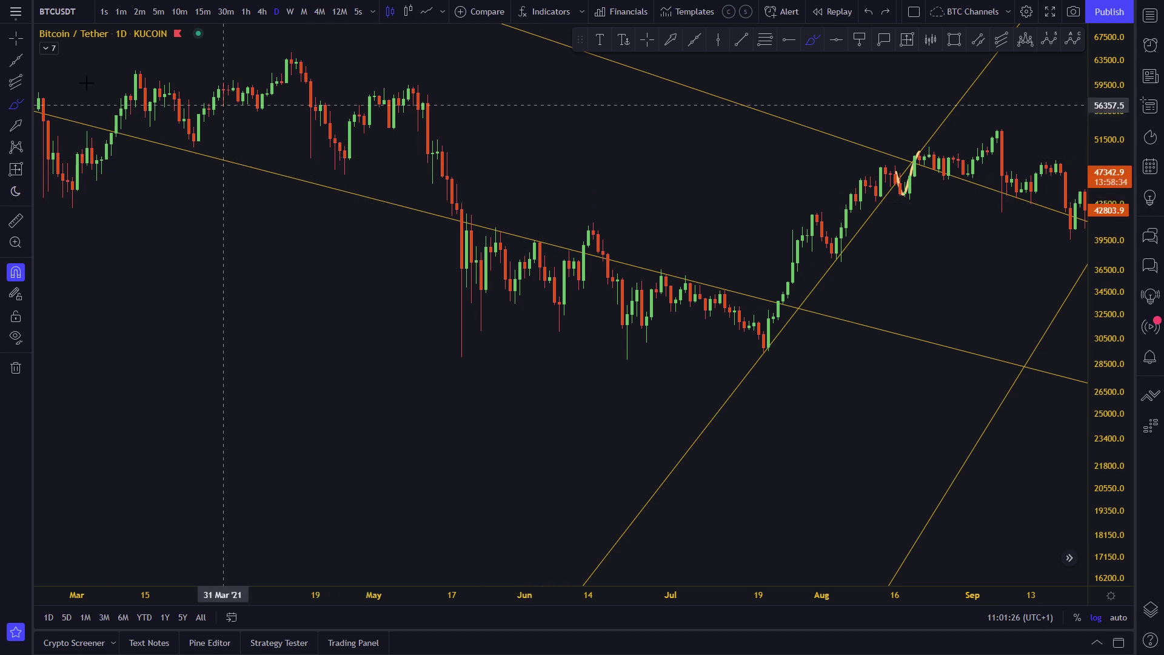
left_click(12, 40)
left_click_drag(594, 150, 461, 211)
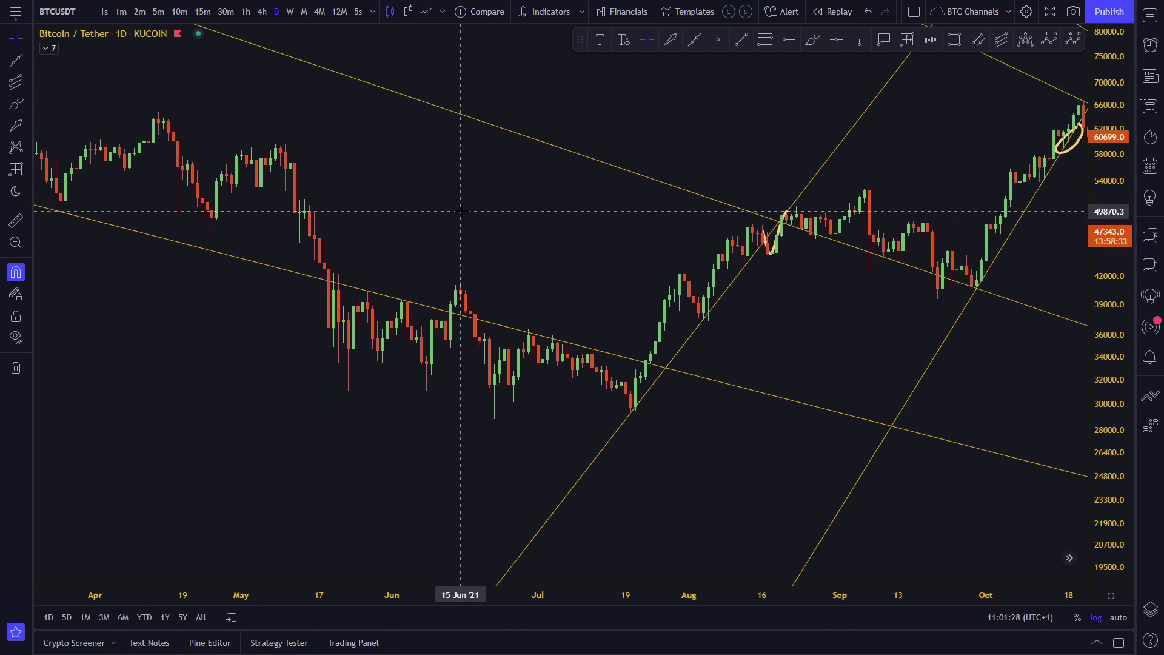